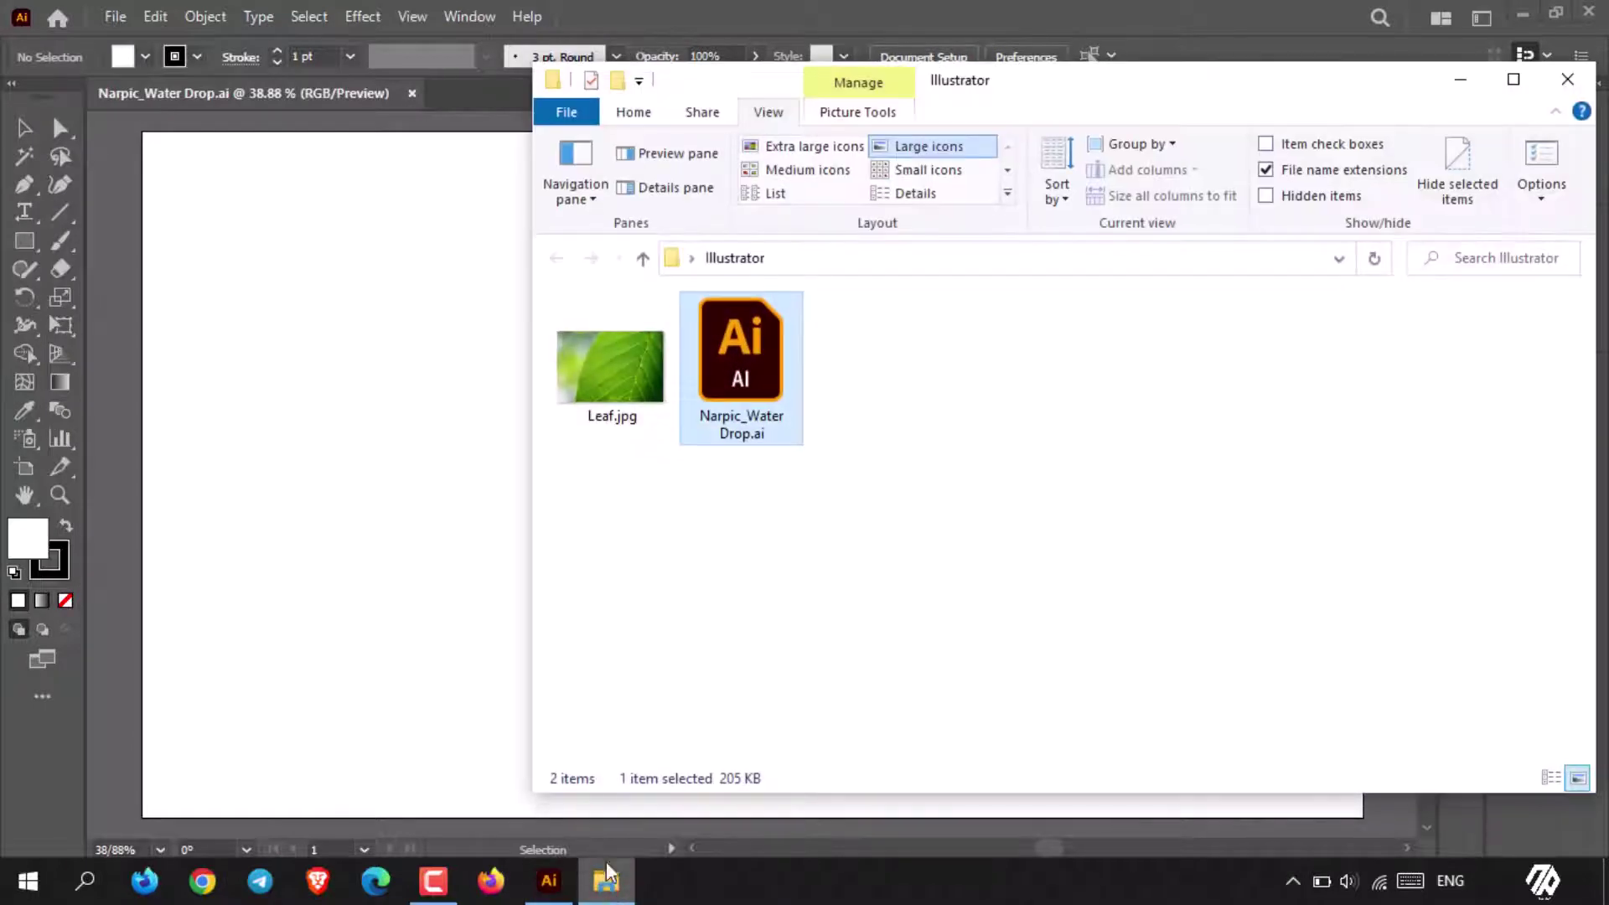
Step: Place Leaf.jpg from the Illustrator folder into the Narpic_Water Drop.ai document and move it to the middle of the artboard
{"action": "left_click", "coordinate": [627, 372]}
{"action": "left_click_drag", "start_coordinate": [440, 422], "coordinate": [353, 427]}
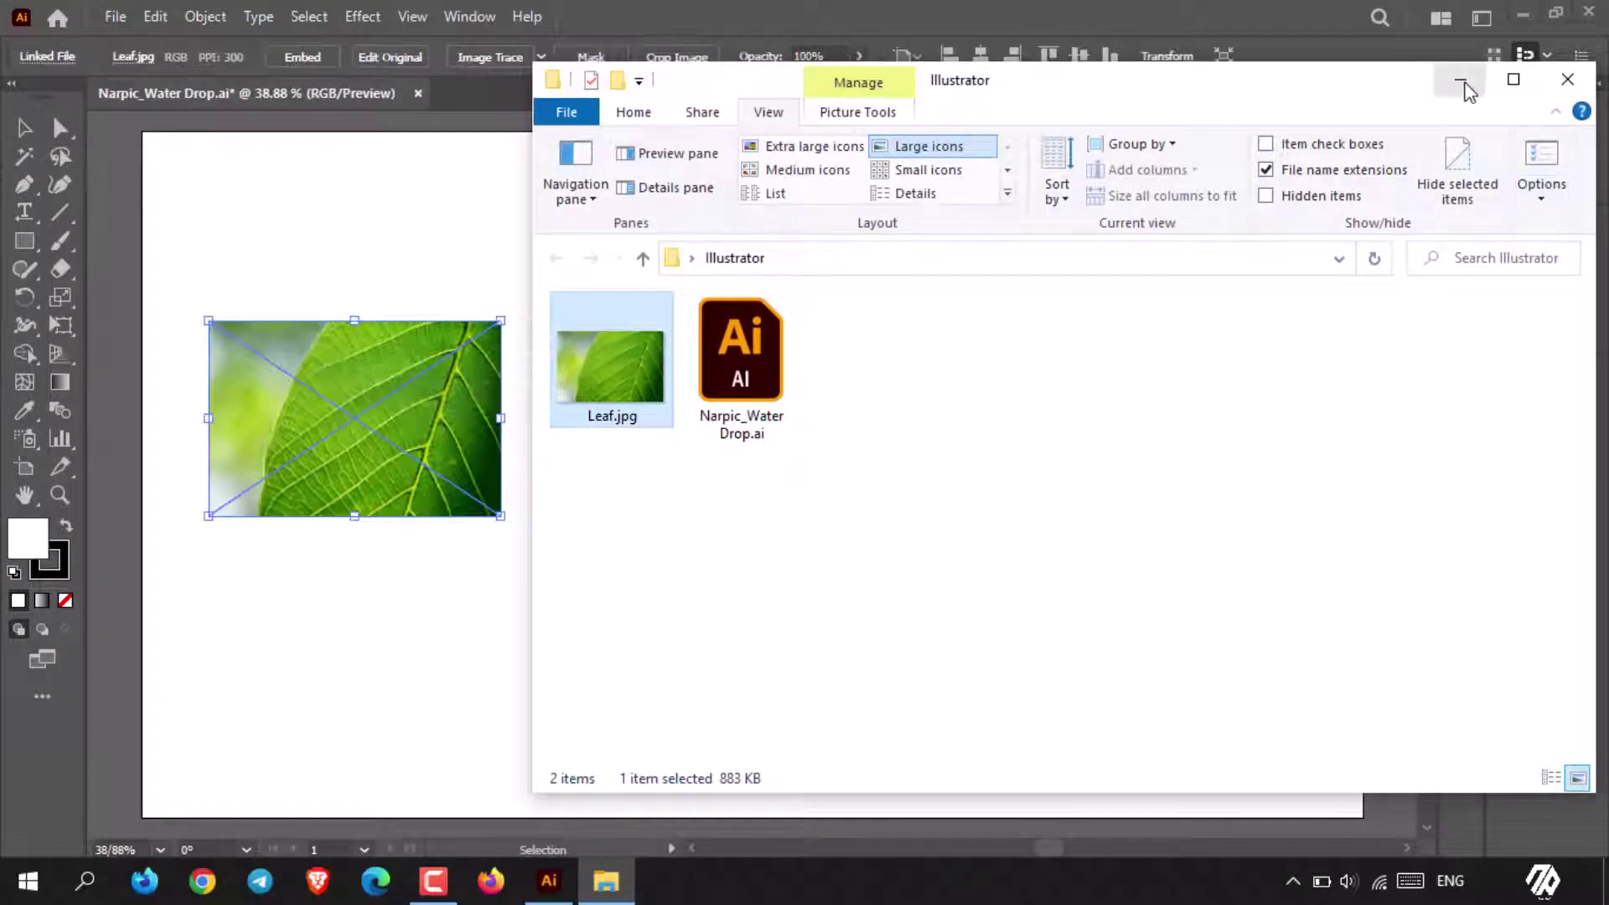
{"action": "left_click", "coordinate": [1460, 79]}
{"action": "left_click_drag", "start_coordinate": [370, 363], "coordinate": [759, 378]}
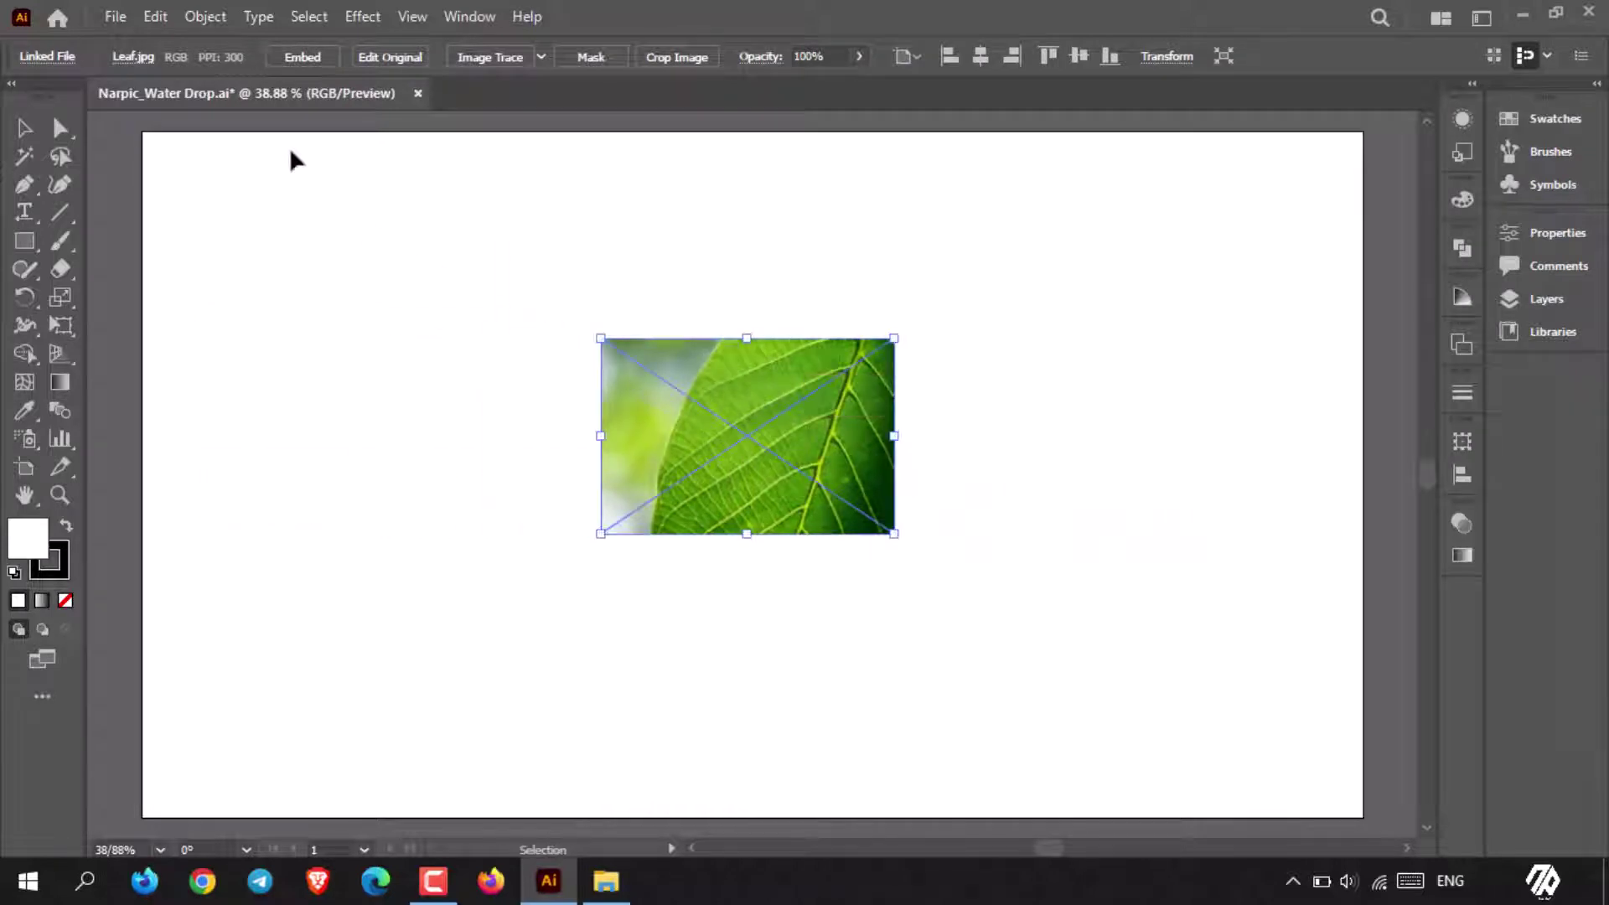
Step: Fit the artboard to the bounds of the leaf artwork
{"action": "left_click", "coordinate": [205, 17]}
{"action": "left_click", "coordinate": [265, 885]}
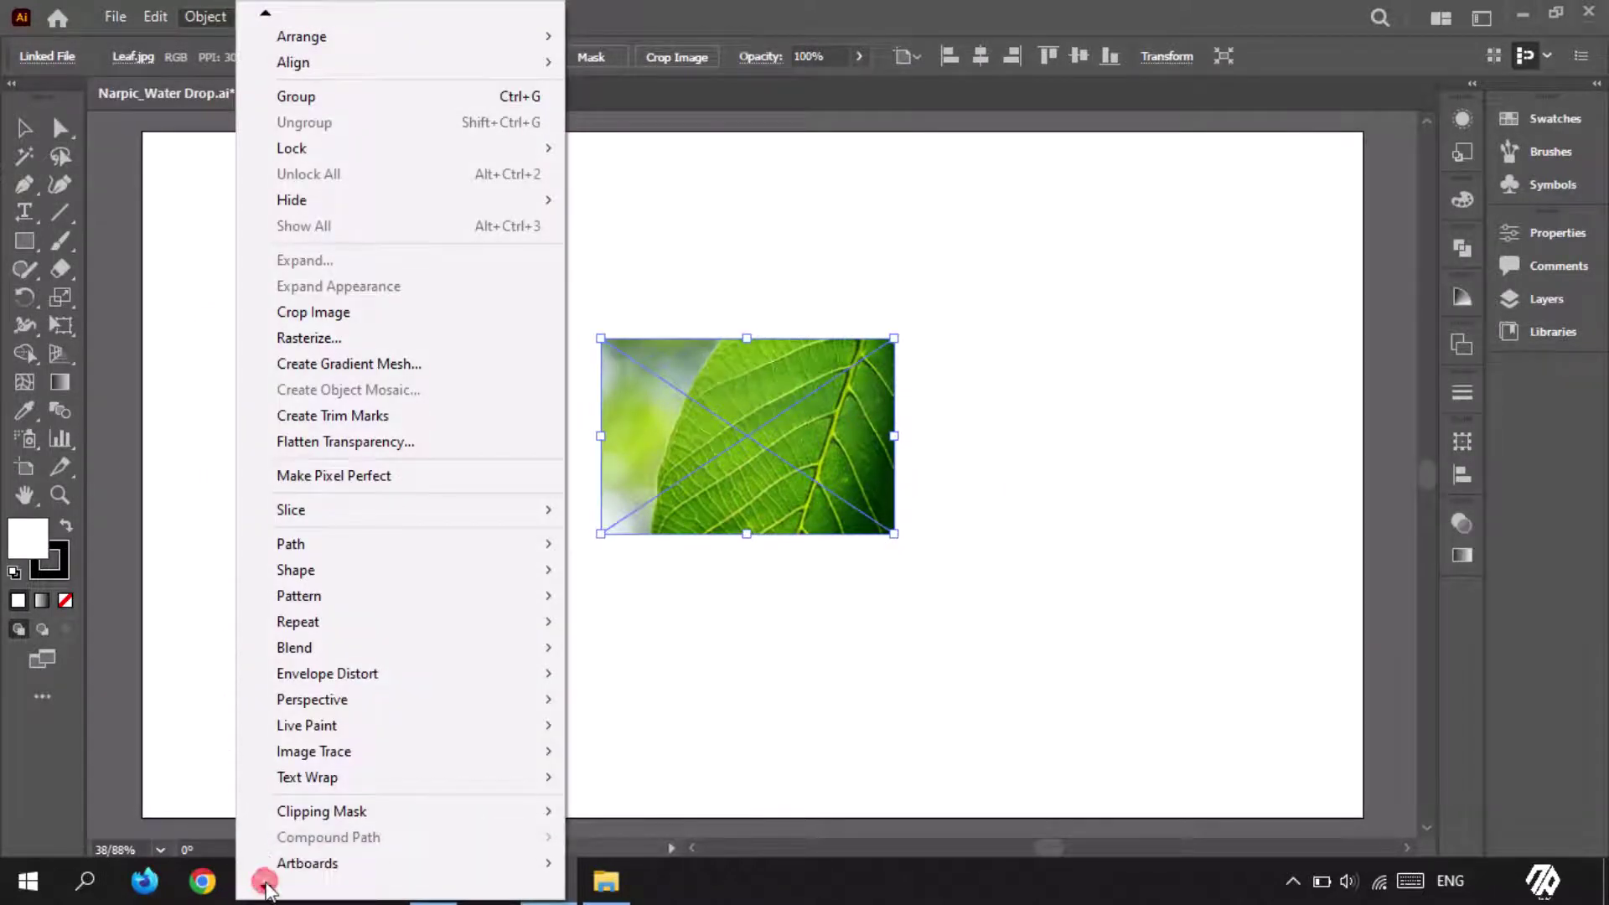
{"action": "mouse_move", "coordinate": [459, 803]}
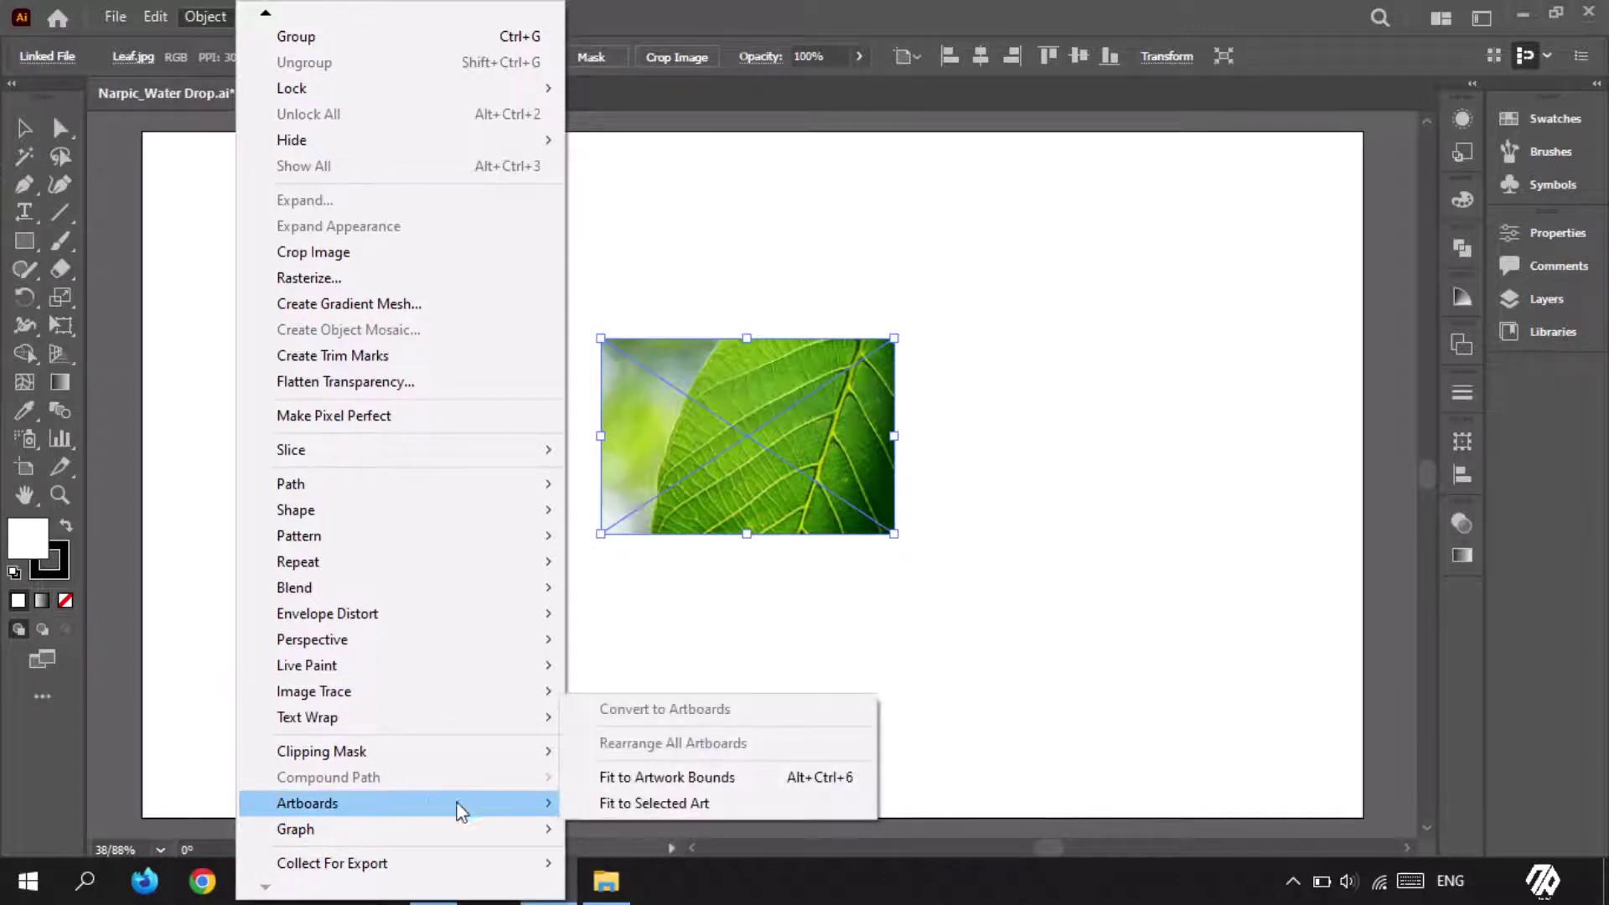
{"action": "left_click", "coordinate": [762, 777]}
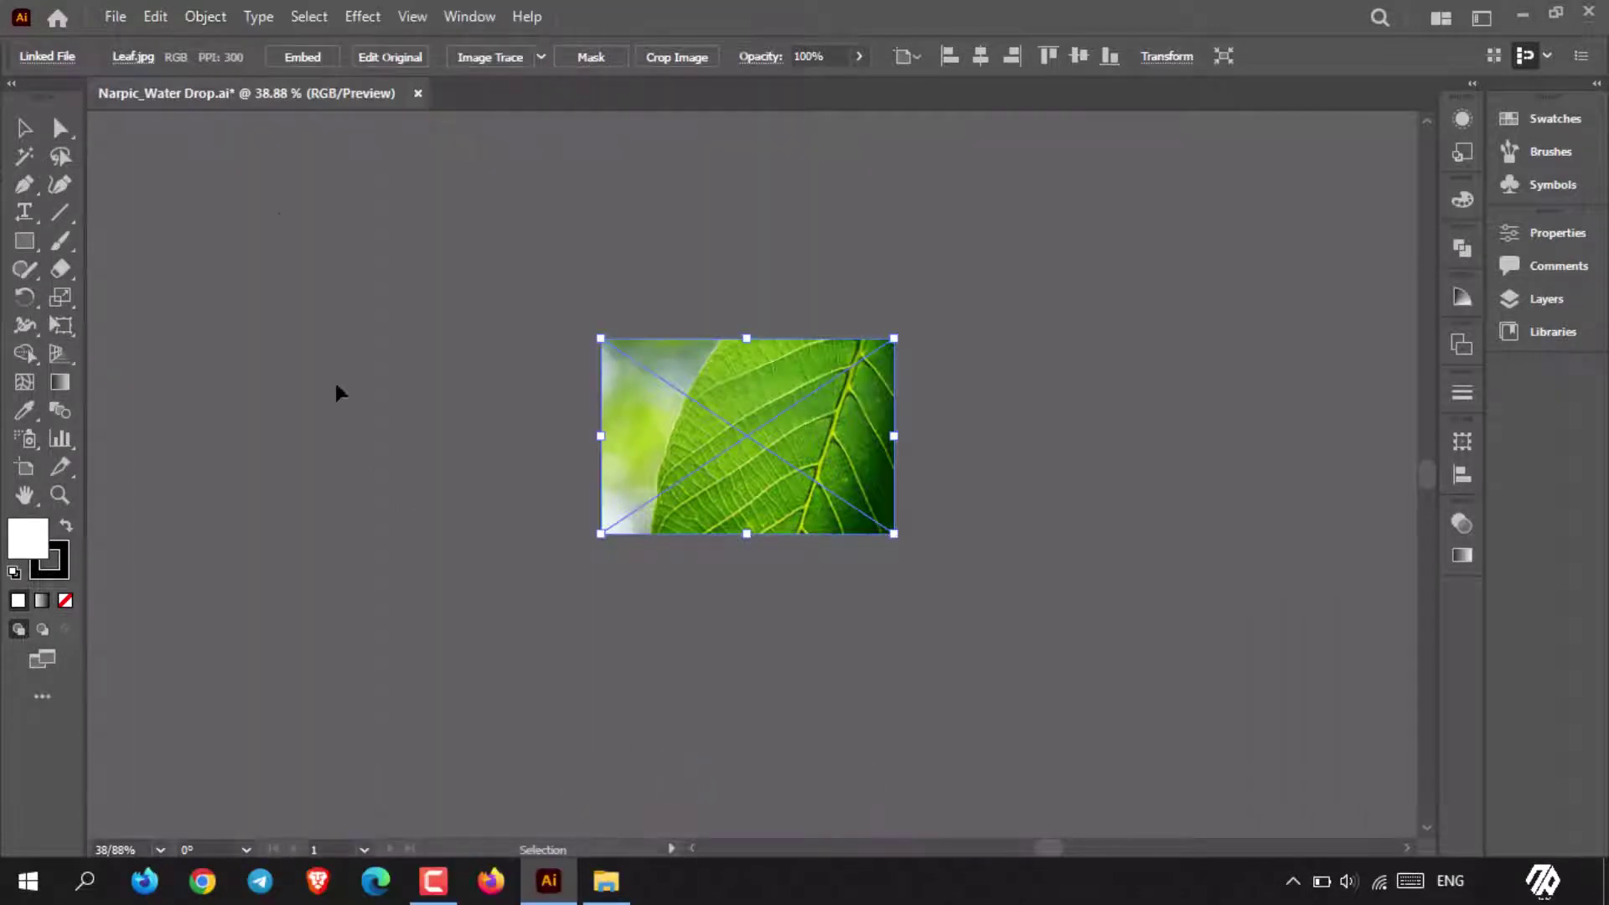
Step: Lock the selected leaf image and fit the artboard in the window
{"action": "left_click", "coordinate": [210, 17]}
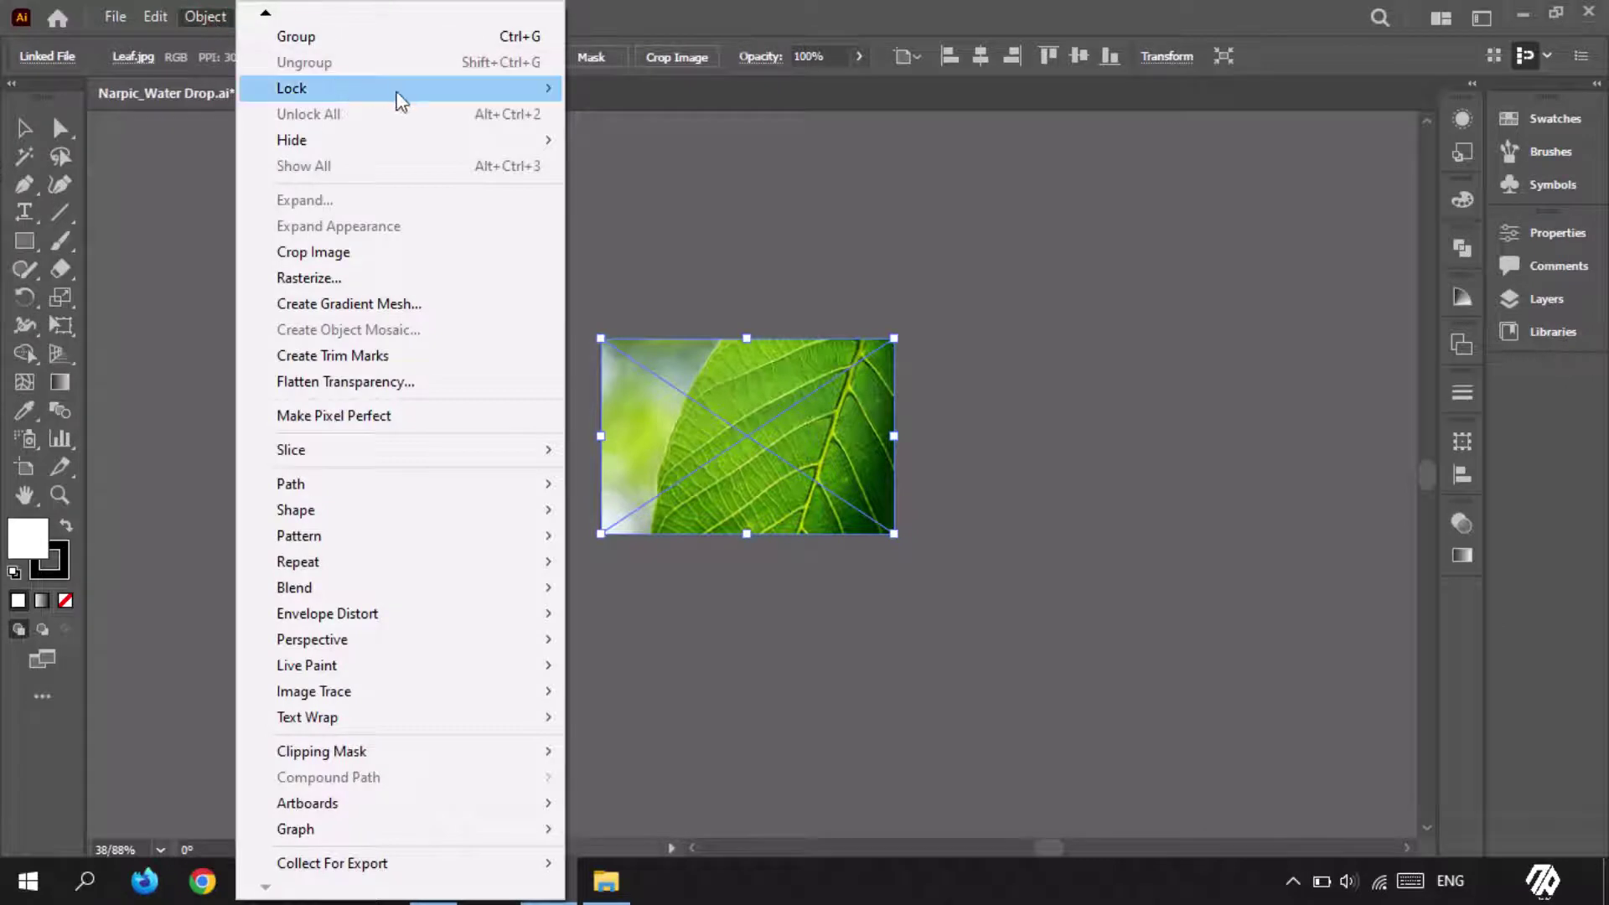
{"action": "mouse_move", "coordinate": [506, 94]}
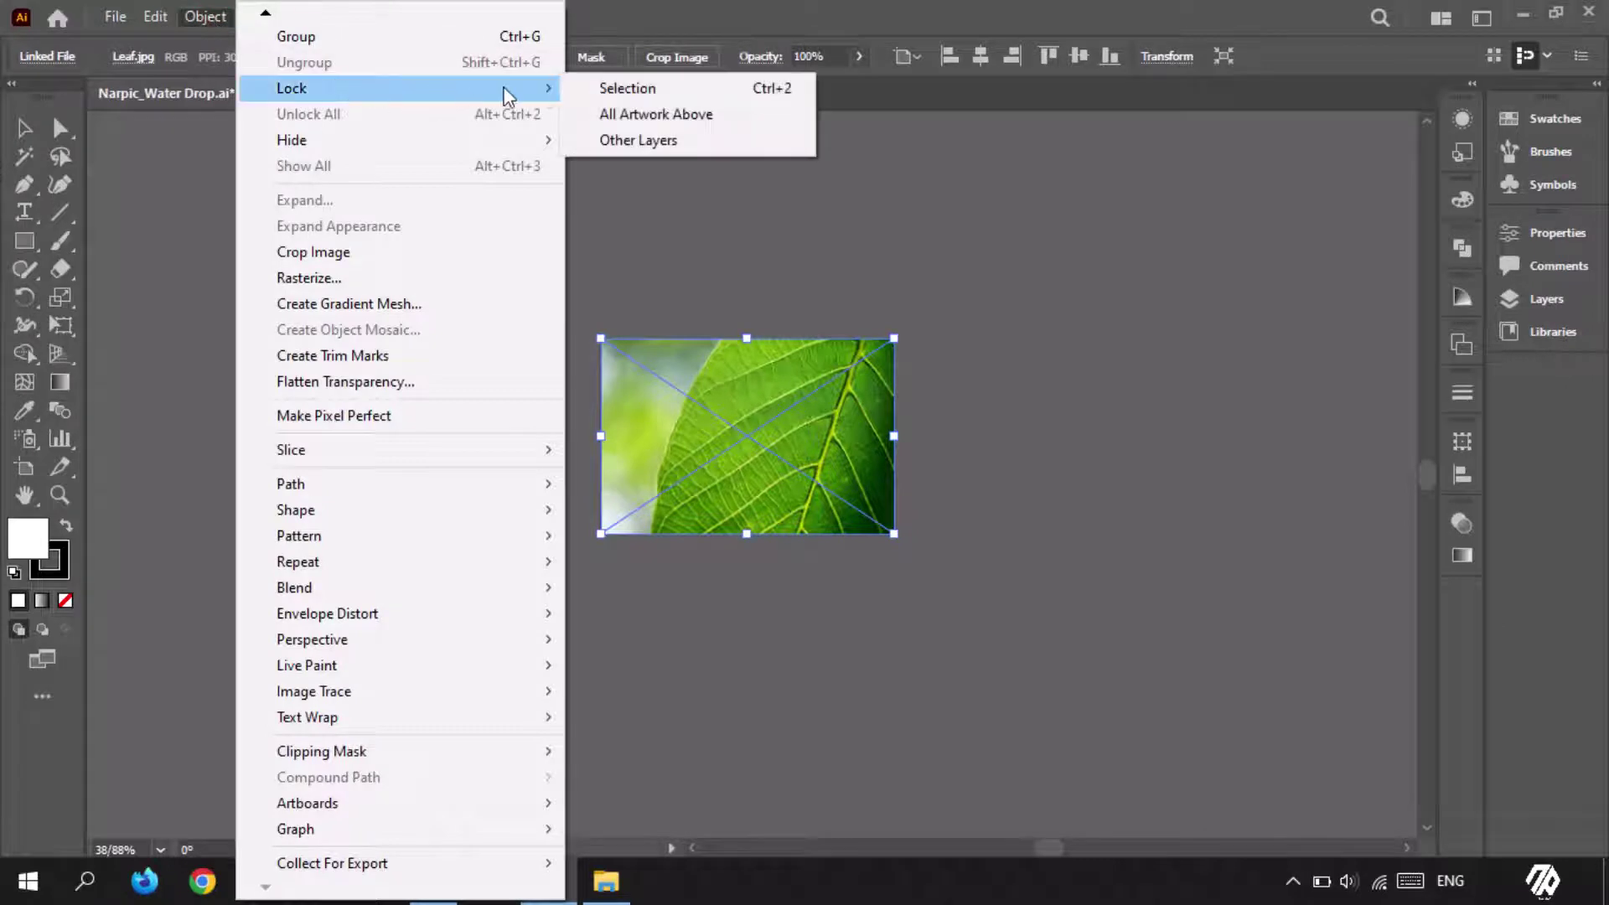
{"action": "left_click", "coordinate": [674, 91]}
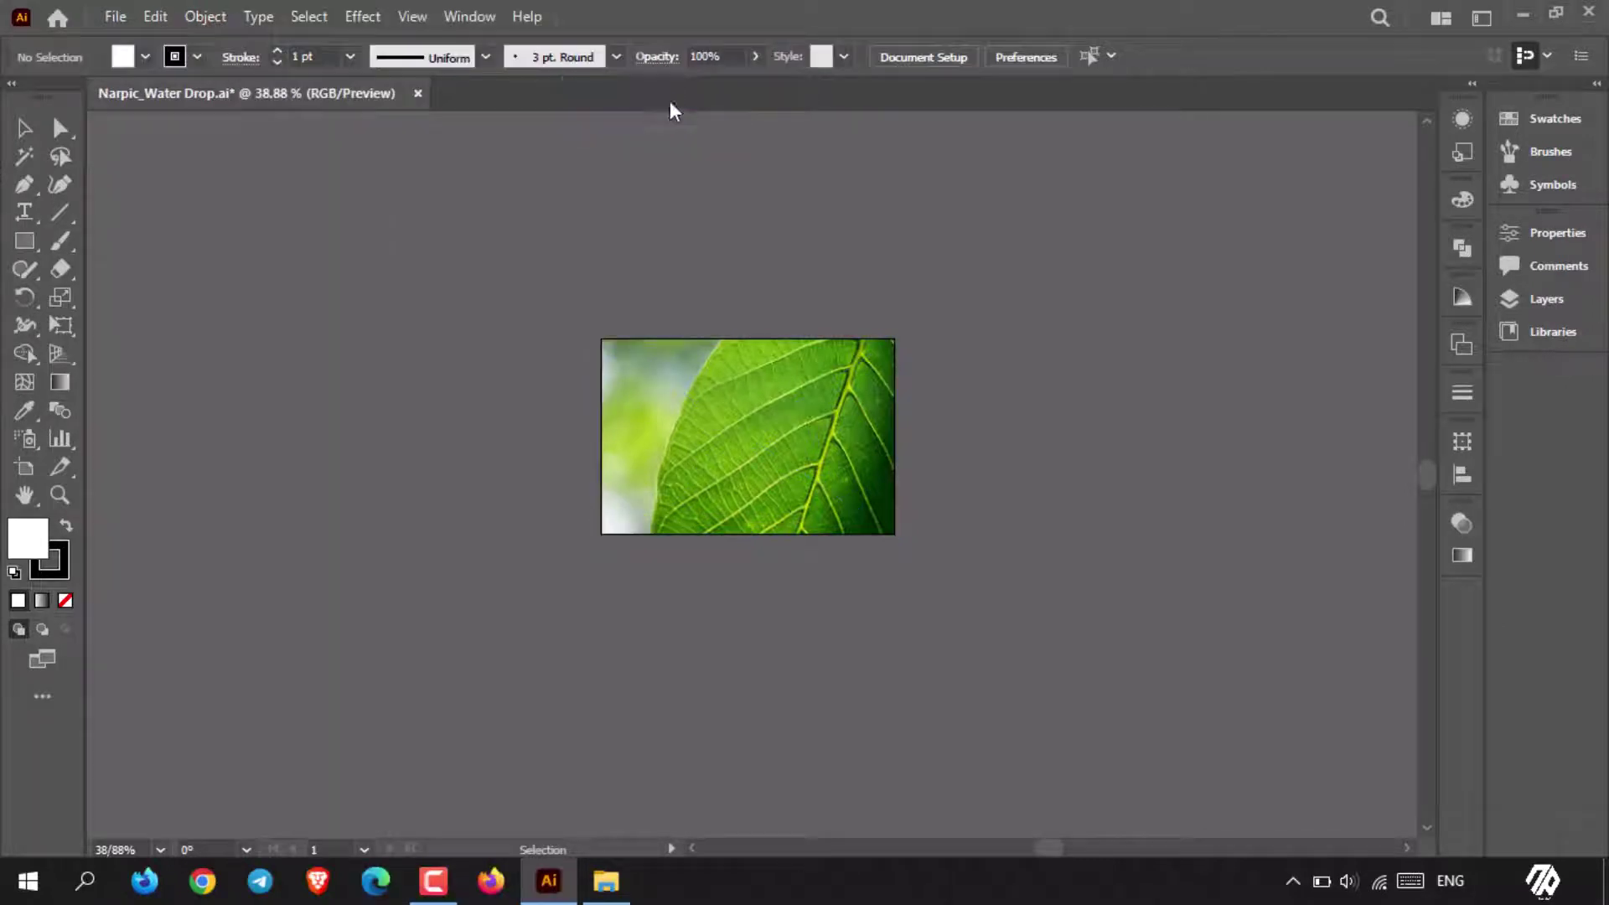
{"action": "left_click", "coordinate": [410, 16]}
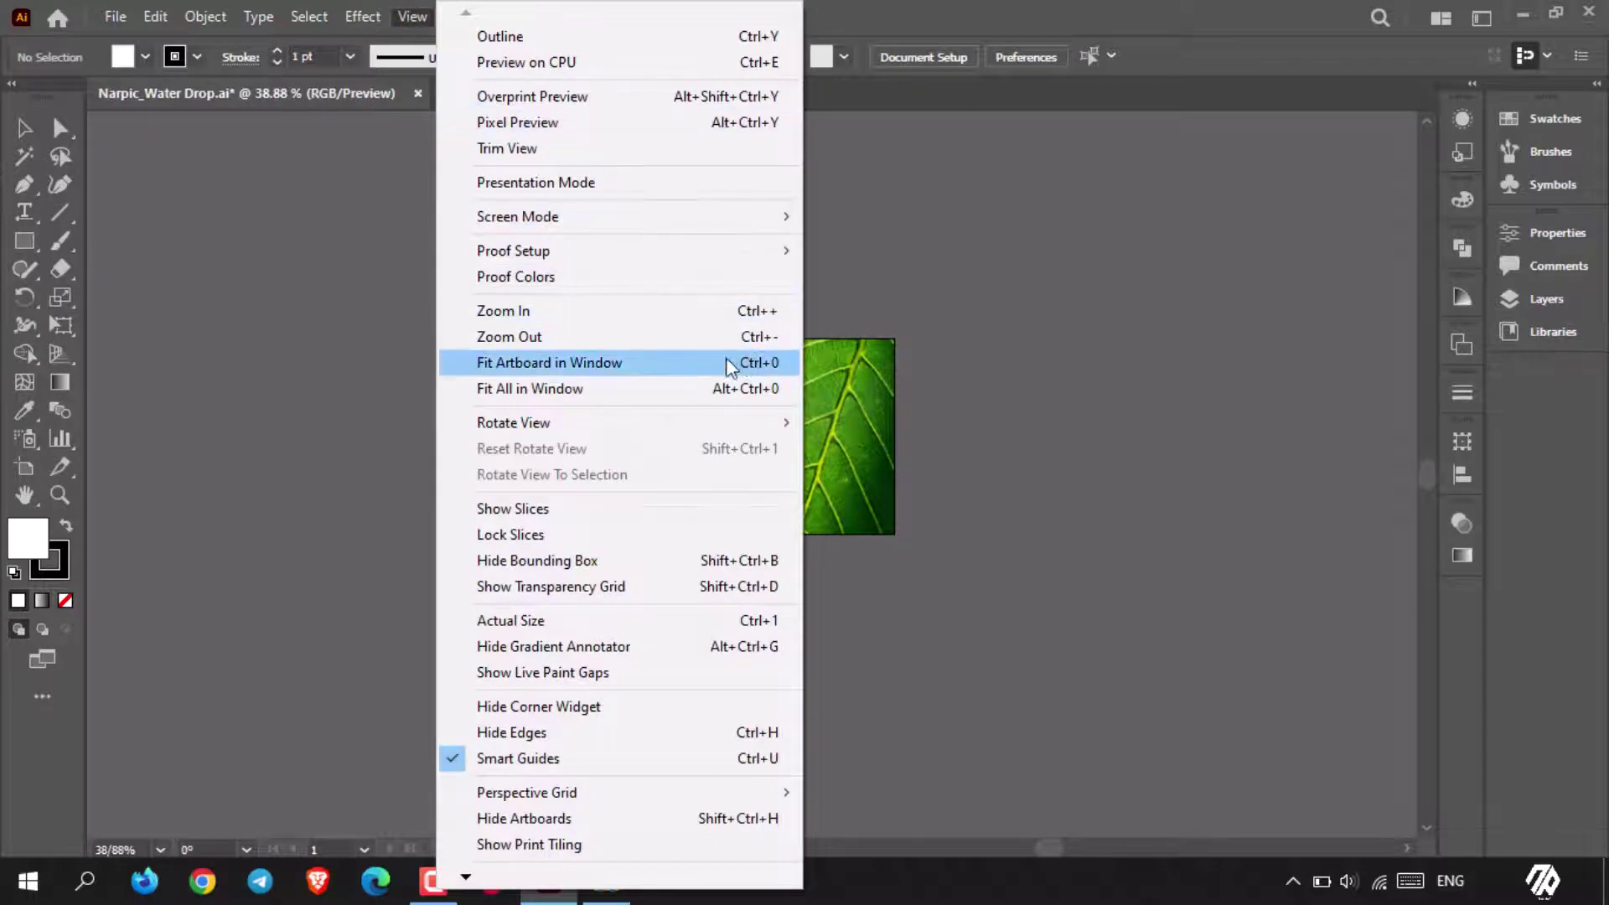
{"action": "left_click", "coordinate": [731, 367]}
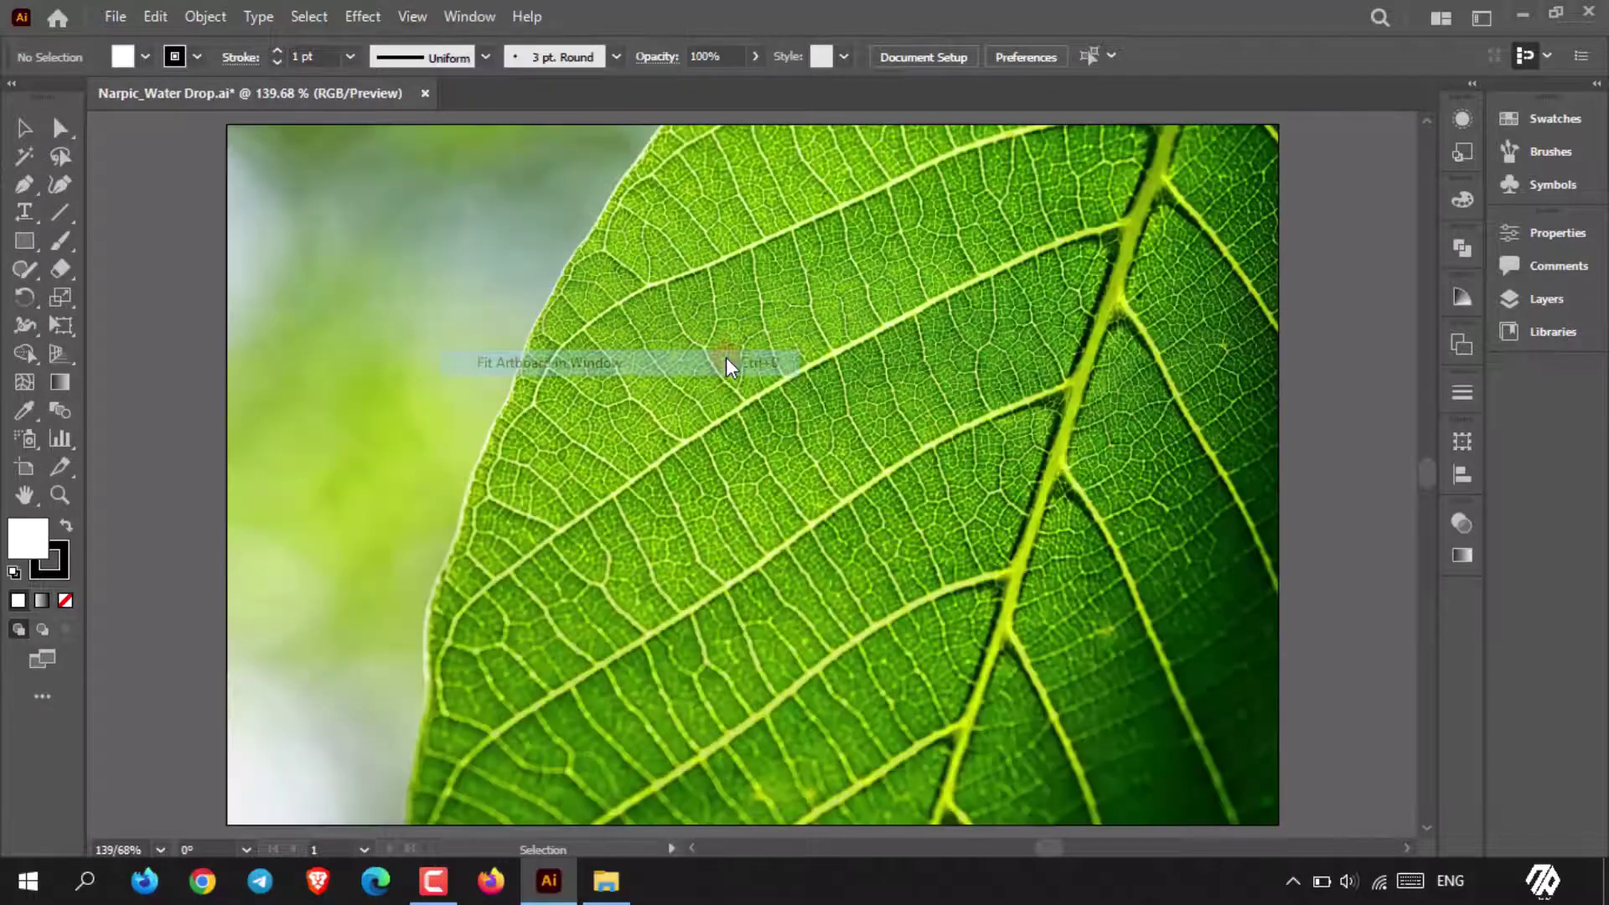
Step: Draw a white-filled circle on the lower-left part of the leaf with the Ellipse tool and remove its stroke
{"action": "left_click", "coordinate": [24, 240]}
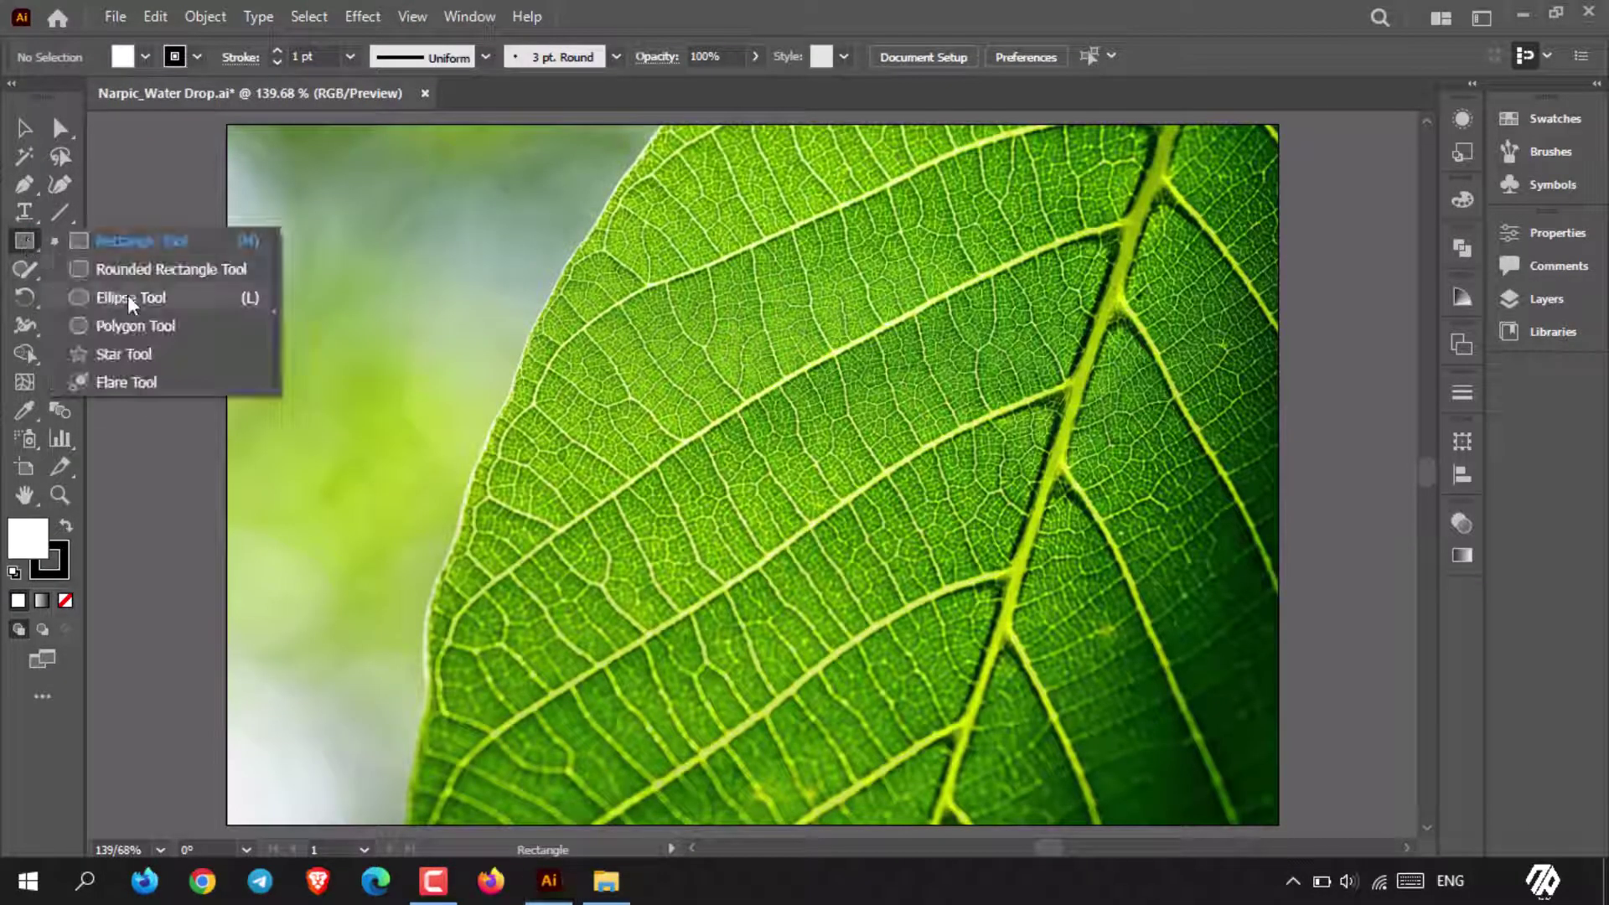
{"action": "left_click", "coordinate": [117, 297]}
{"action": "left_click_drag", "start_coordinate": [564, 653], "coordinate": [768, 449]}
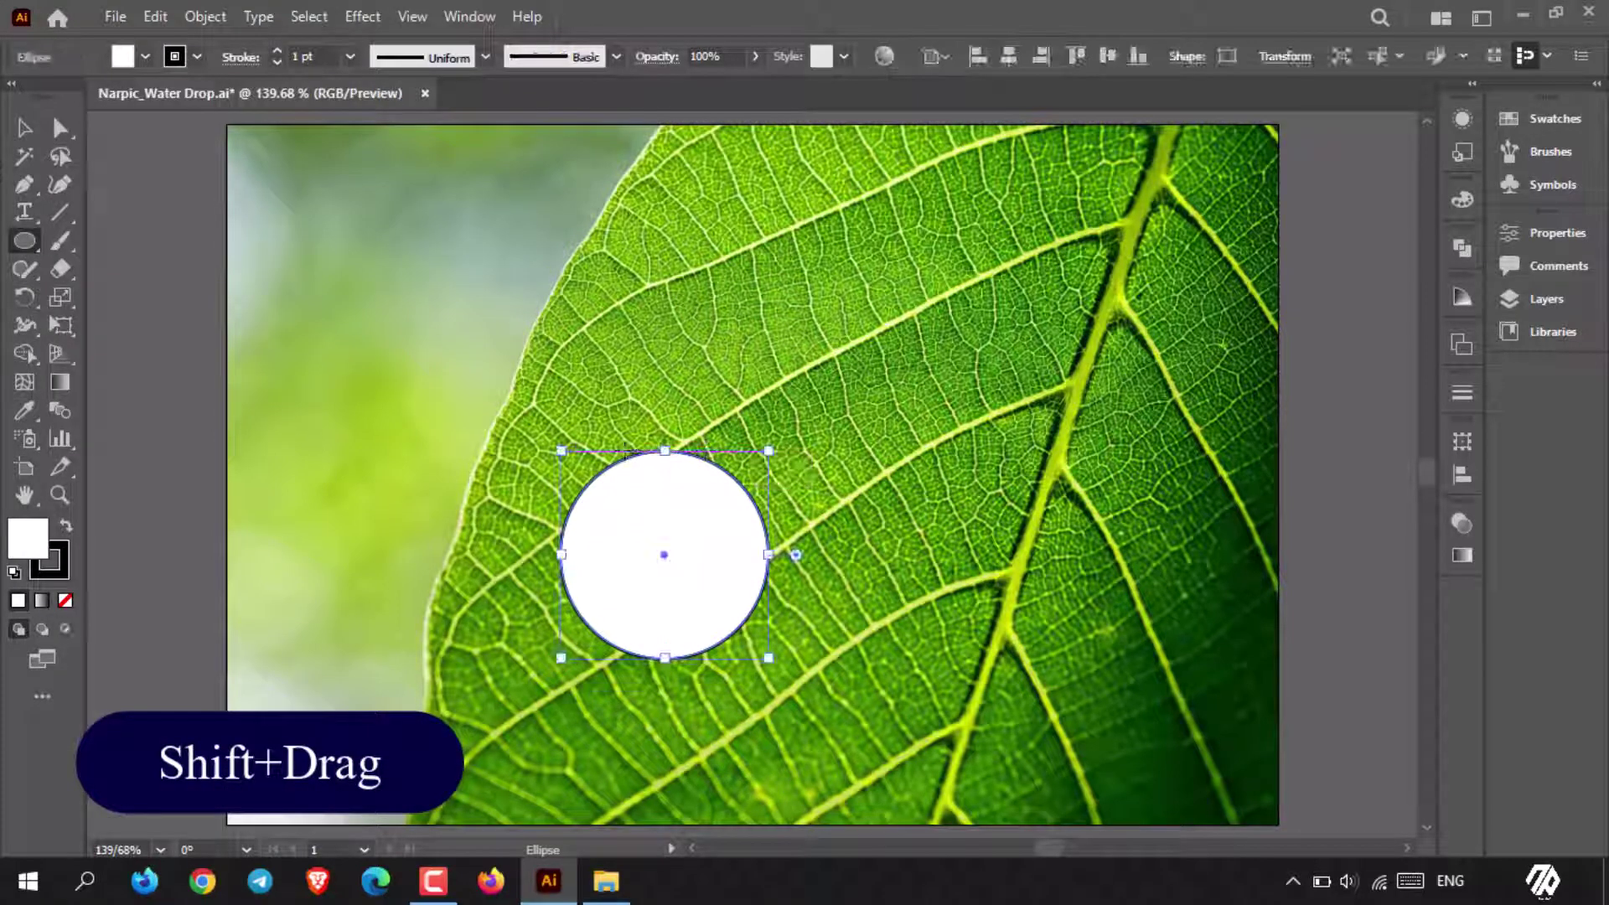
{"action": "left_click", "coordinate": [197, 56]}
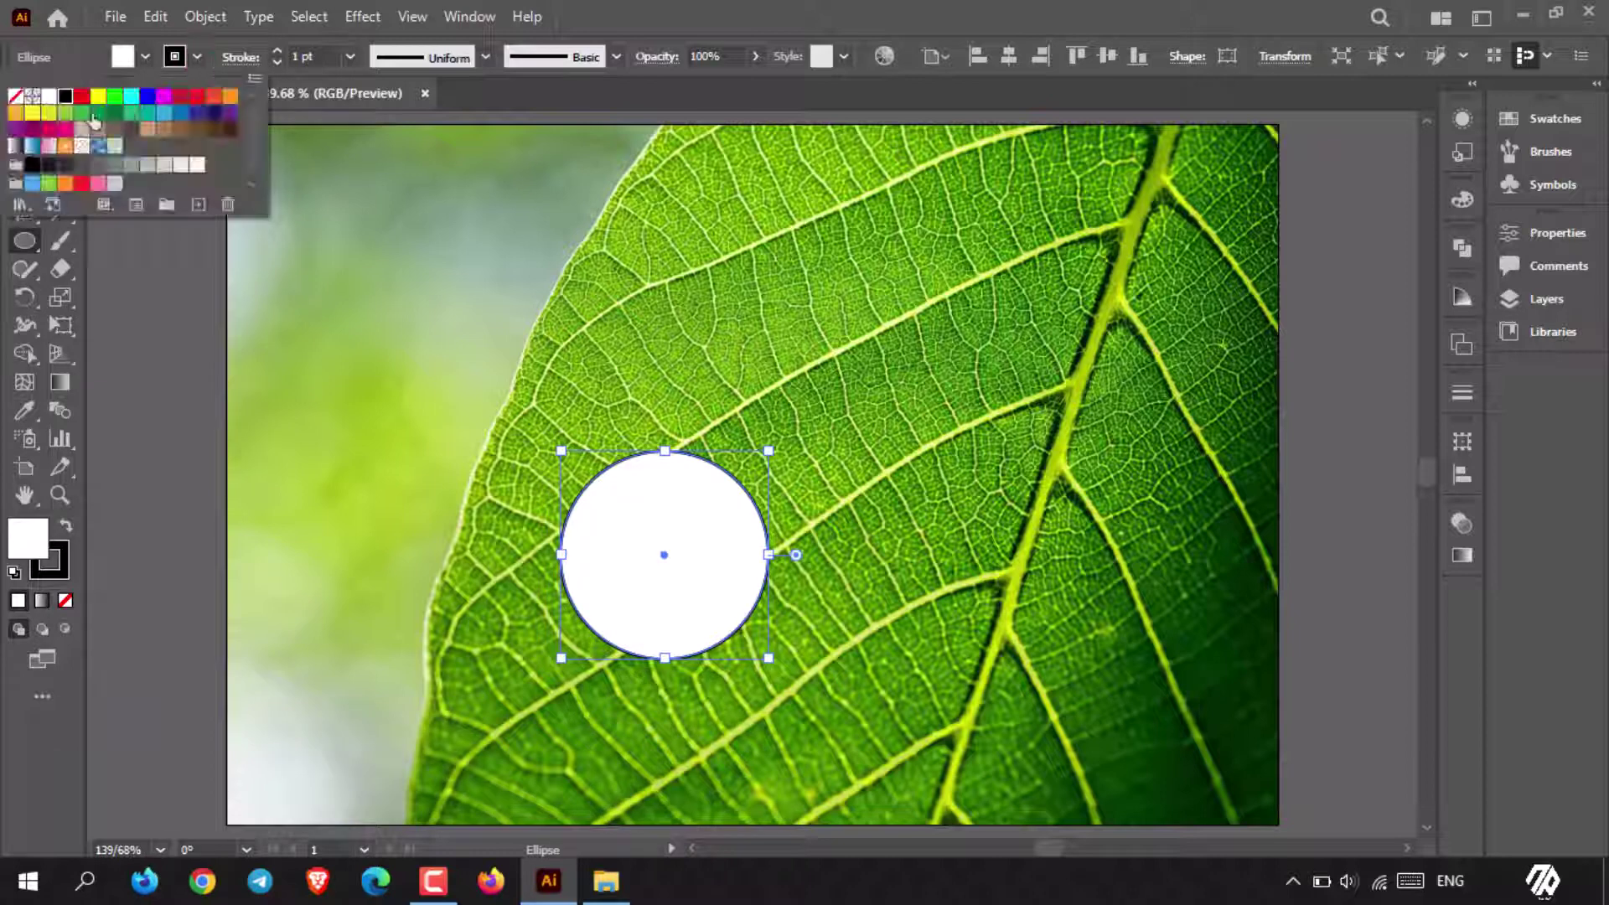
{"action": "left_click", "coordinate": [15, 95]}
{"action": "left_click", "coordinate": [718, 283]}
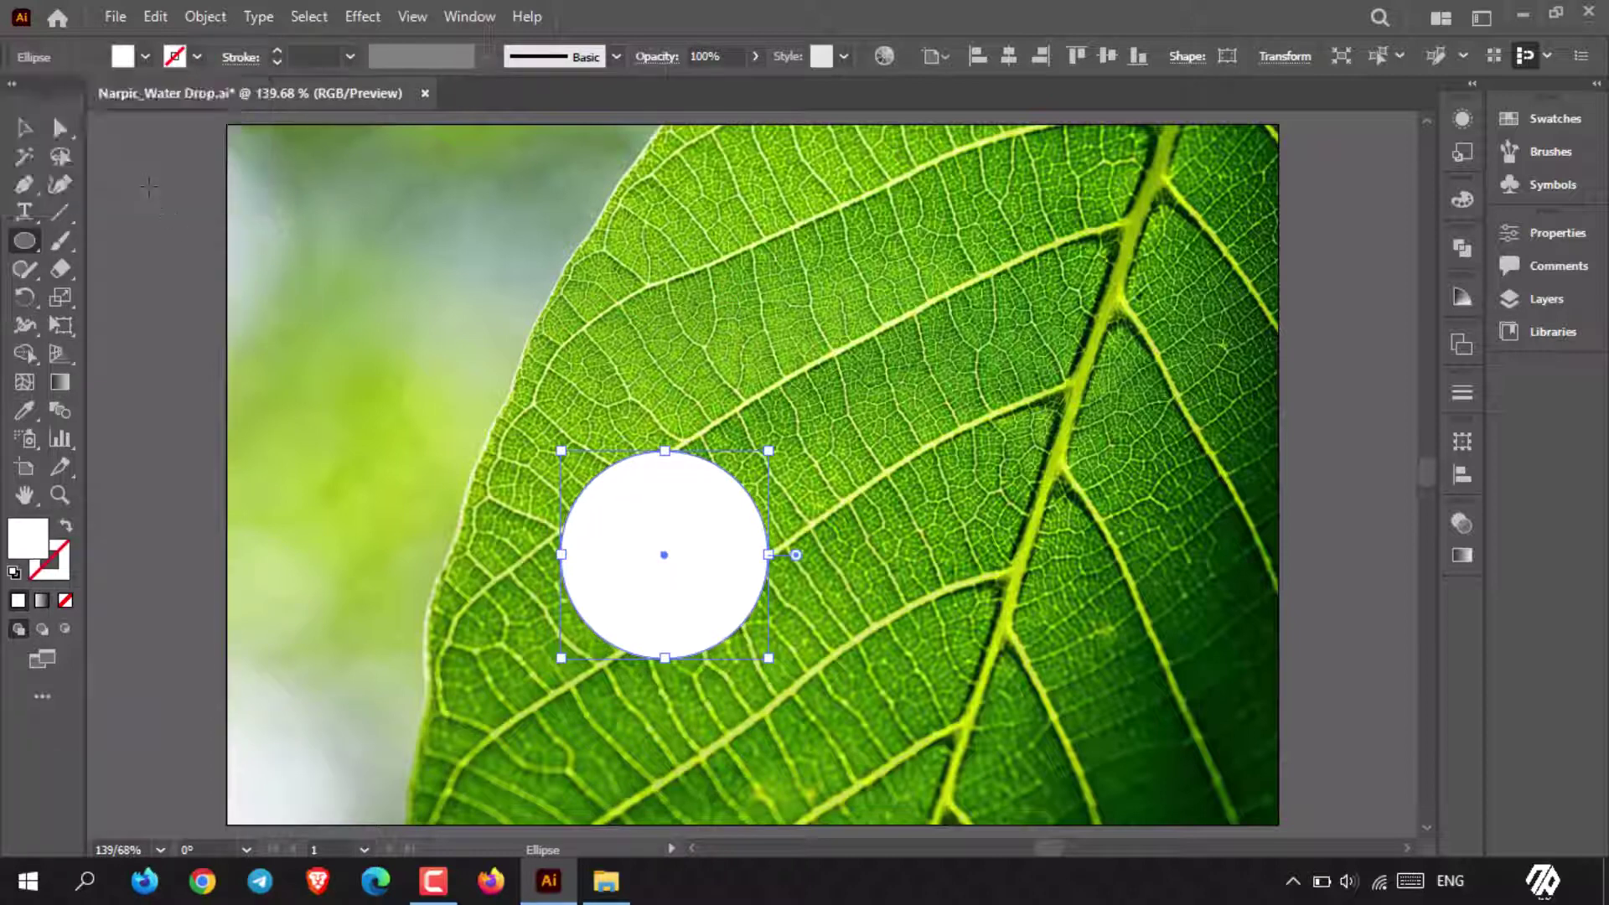
Step: Reshape the circle into a teardrop by moving its top anchor point up to Y 413 px and tilting that point's direction handles
{"action": "left_click", "coordinate": [60, 129]}
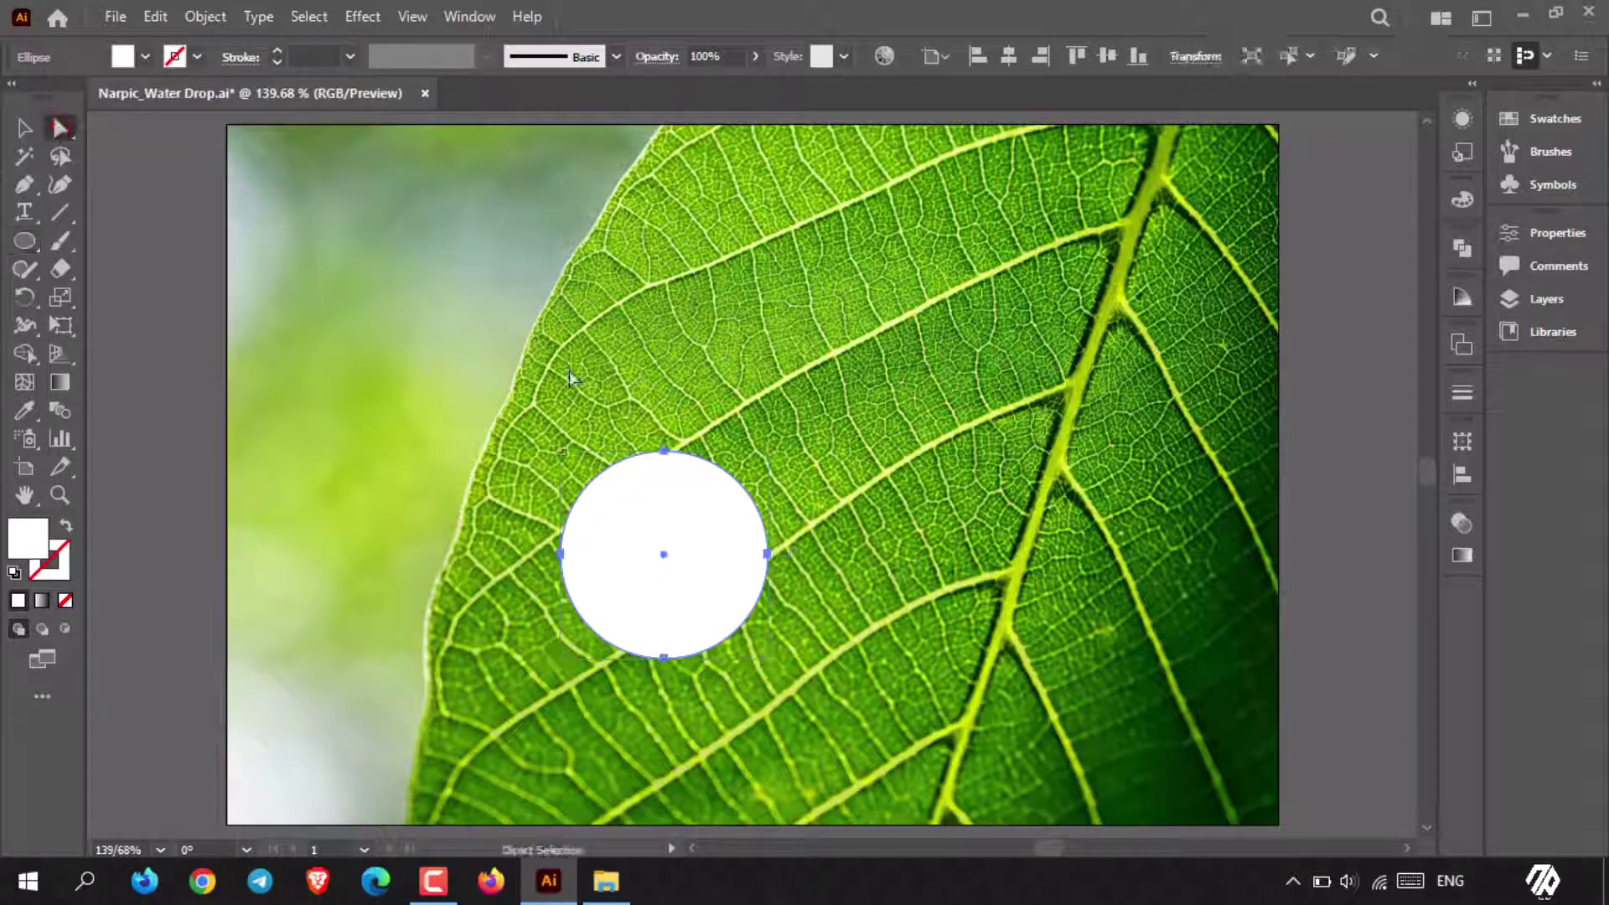
{"action": "left_click", "coordinate": [664, 449]}
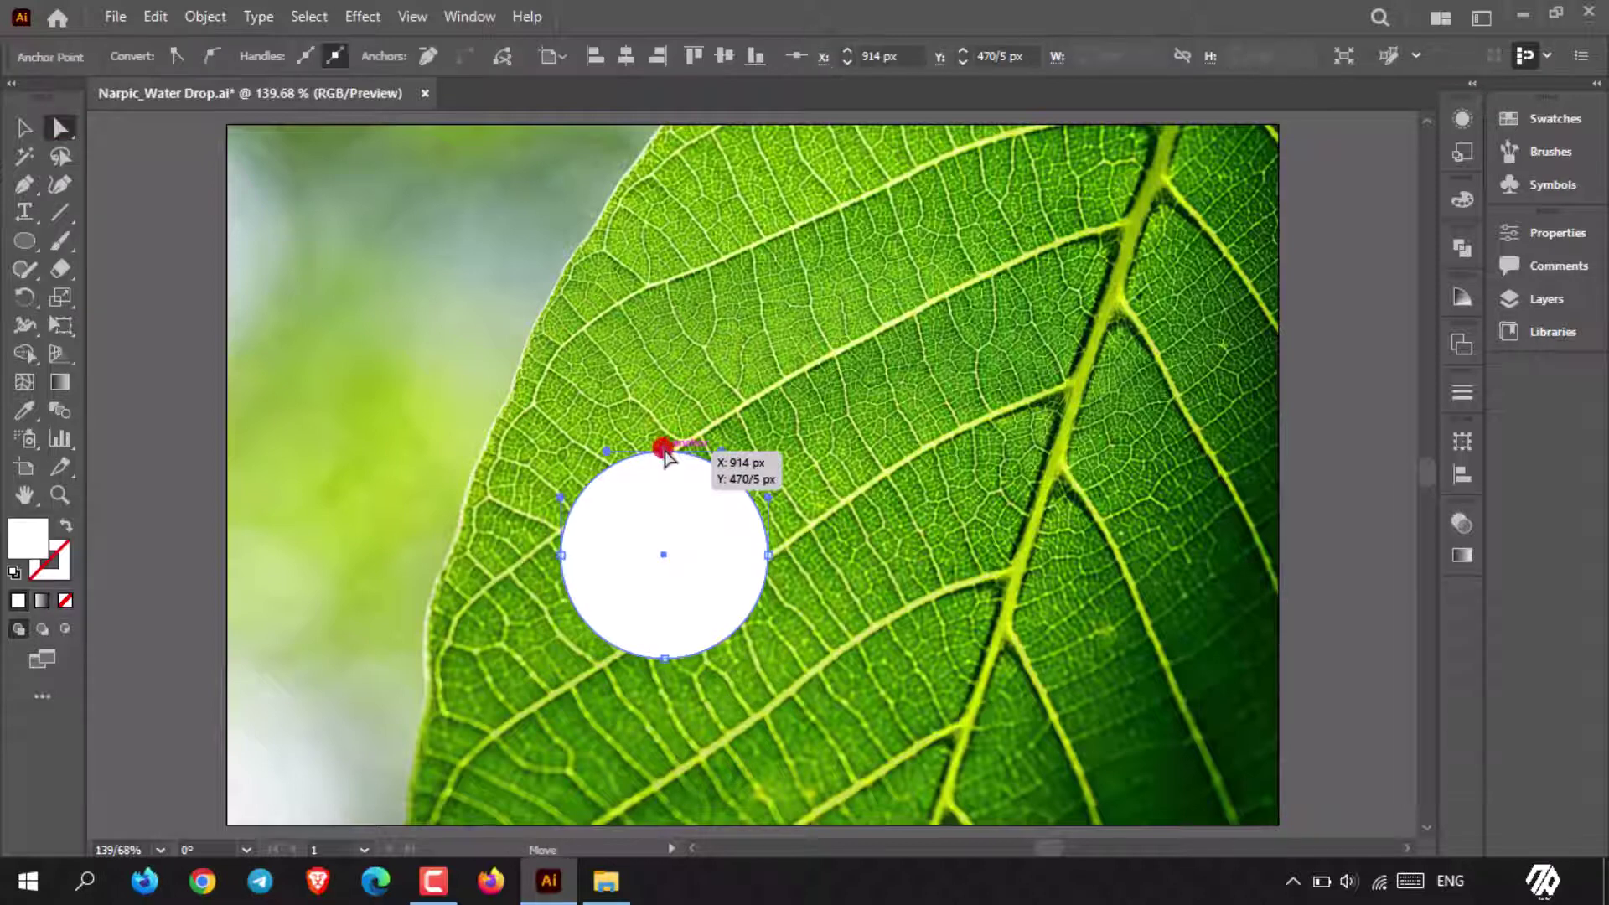
{"action": "left_click_drag", "start_coordinate": [663, 450], "coordinate": [701, 531]}
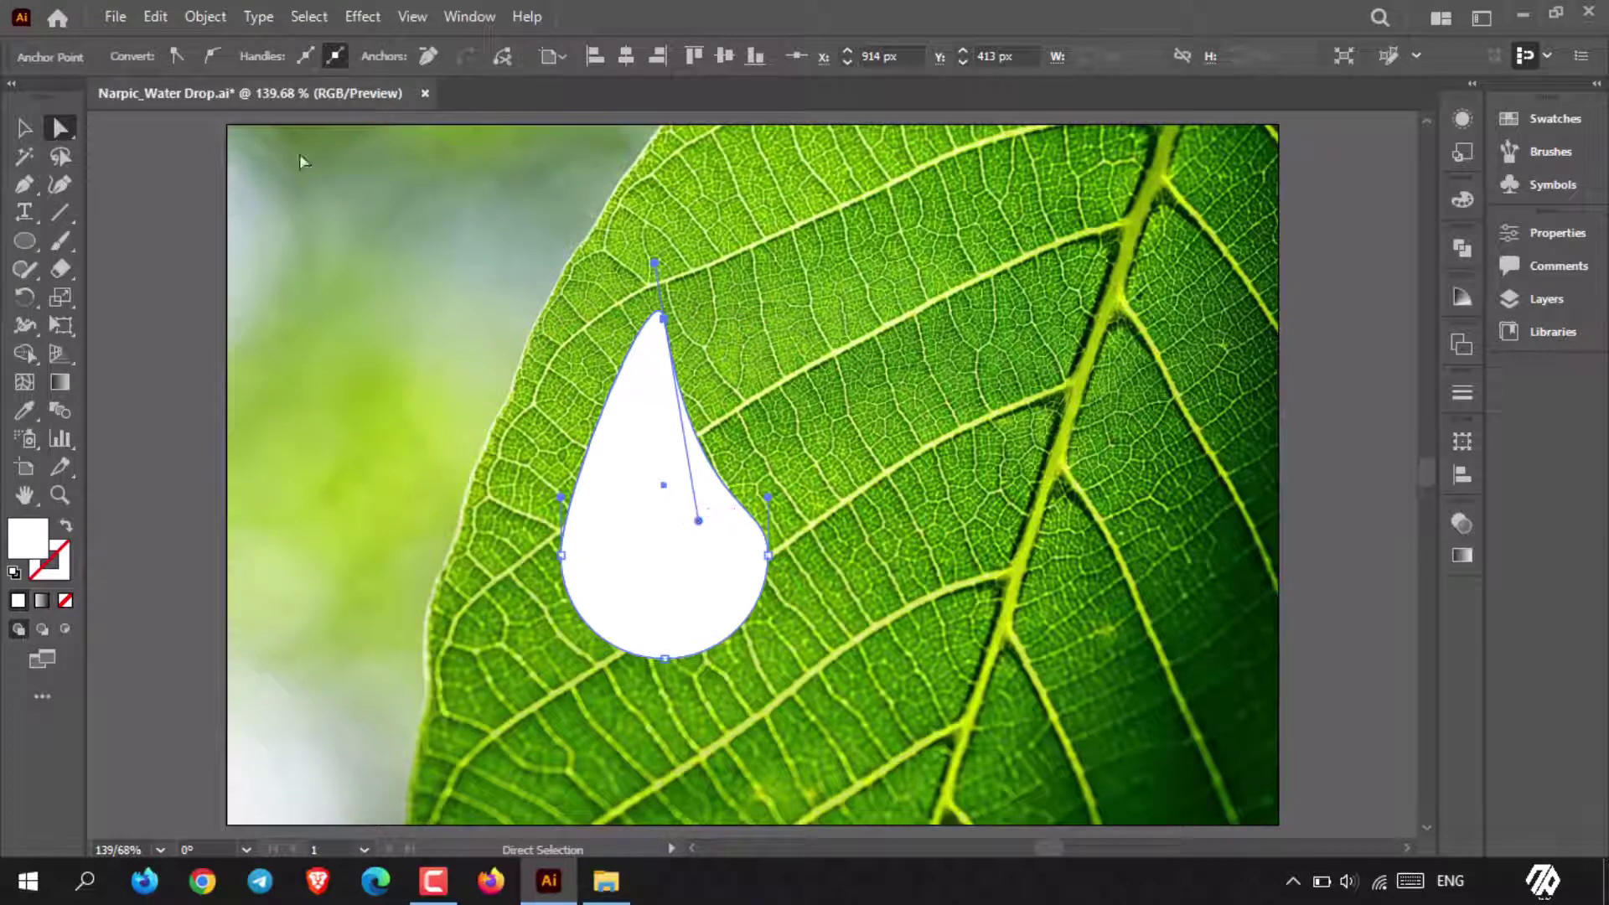
Step: Create a 2 px offset path around the drop and move the inner drop up and to the right, clear of the outer one
{"action": "left_click", "coordinate": [207, 18]}
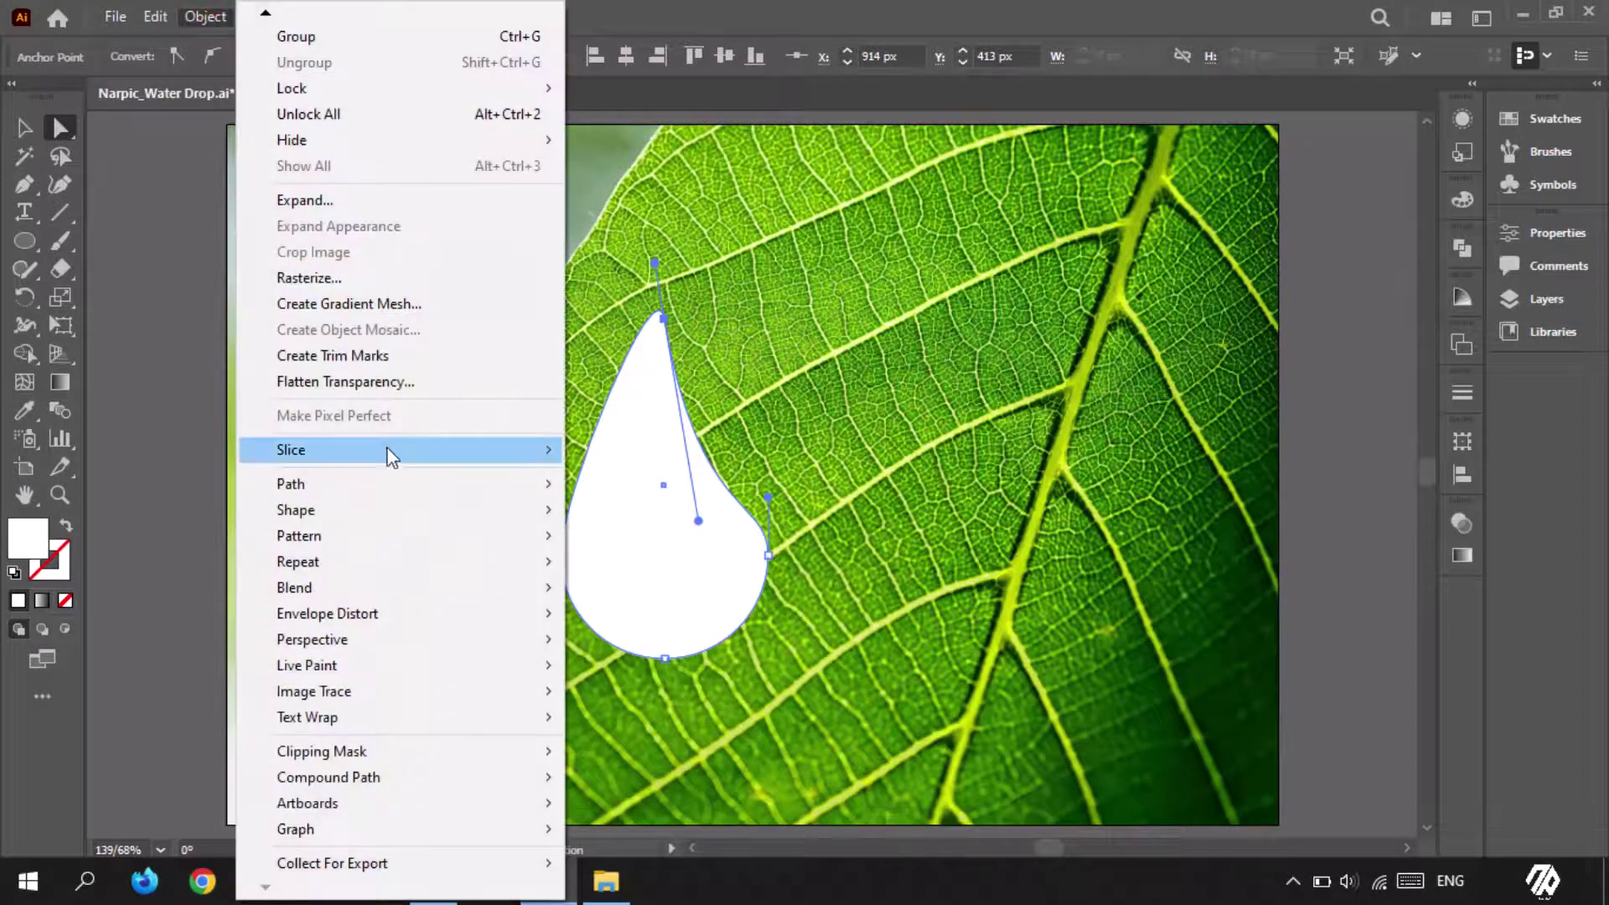
{"action": "mouse_move", "coordinate": [431, 488]}
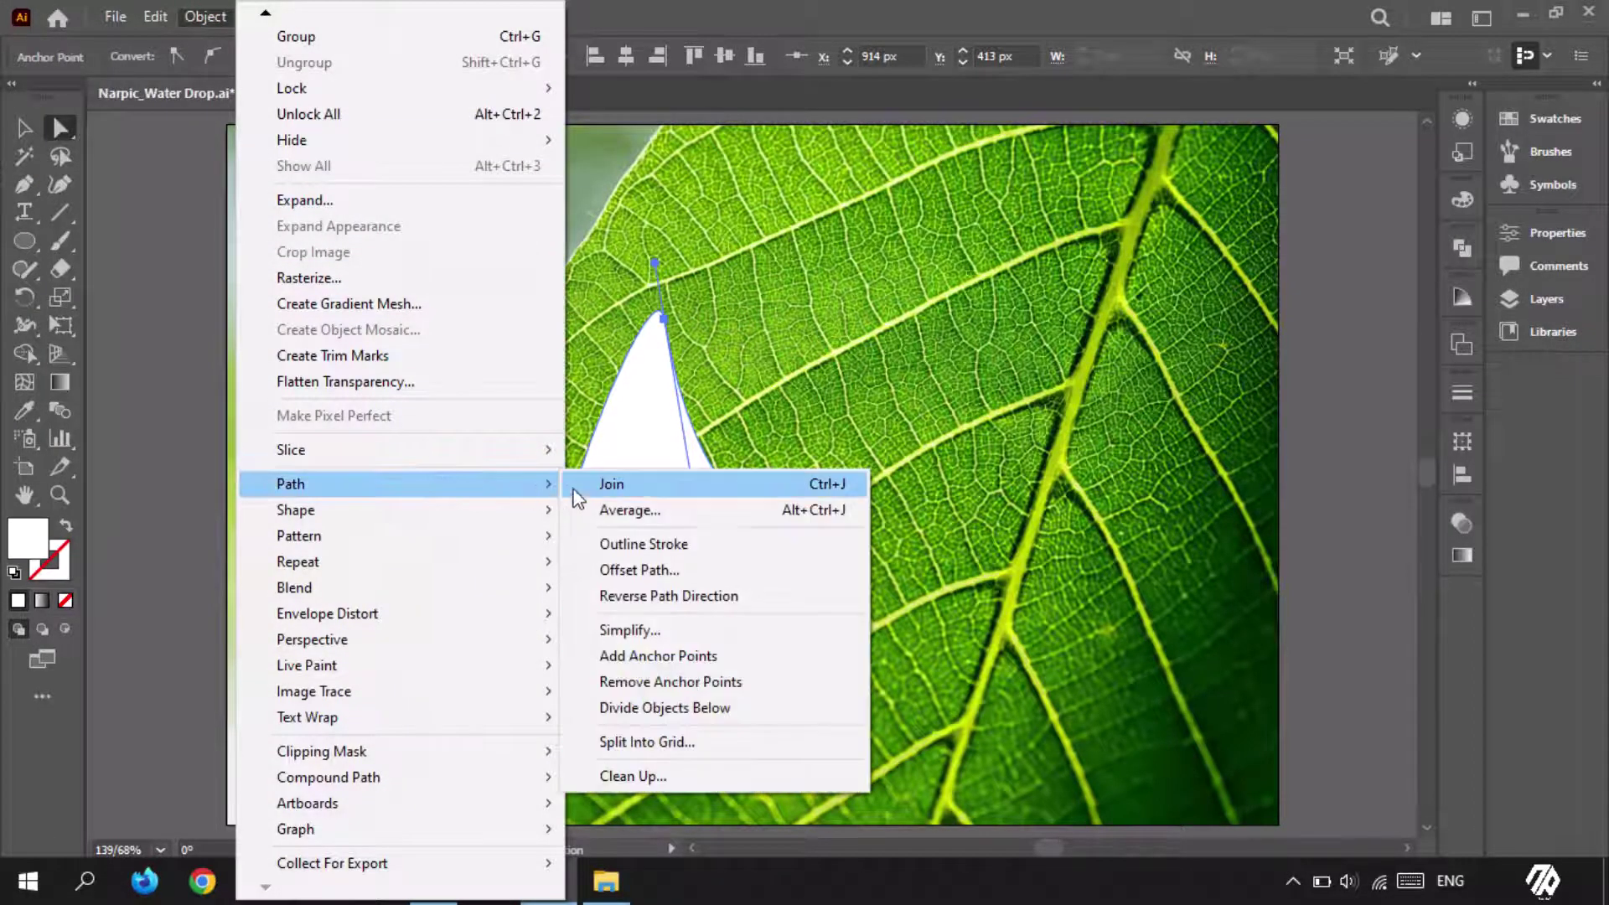
{"action": "left_click", "coordinate": [716, 577]}
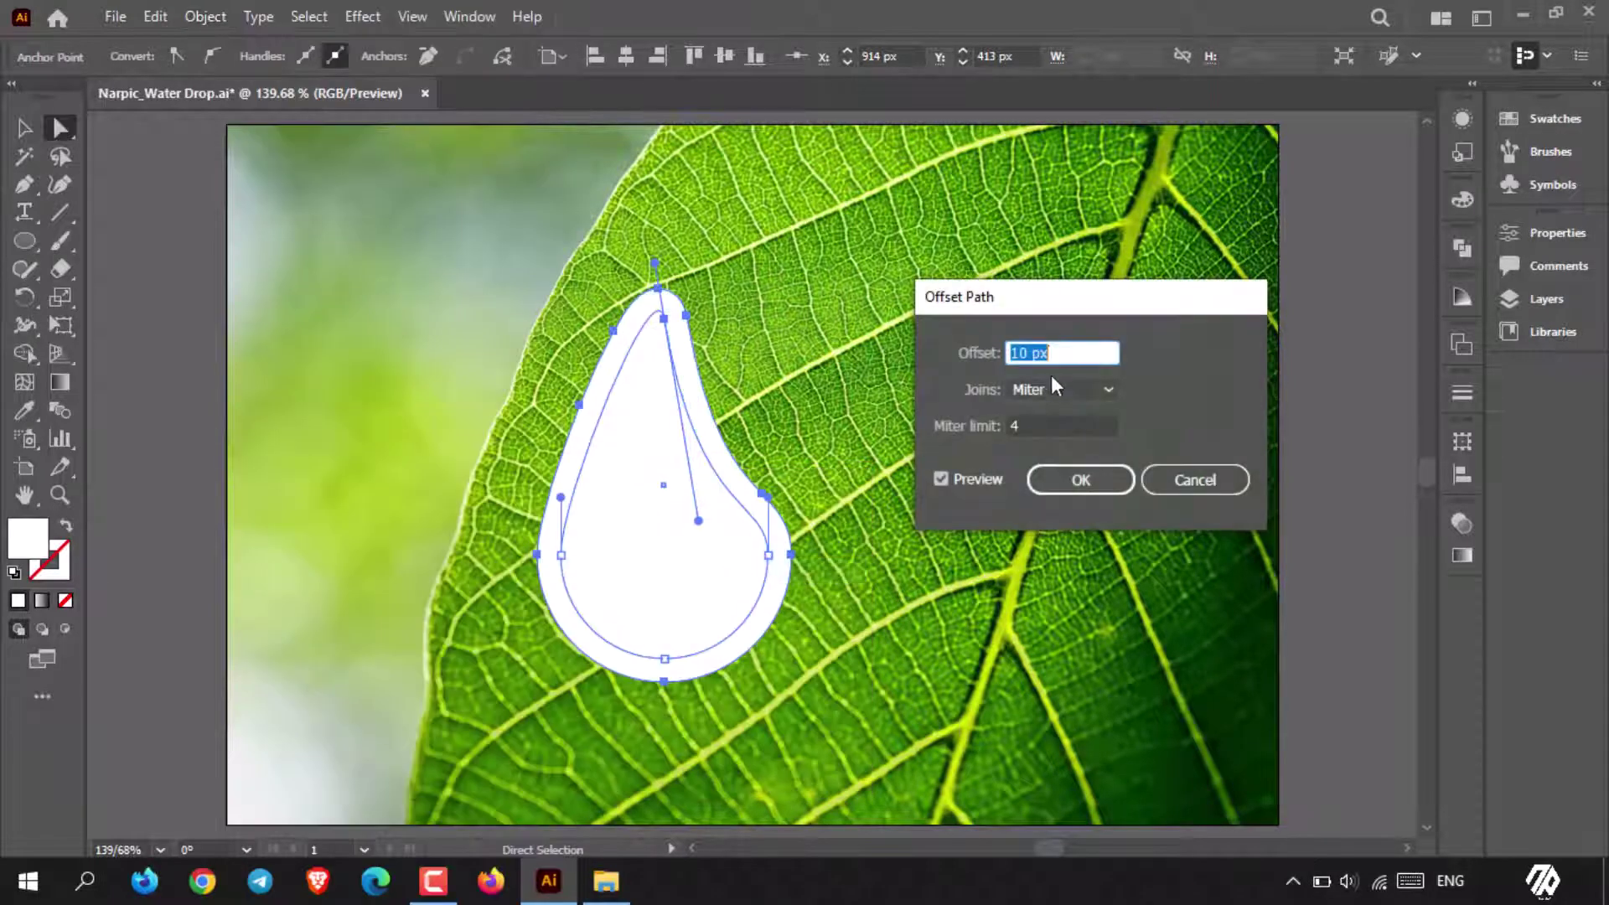
{"action": "left_click_drag", "start_coordinate": [1031, 356], "coordinate": [978, 352]}
{"action": "type", "text": "2"}
{"action": "left_click", "coordinate": [1089, 479]}
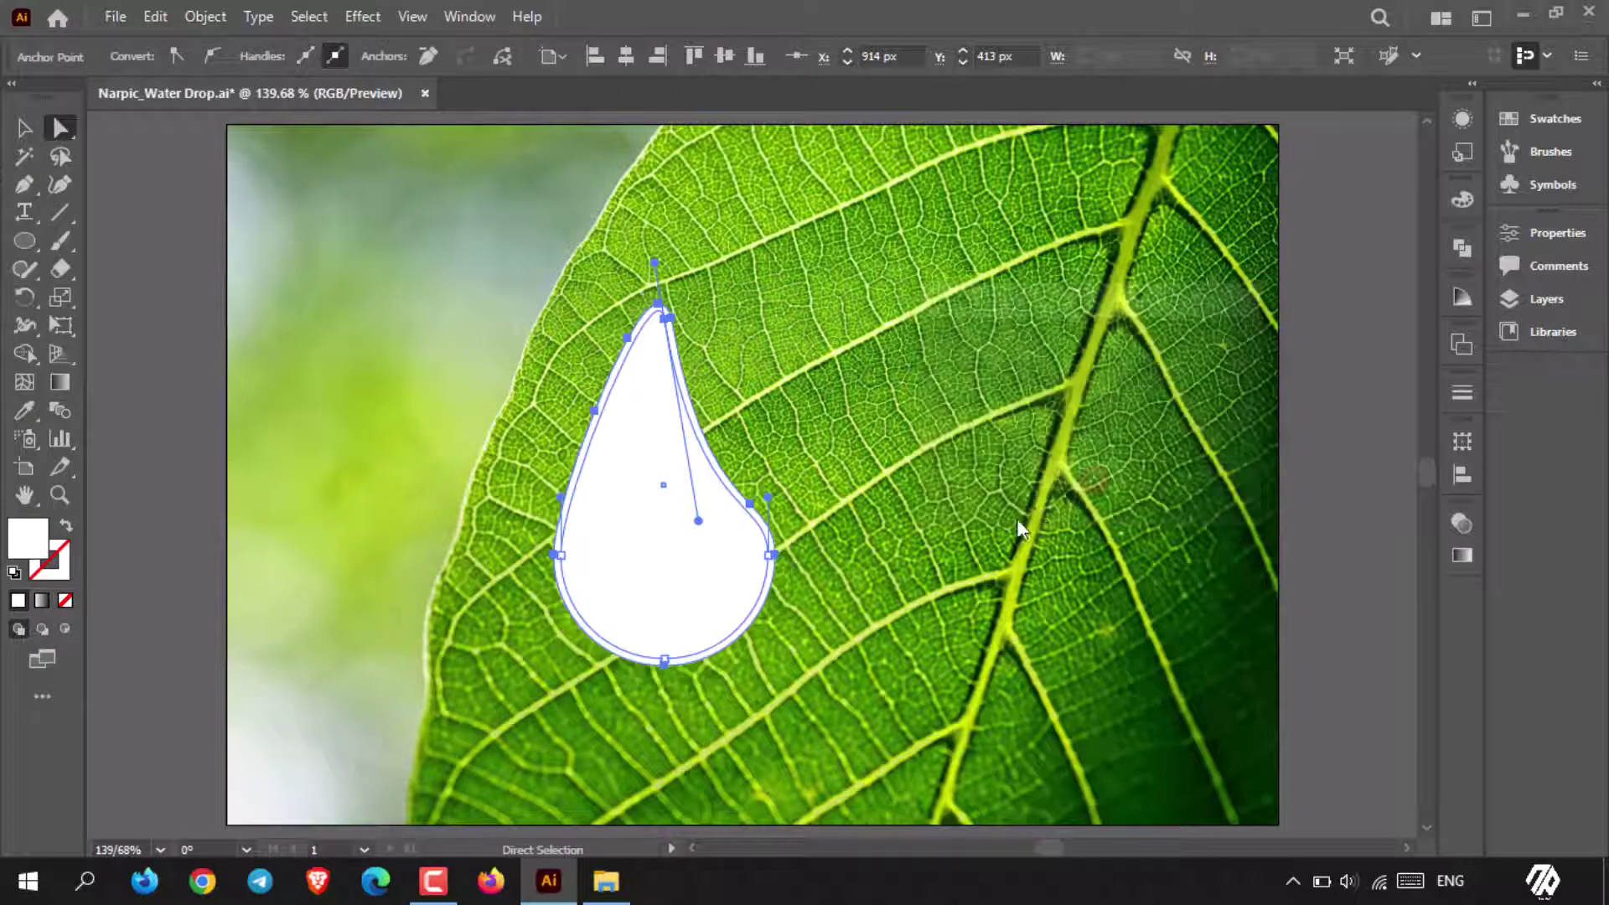
{"action": "left_click", "coordinate": [1017, 519]}
{"action": "left_click_drag", "start_coordinate": [668, 502], "coordinate": [903, 384]}
Step: Fill the outer drop with dark green sampled from the leaf's dark lower-right area and set its opacity to 88%
{"action": "left_click", "coordinate": [654, 496]}
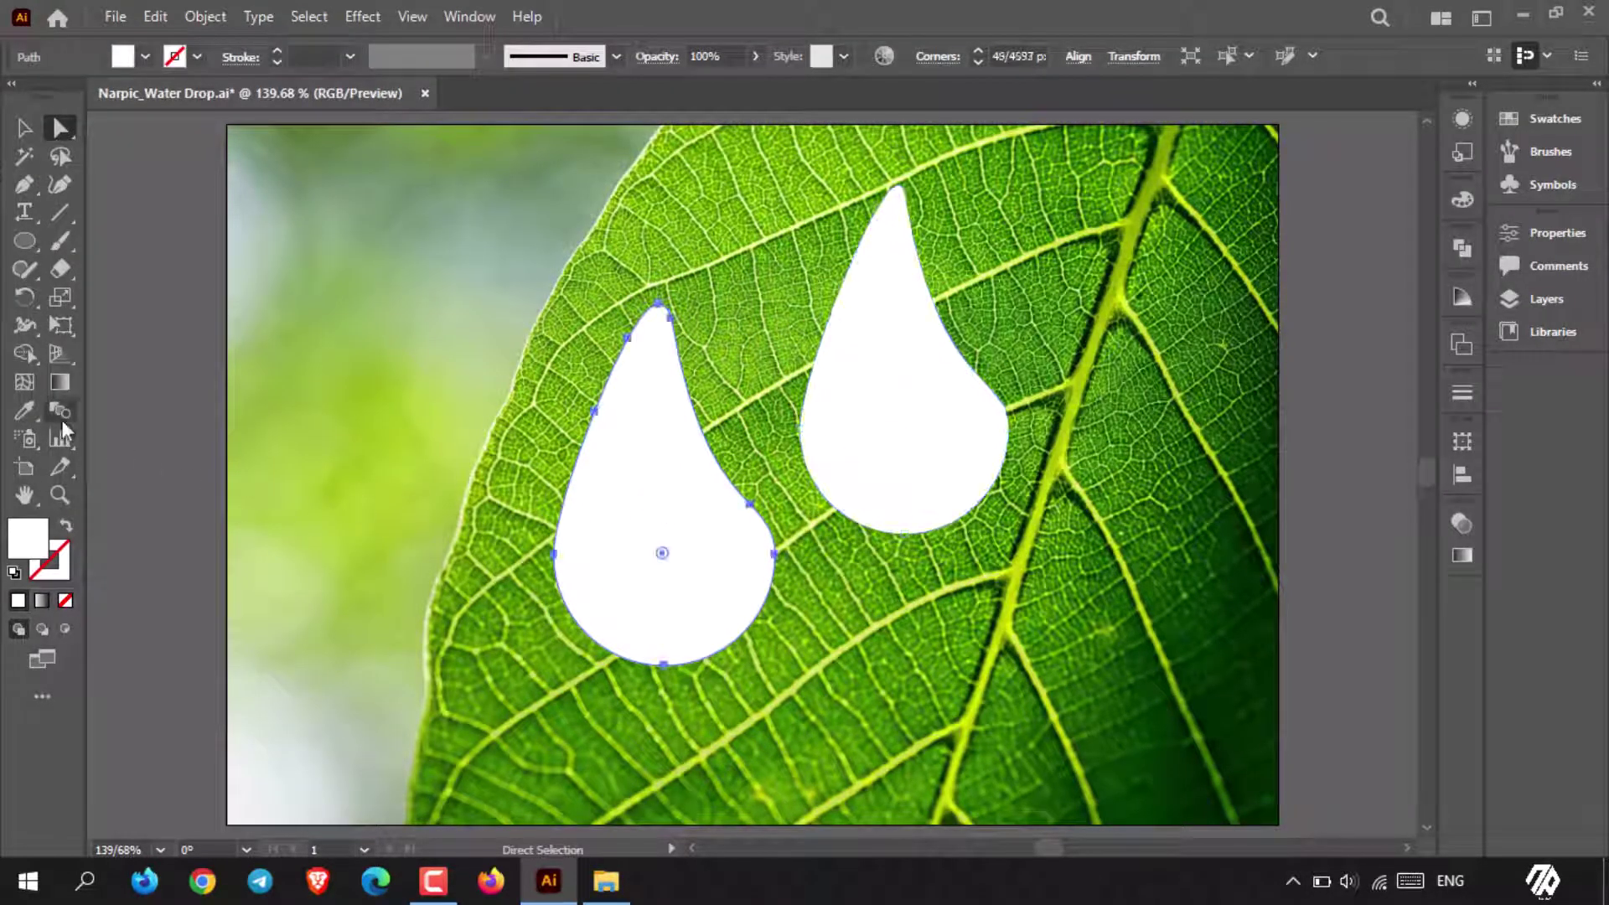
{"action": "left_click", "coordinate": [32, 409]}
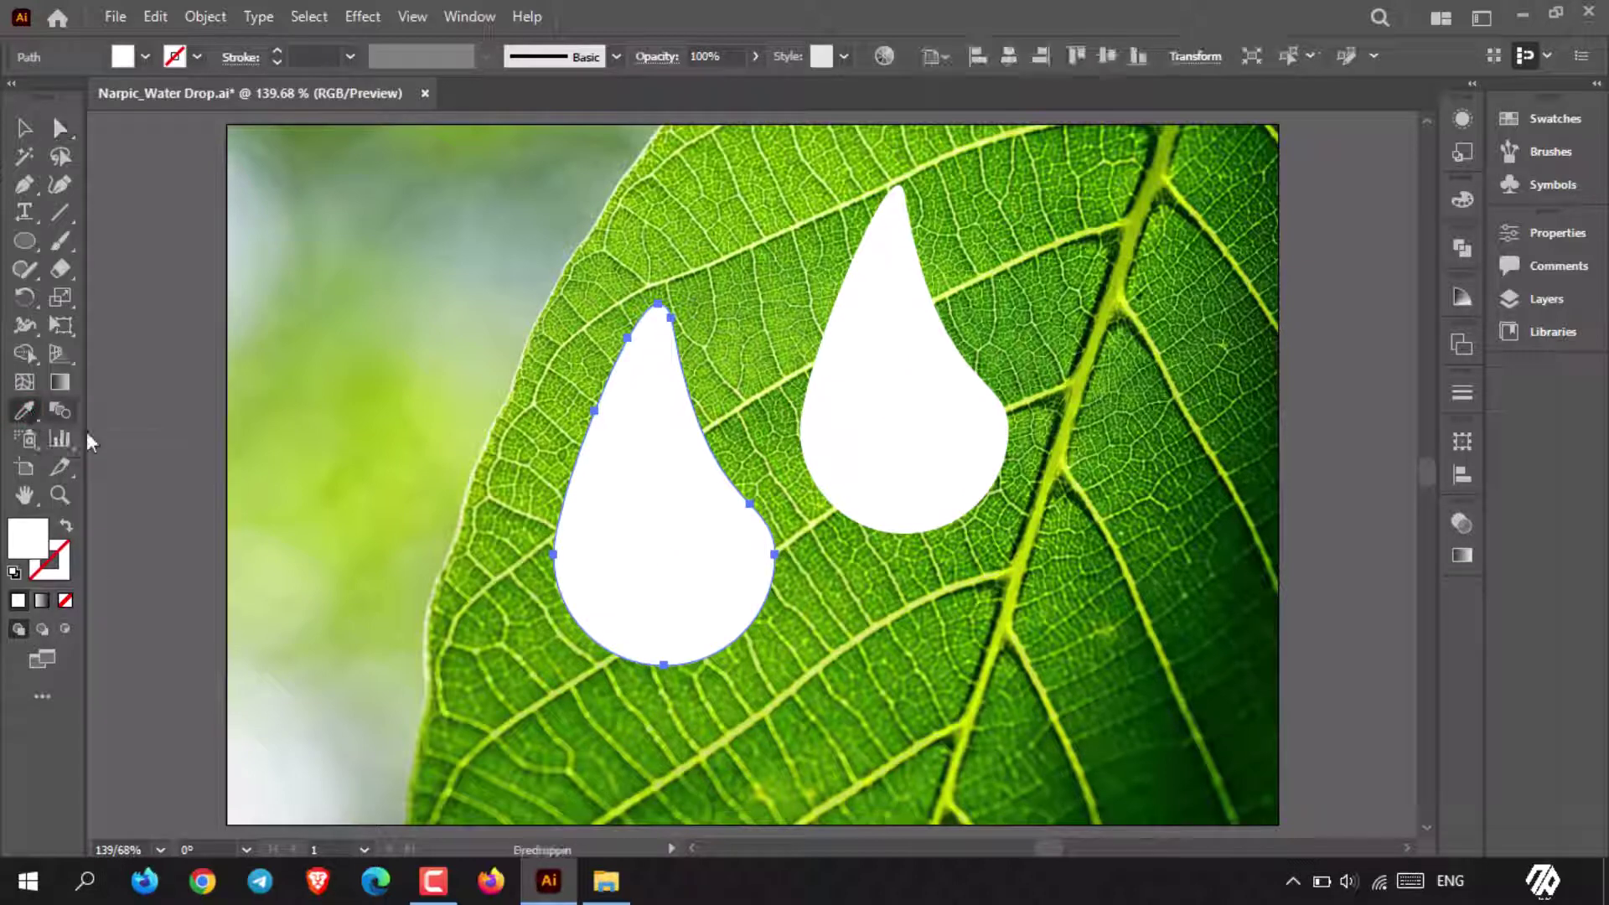
{"action": "left_click", "coordinate": [1239, 739]}
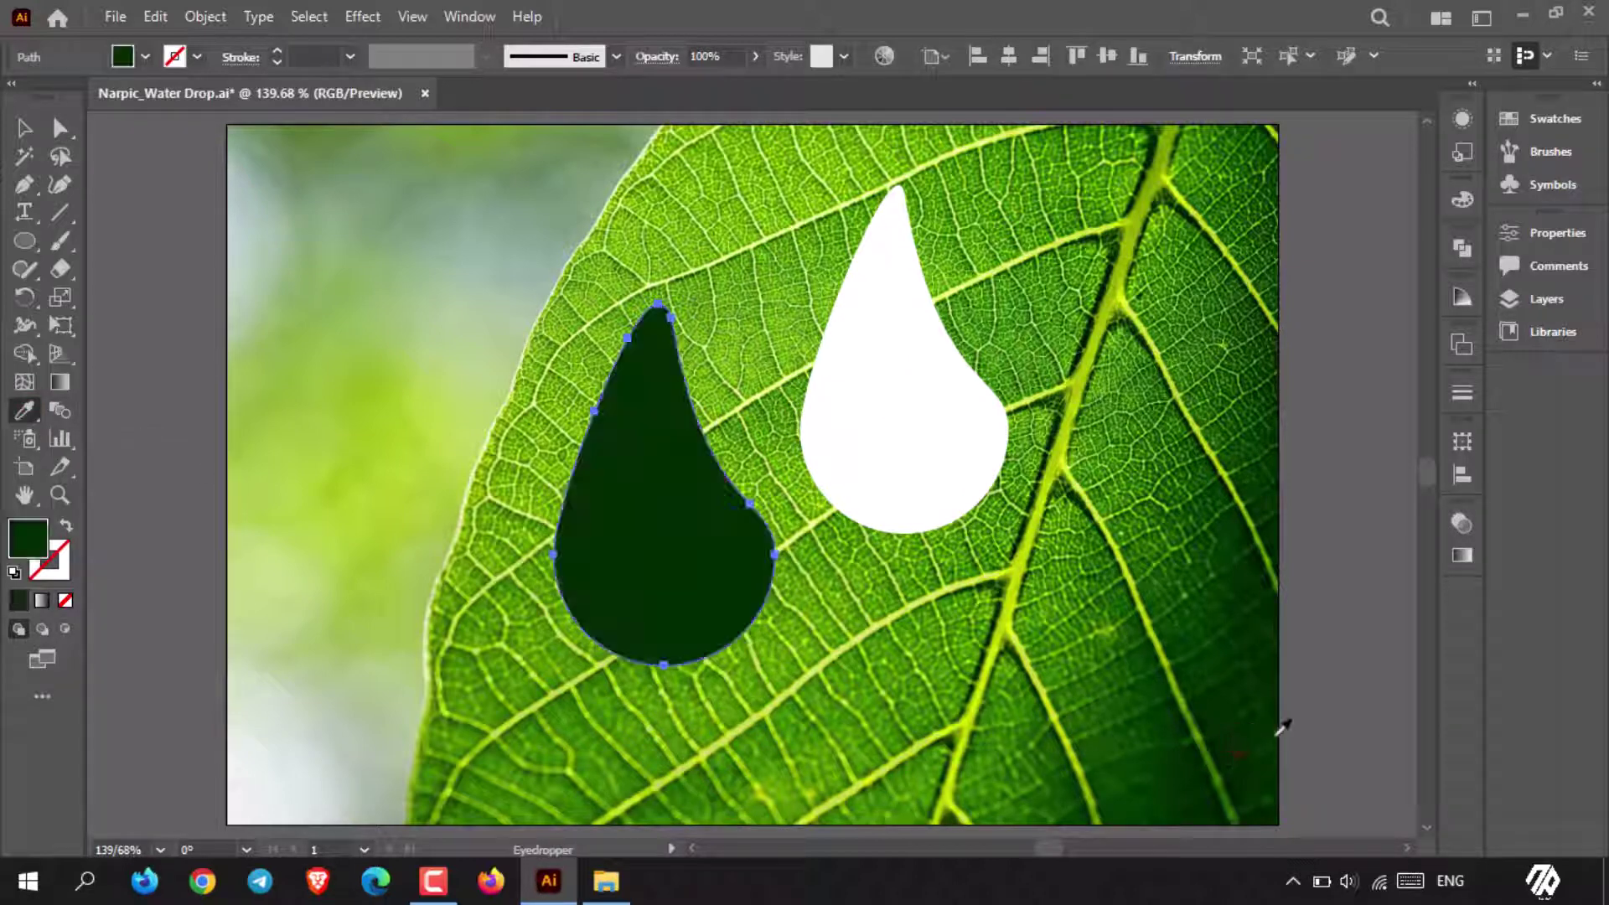
{"action": "left_click", "coordinate": [1460, 521]}
{"action": "left_click", "coordinate": [1405, 547]}
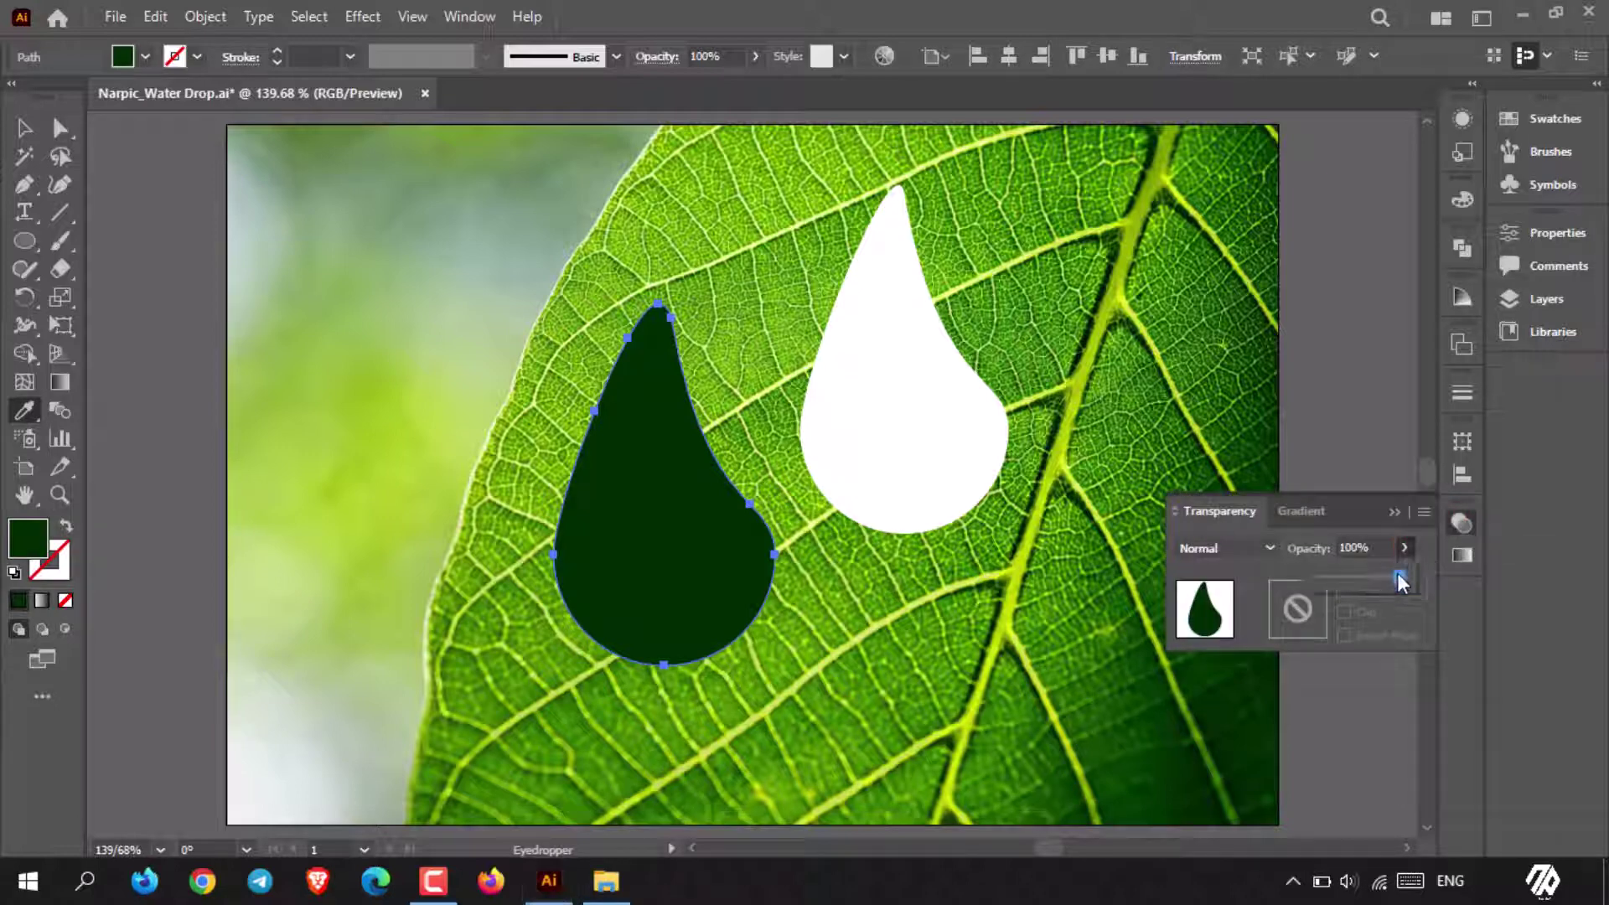
{"action": "left_click_drag", "start_coordinate": [1386, 575], "coordinate": [1374, 574]}
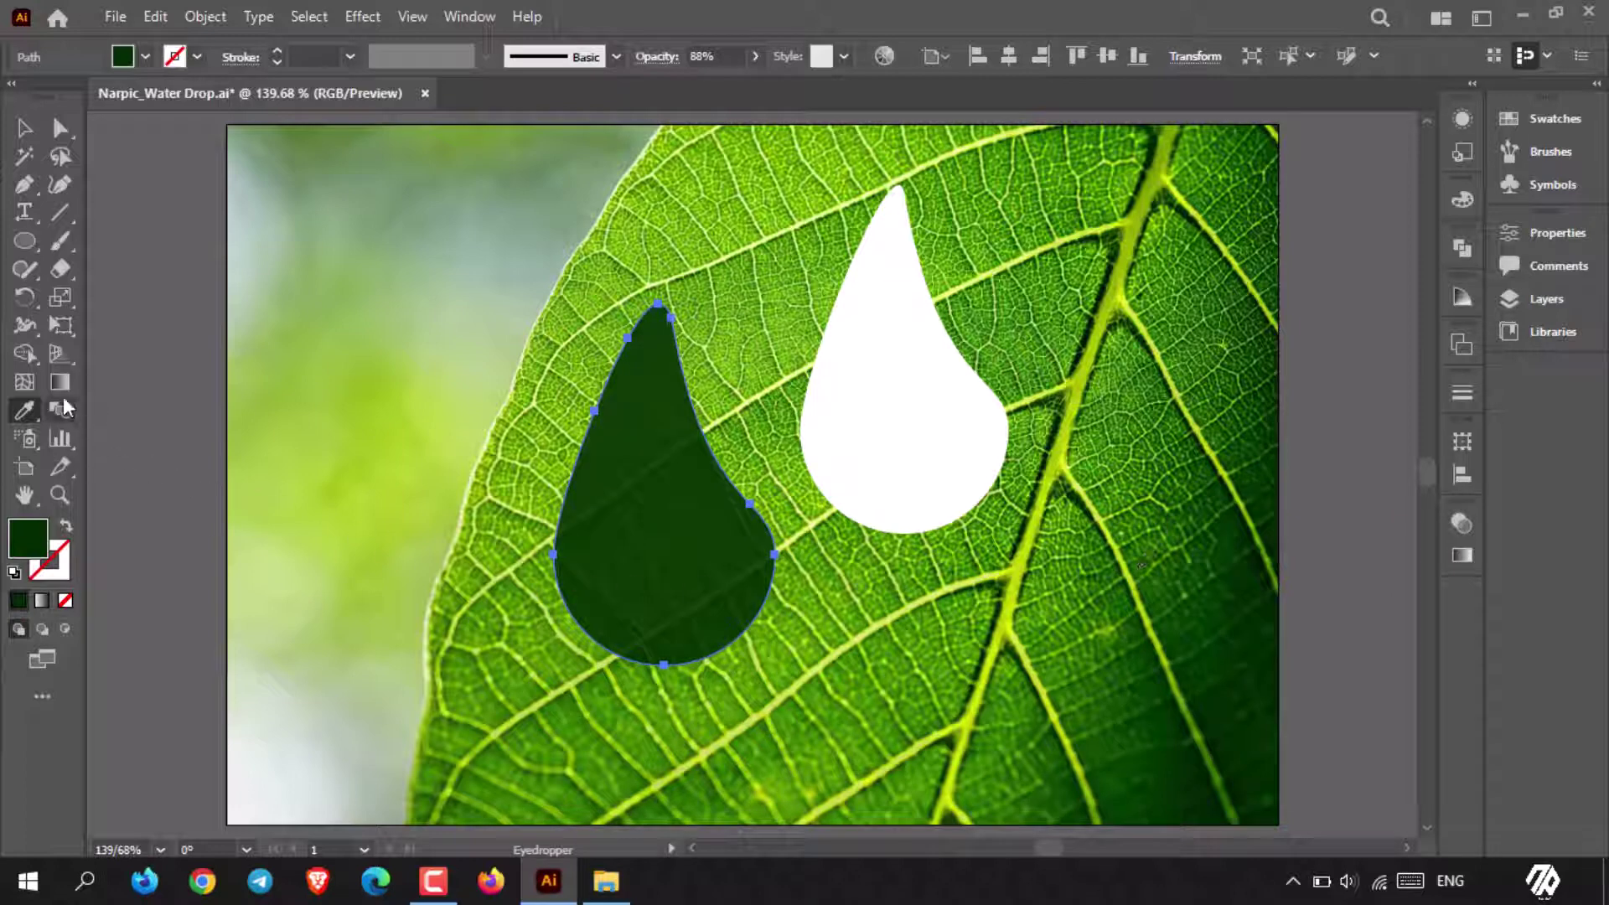
Step: Add two mesh points to the dark green drop, one at its lower left and one at its middle right
{"action": "left_click", "coordinate": [25, 383]}
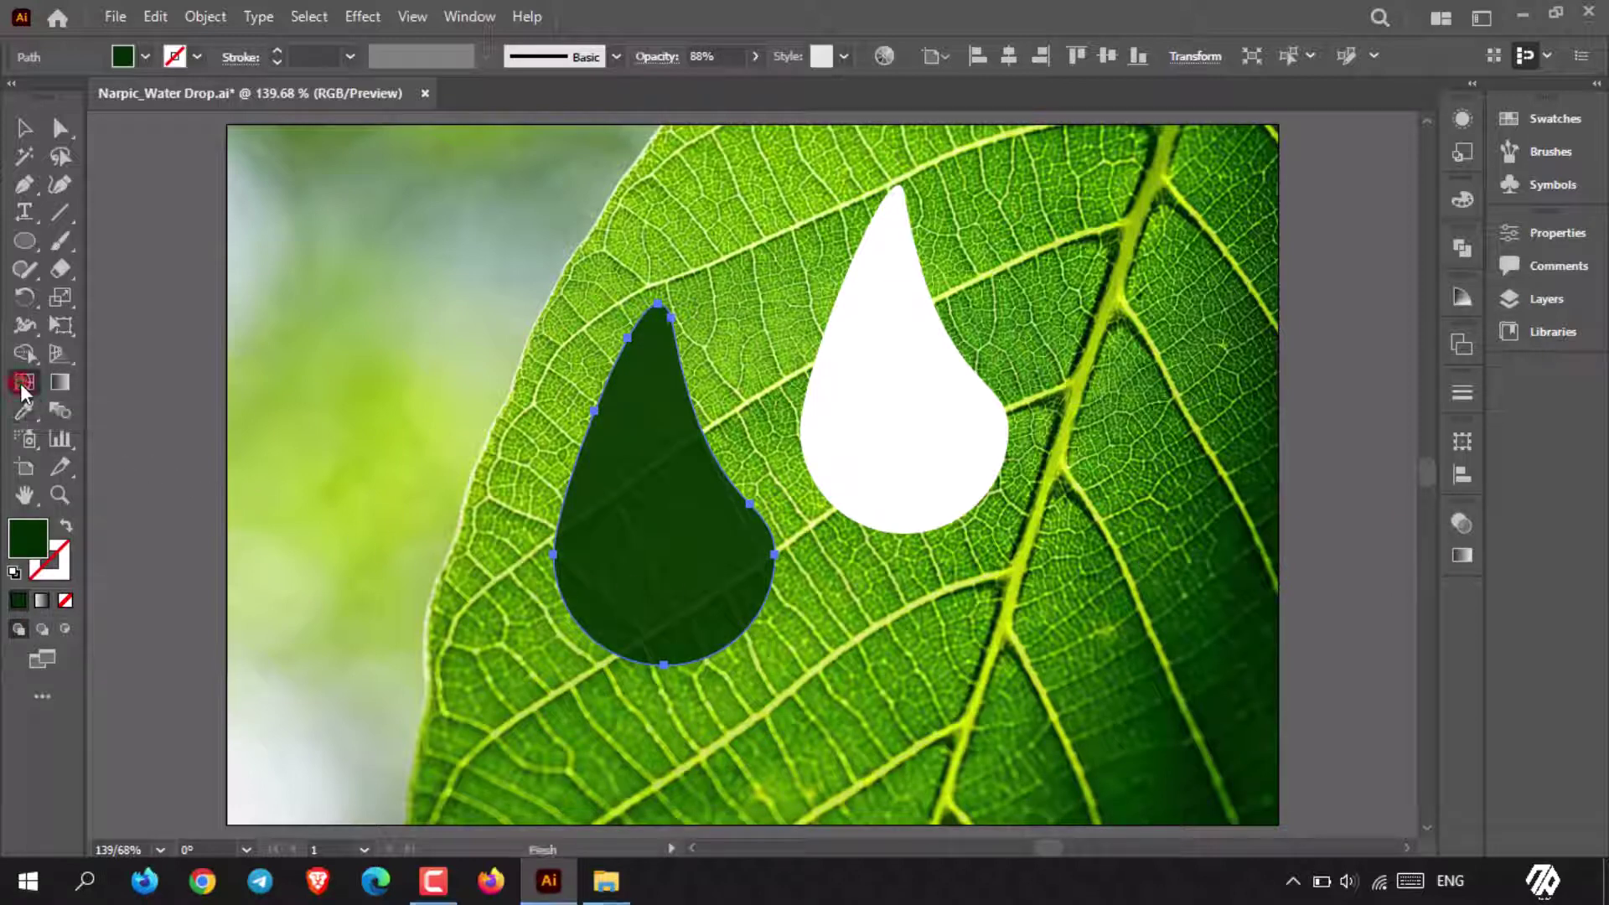
{"action": "left_click", "coordinate": [612, 604]}
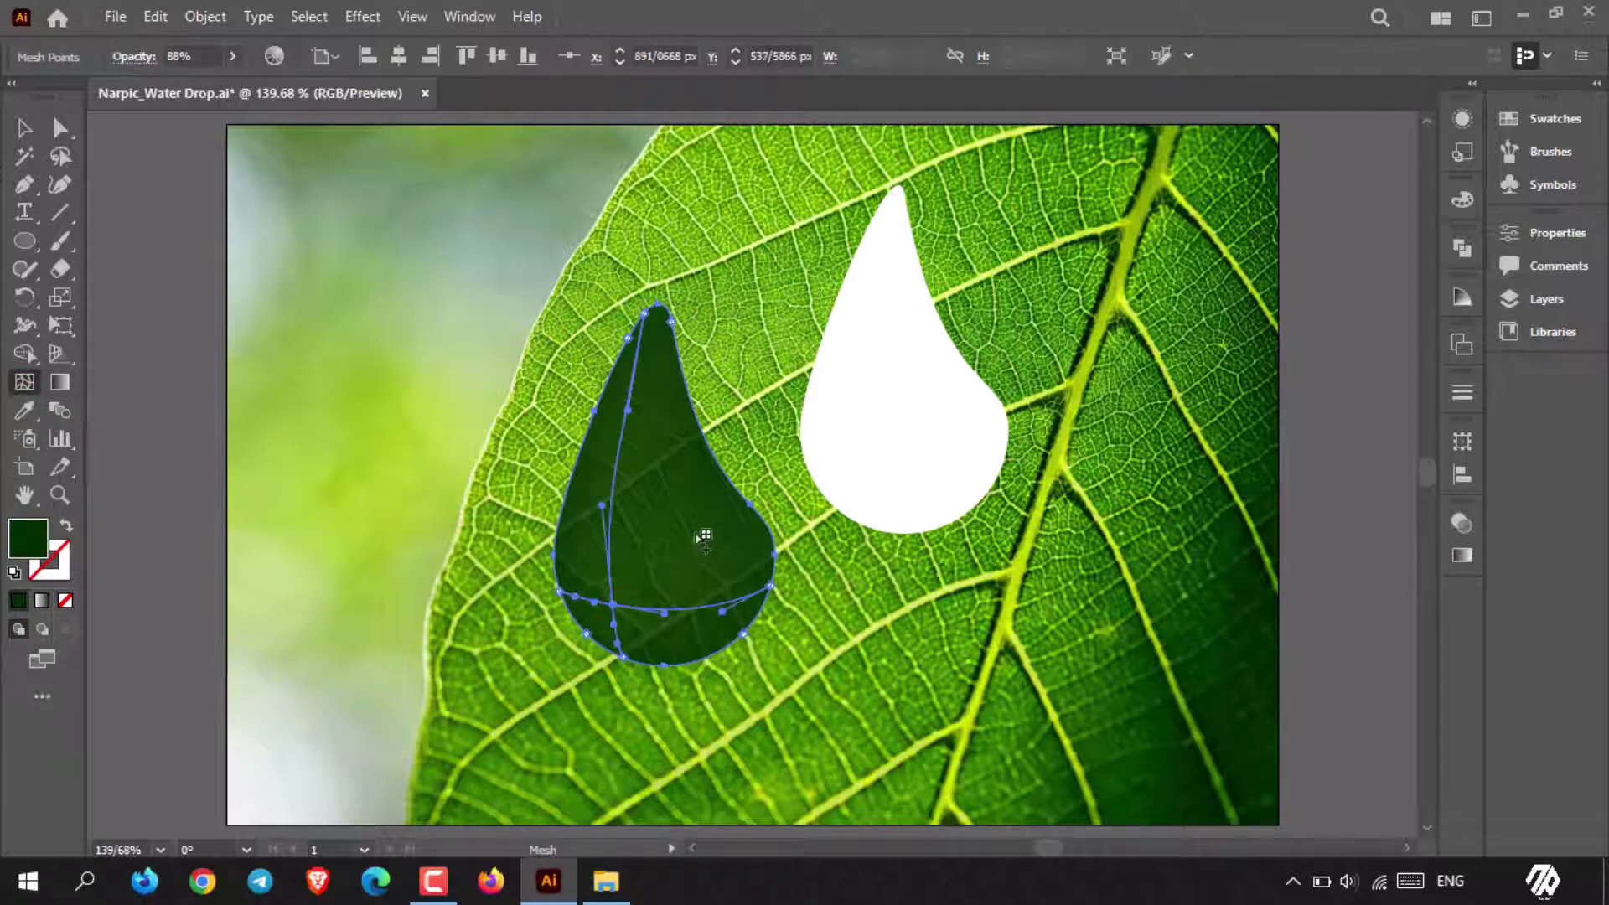
{"action": "left_click", "coordinate": [708, 516]}
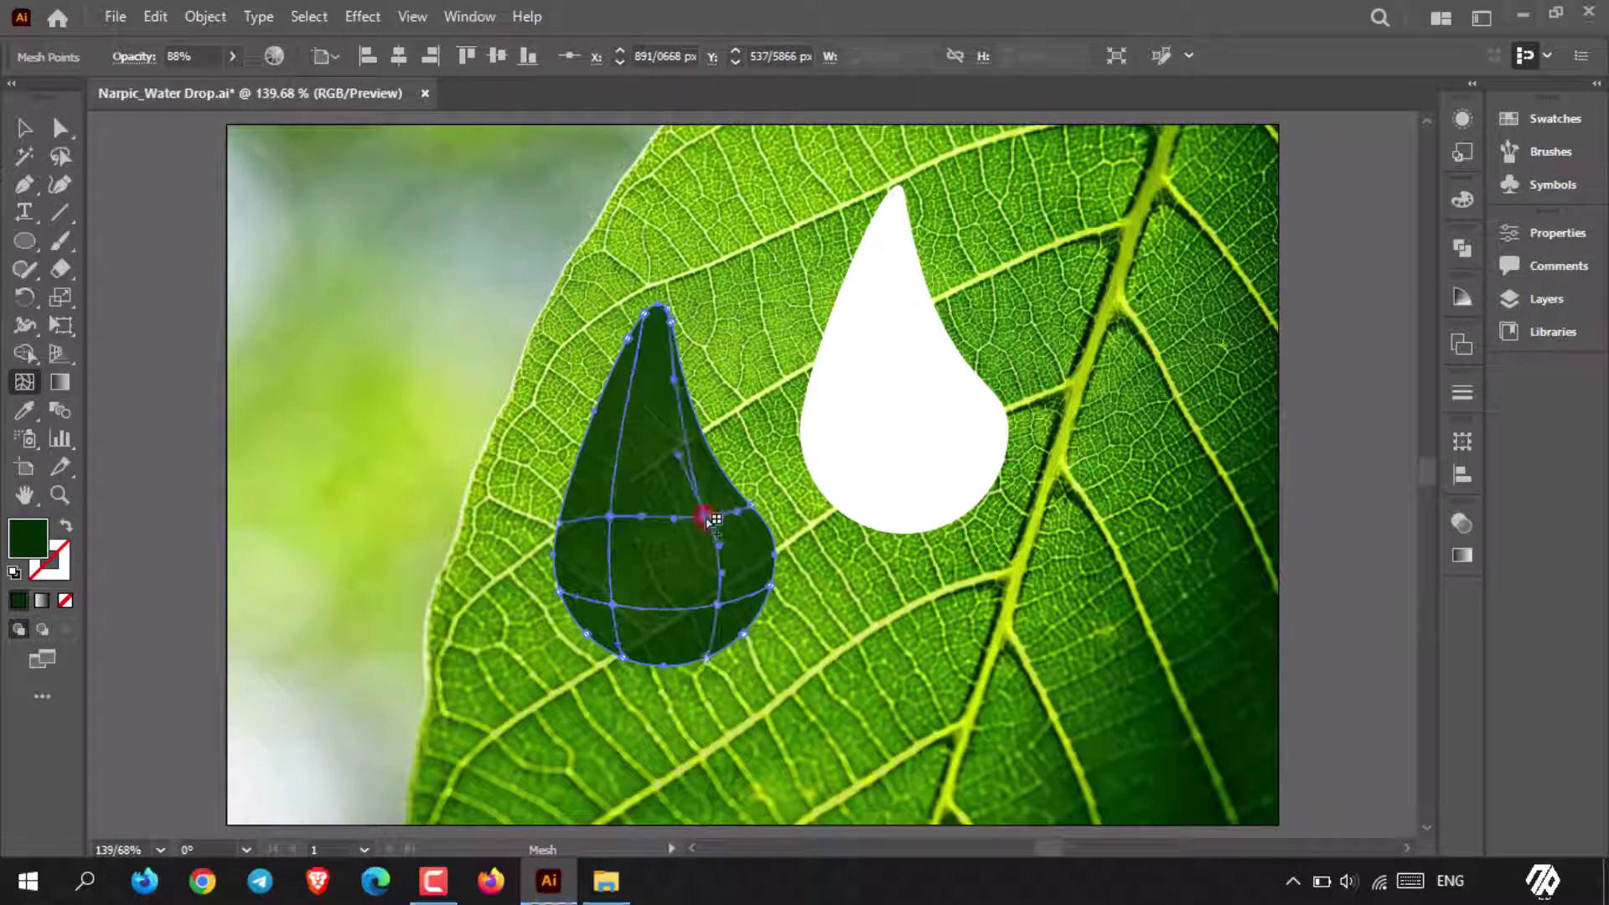
Step: Set the opacity of the drop's two lower interior mesh points to 0%
{"action": "left_click", "coordinate": [613, 603]}
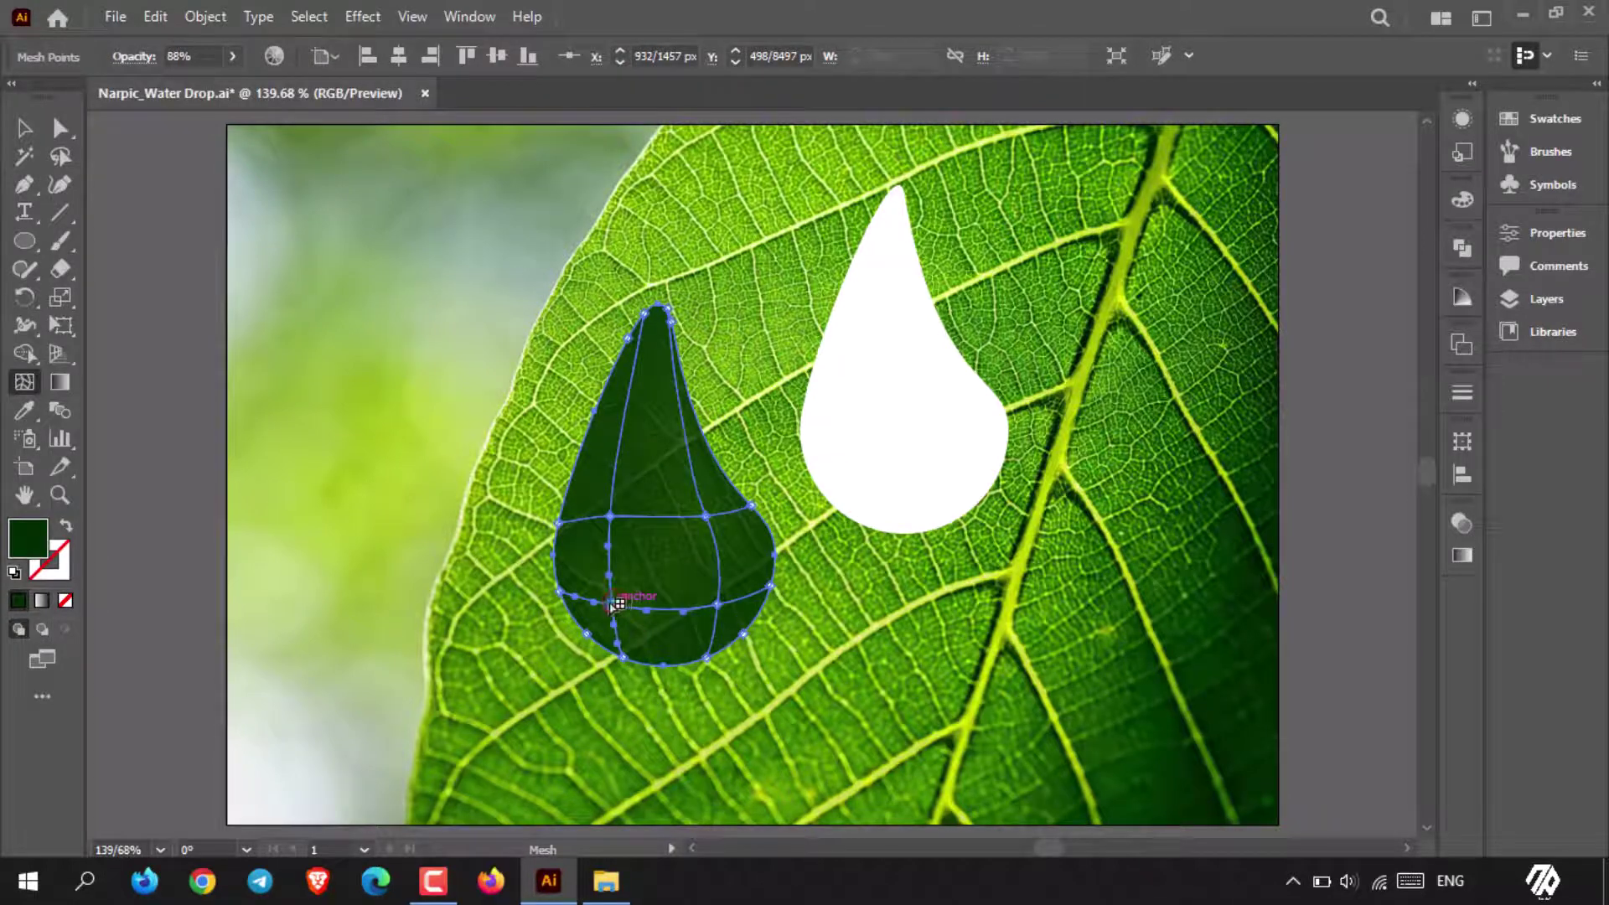
{"action": "left_click", "coordinate": [232, 56]}
{"action": "left_click_drag", "start_coordinate": [213, 88], "coordinate": [88, 94]}
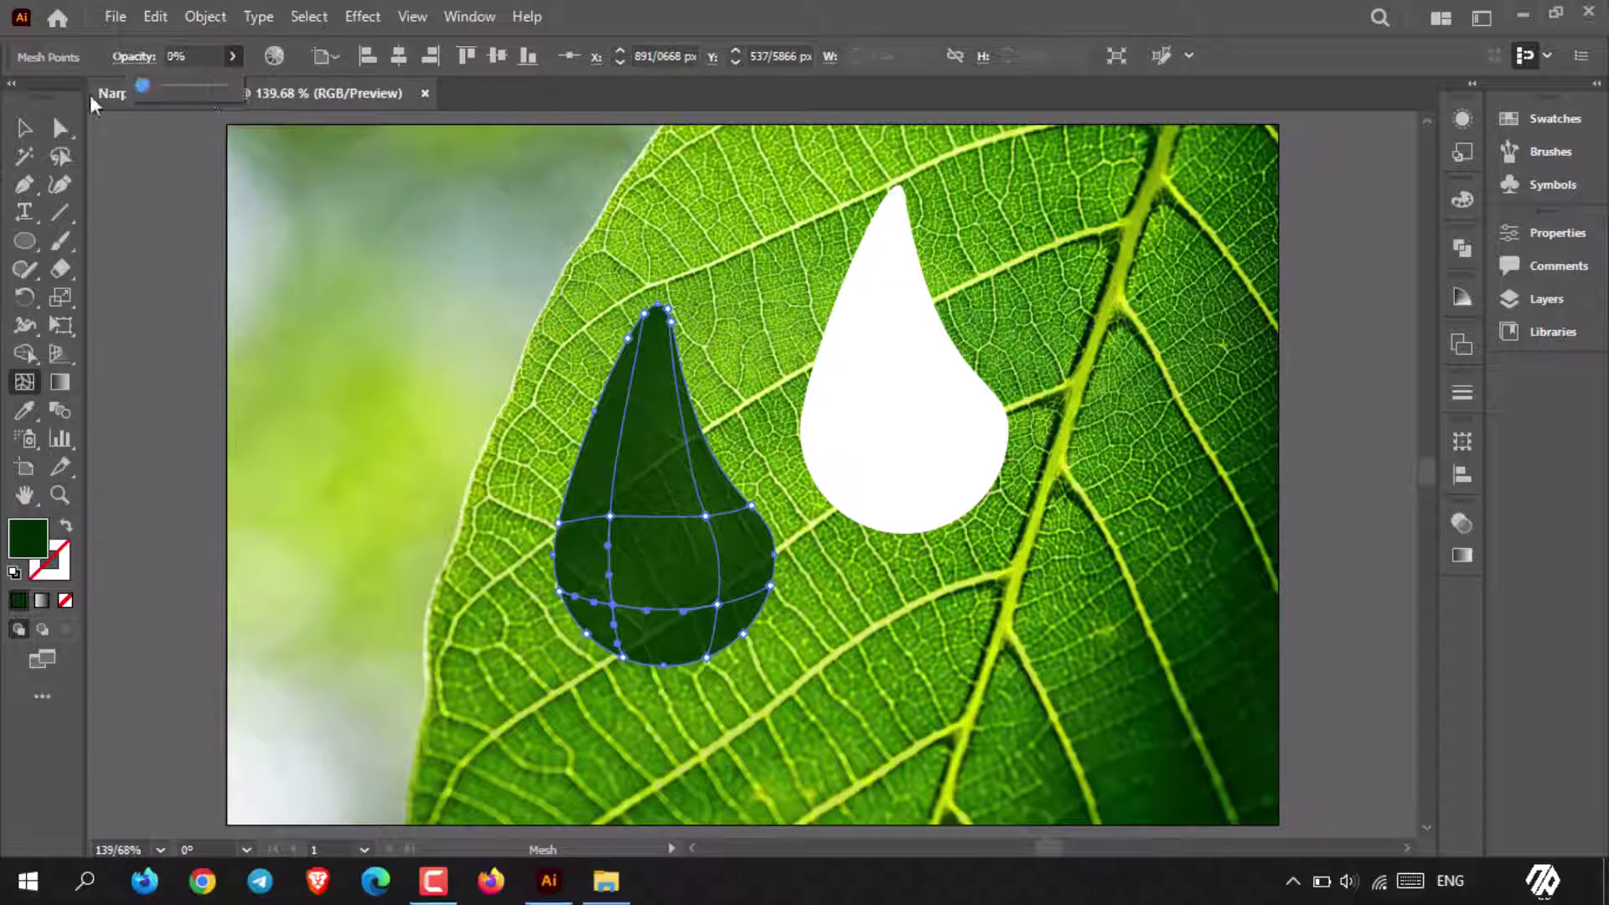
{"action": "left_click", "coordinate": [718, 604]}
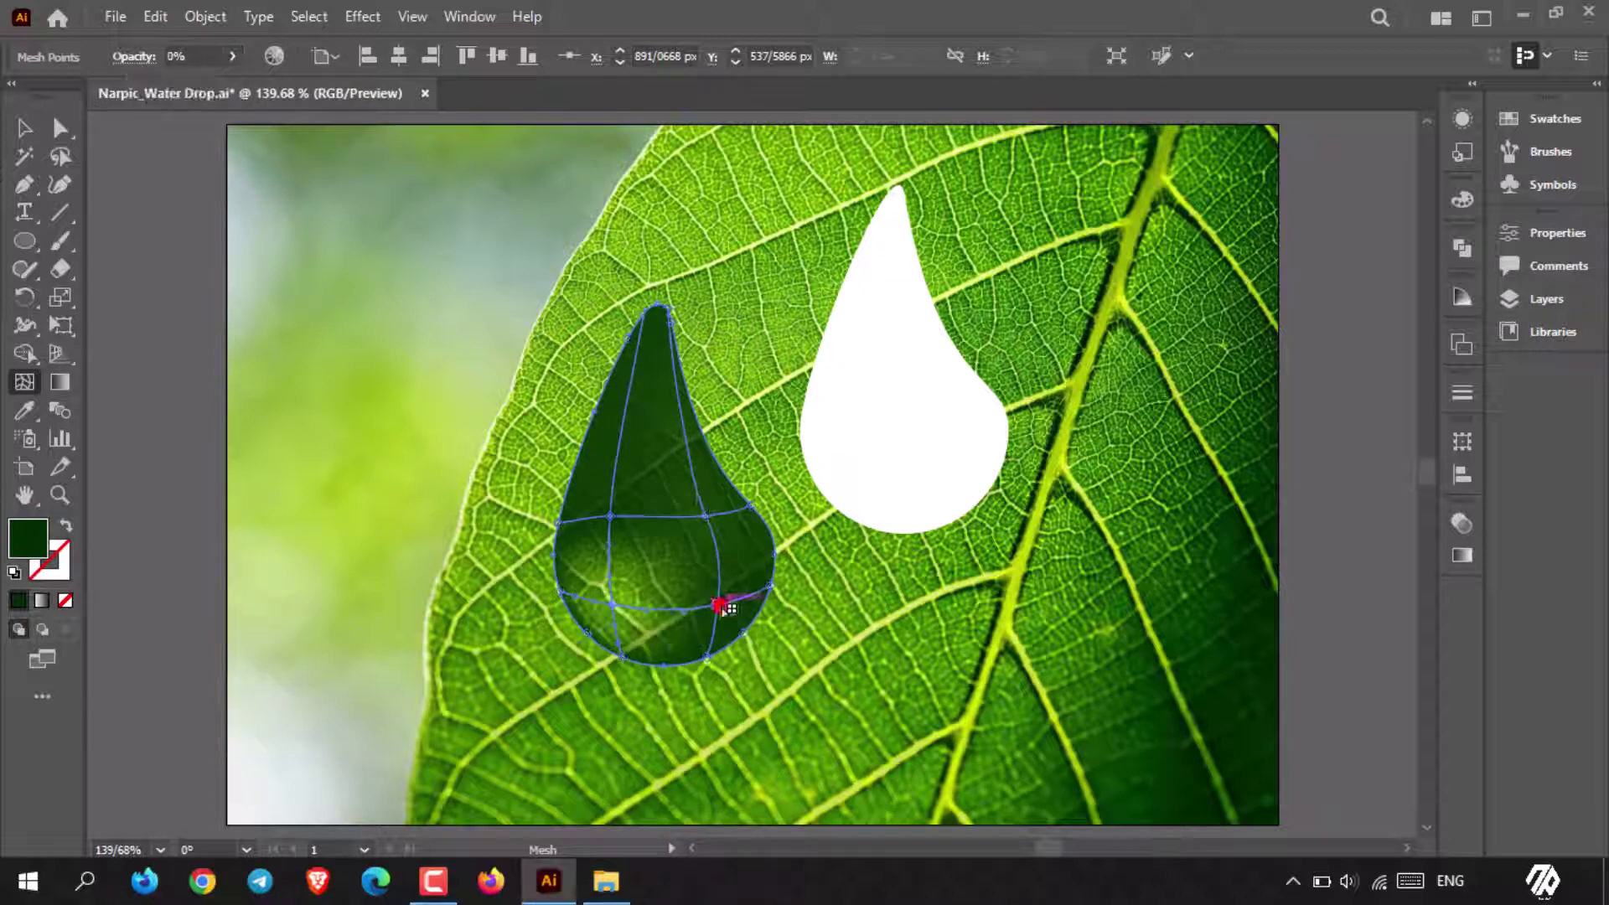
{"action": "left_click", "coordinate": [233, 56]}
{"action": "left_click_drag", "start_coordinate": [238, 87], "coordinate": [95, 101]}
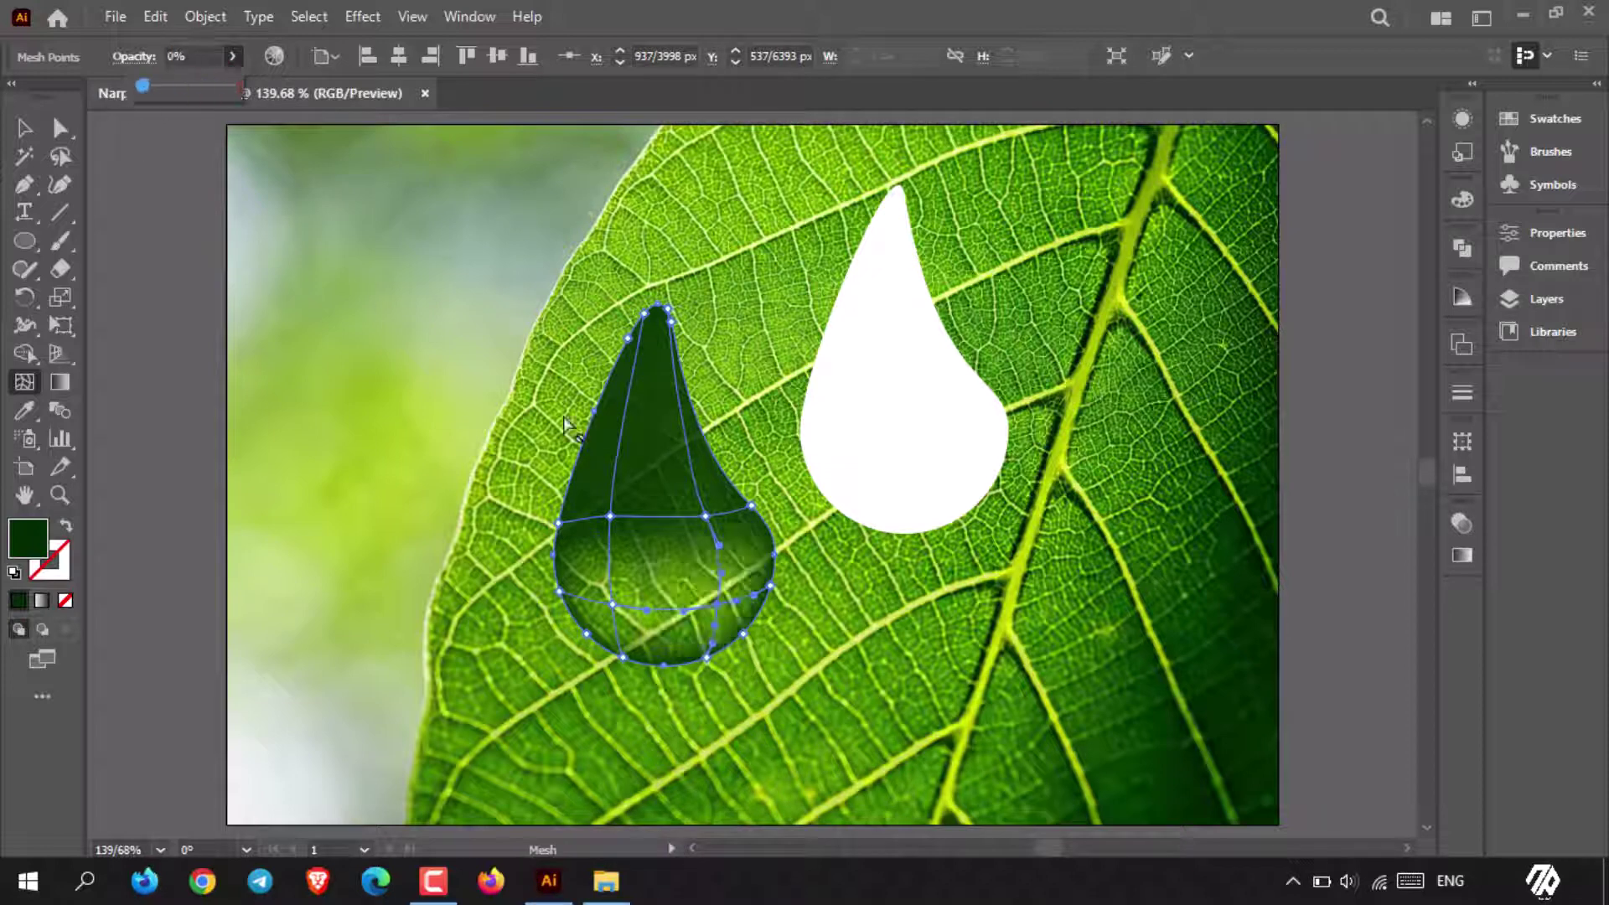
Step: Set the opacity of the drop's upper-right interior mesh point to 0%
{"action": "left_click", "coordinate": [708, 516]}
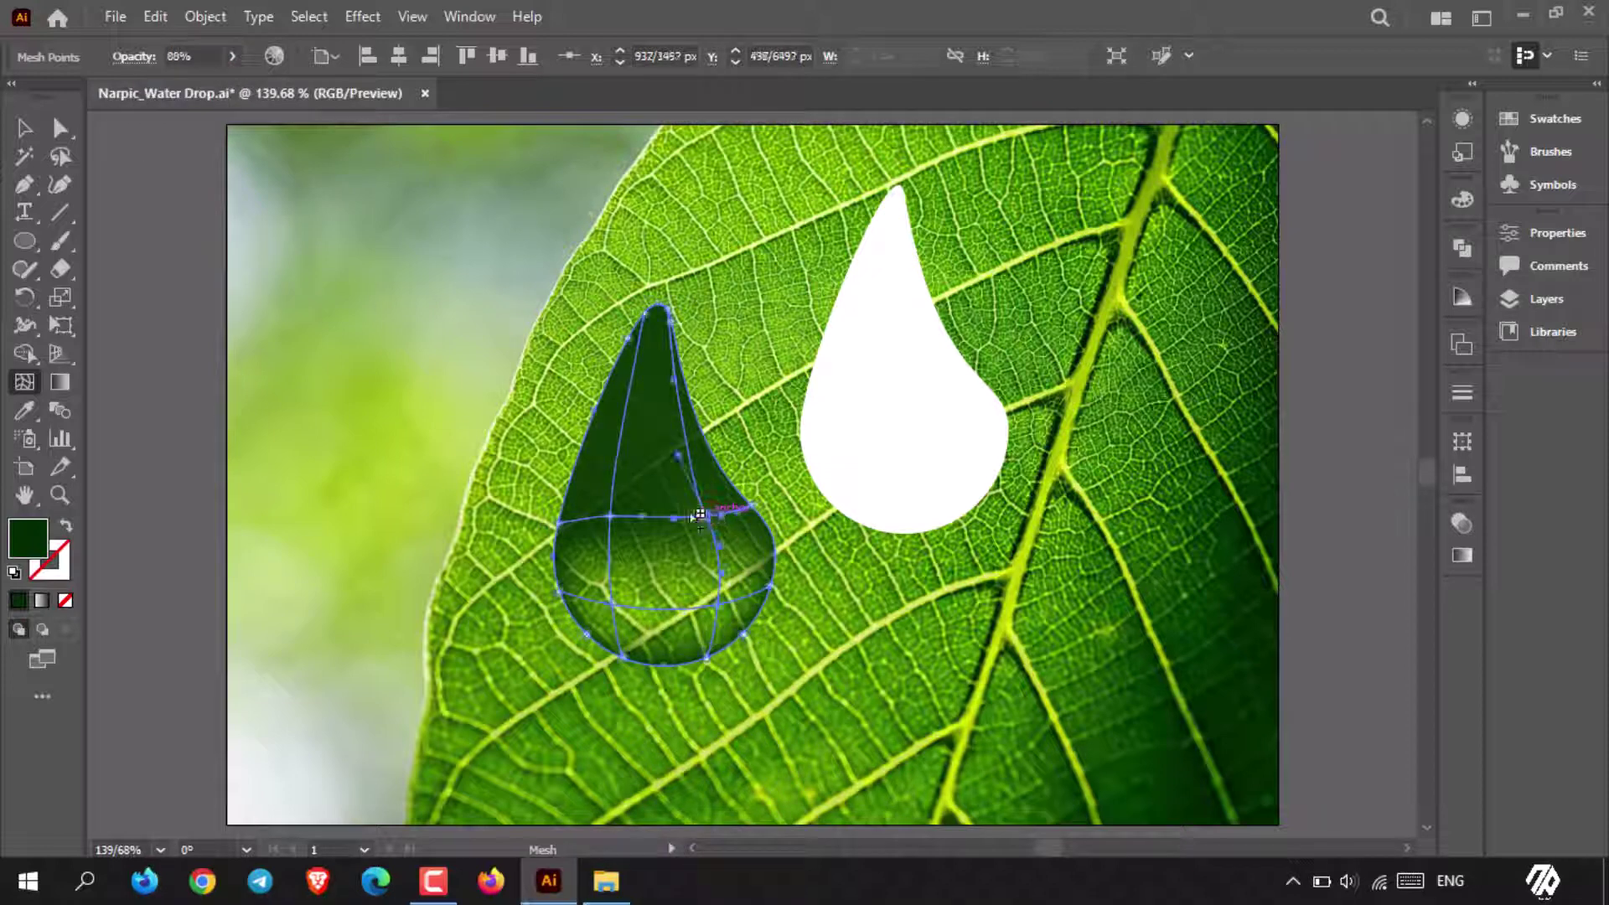
{"action": "left_click", "coordinate": [233, 57]}
{"action": "left_click", "coordinate": [220, 87]}
{"action": "left_click_drag", "start_coordinate": [221, 84], "coordinate": [124, 92]}
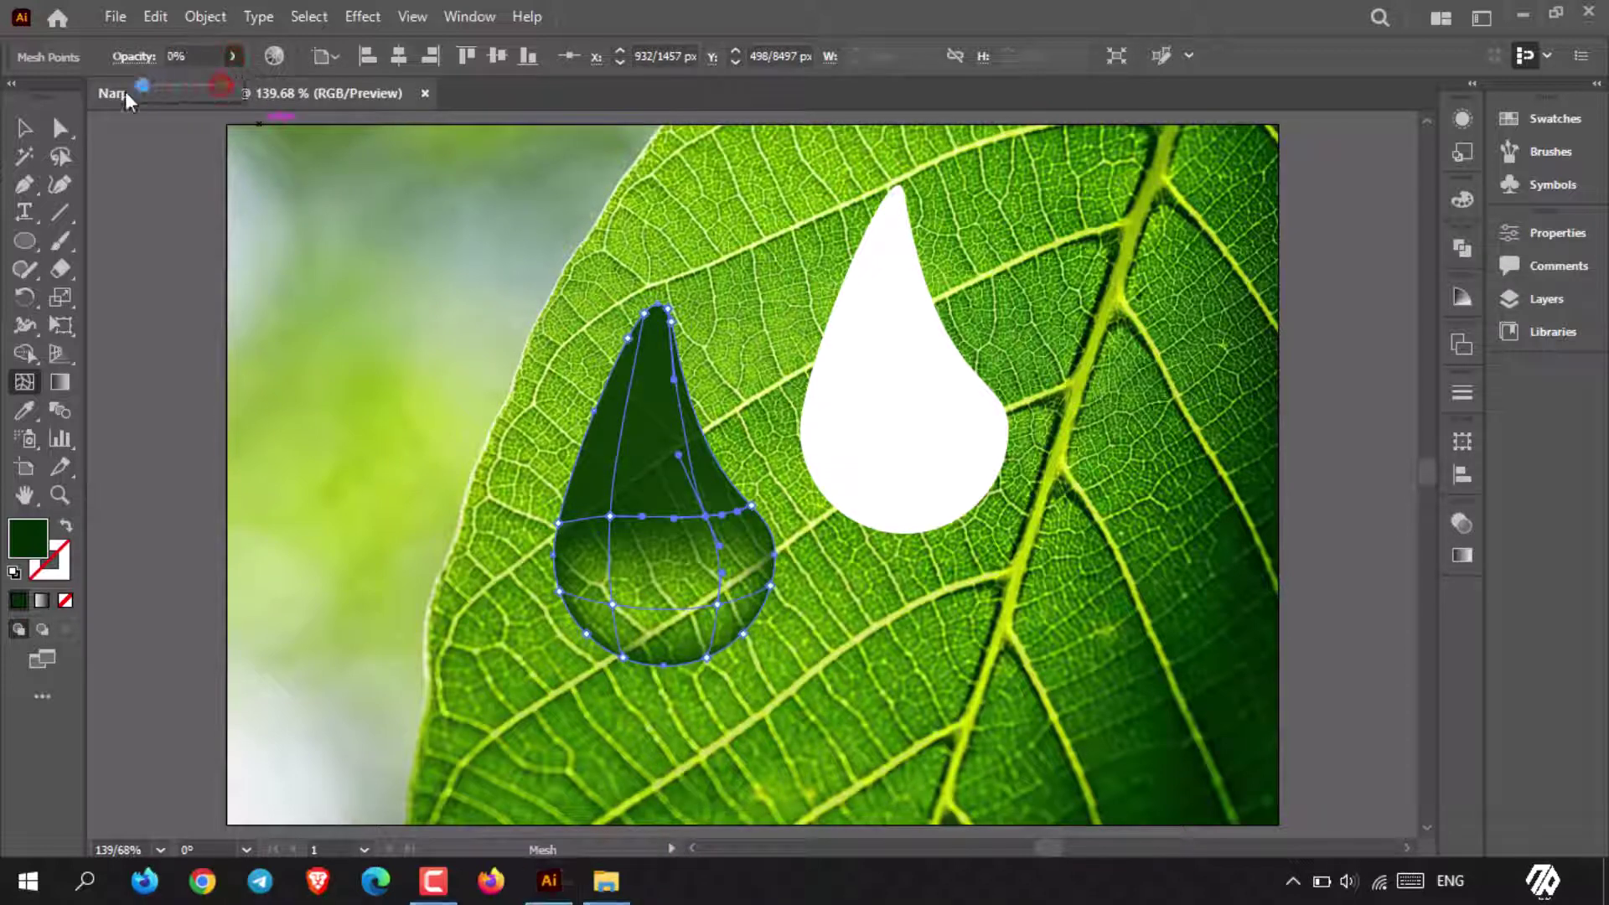
Step: Set the opacity of the drop's upper-left interior mesh point to 0% and deselect the drop
{"action": "left_click", "coordinate": [615, 518]}
{"action": "left_click", "coordinate": [233, 57]}
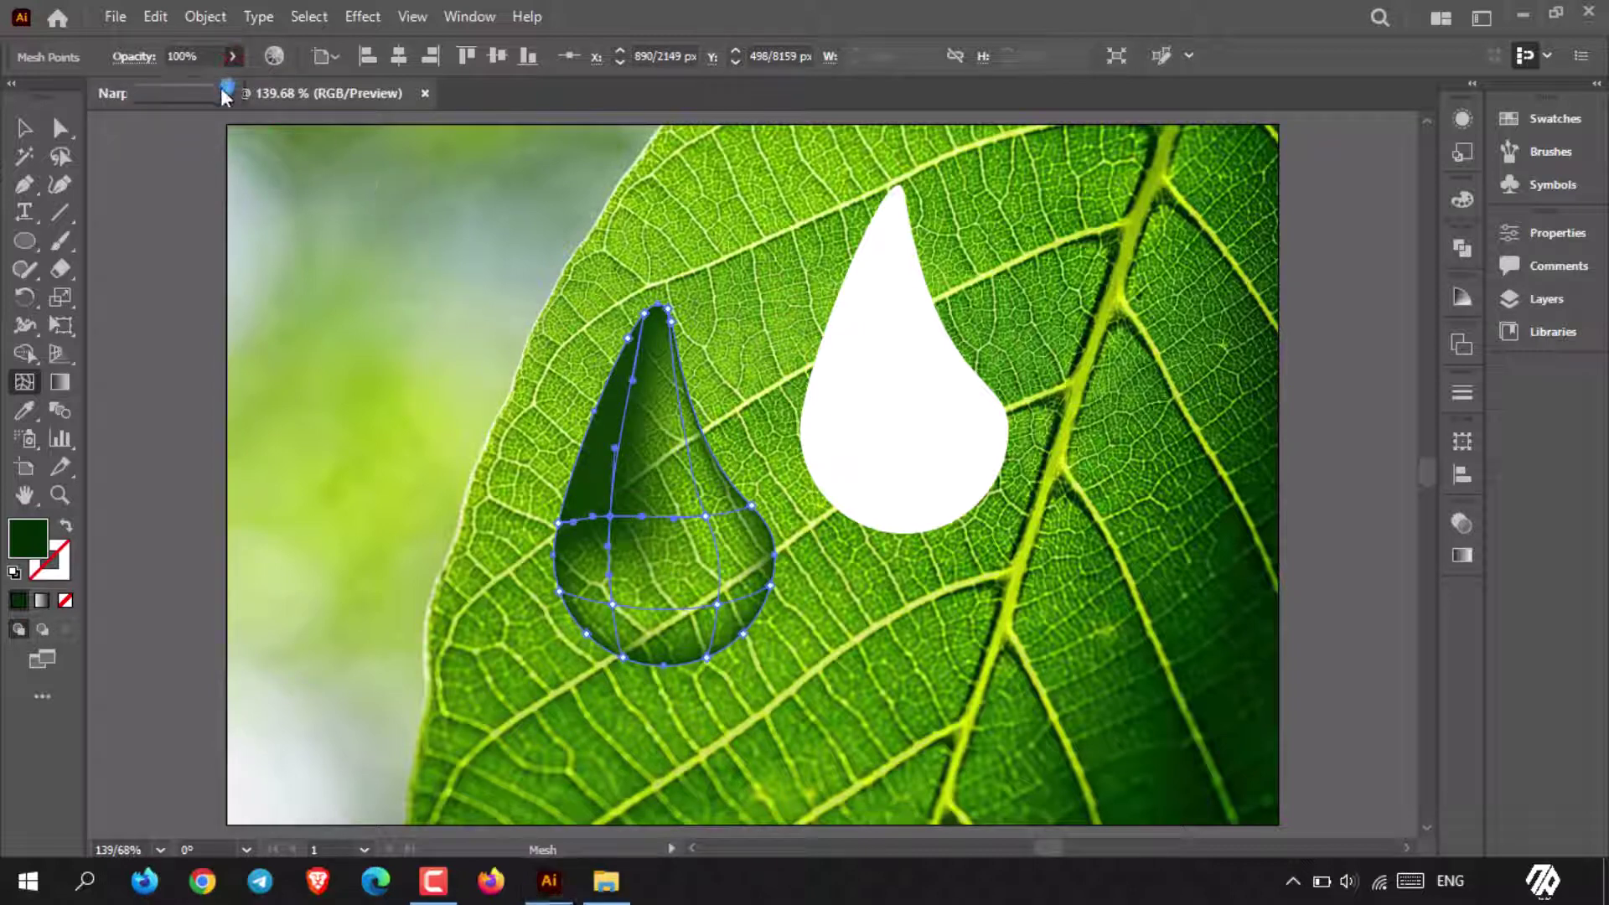
{"action": "left_click_drag", "start_coordinate": [219, 86], "coordinate": [47, 138]}
{"action": "left_click", "coordinate": [23, 130]}
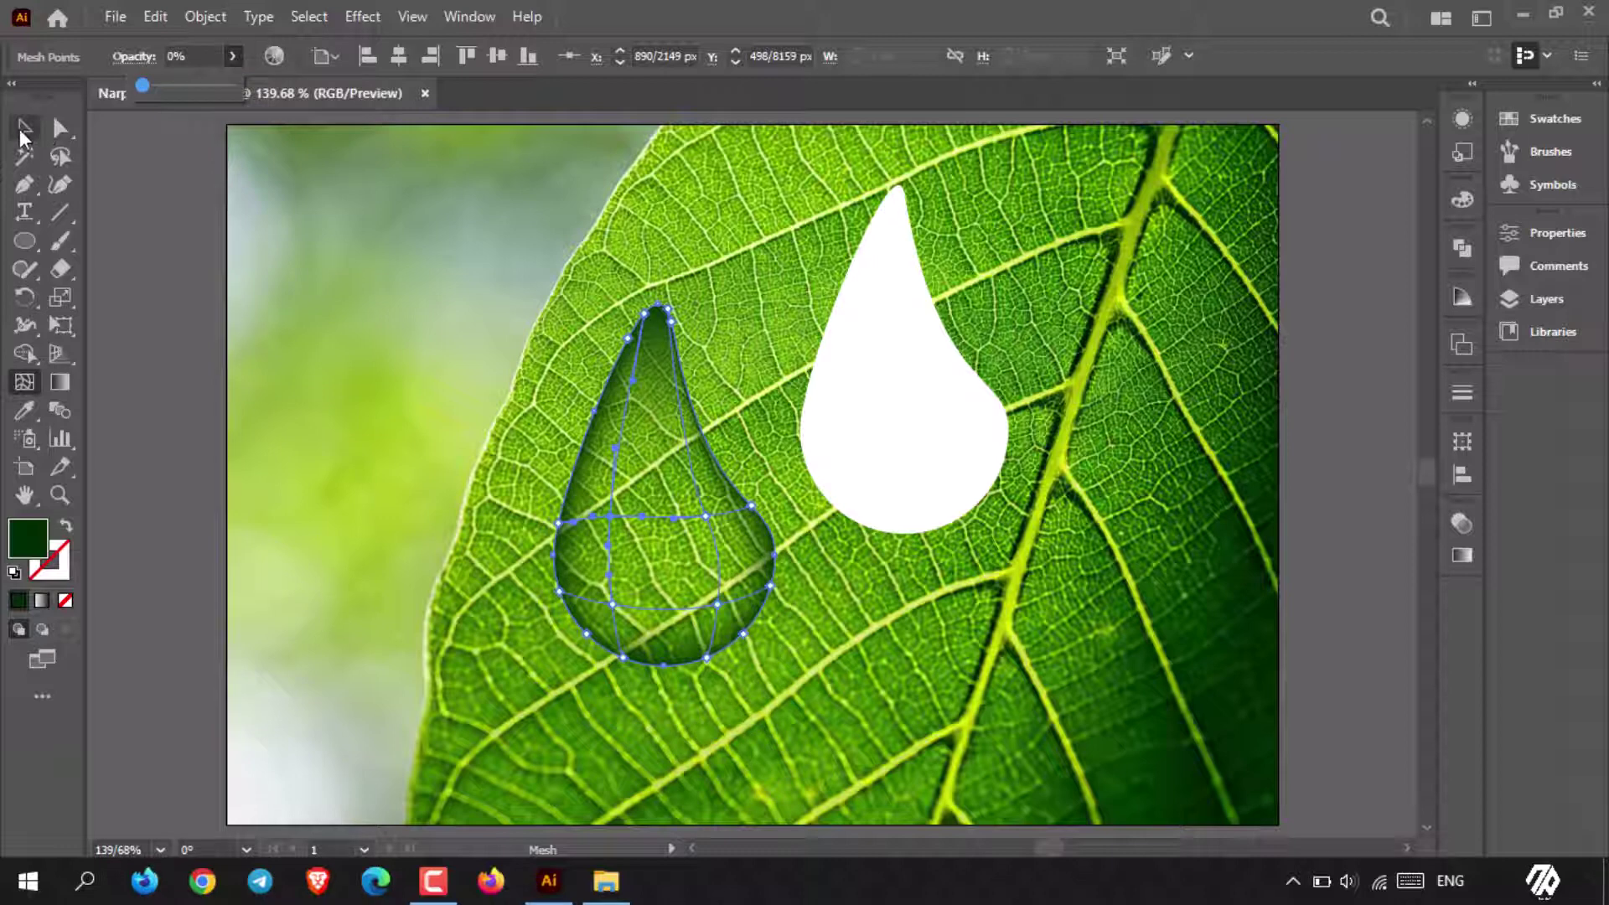
{"action": "left_click", "coordinate": [718, 242]}
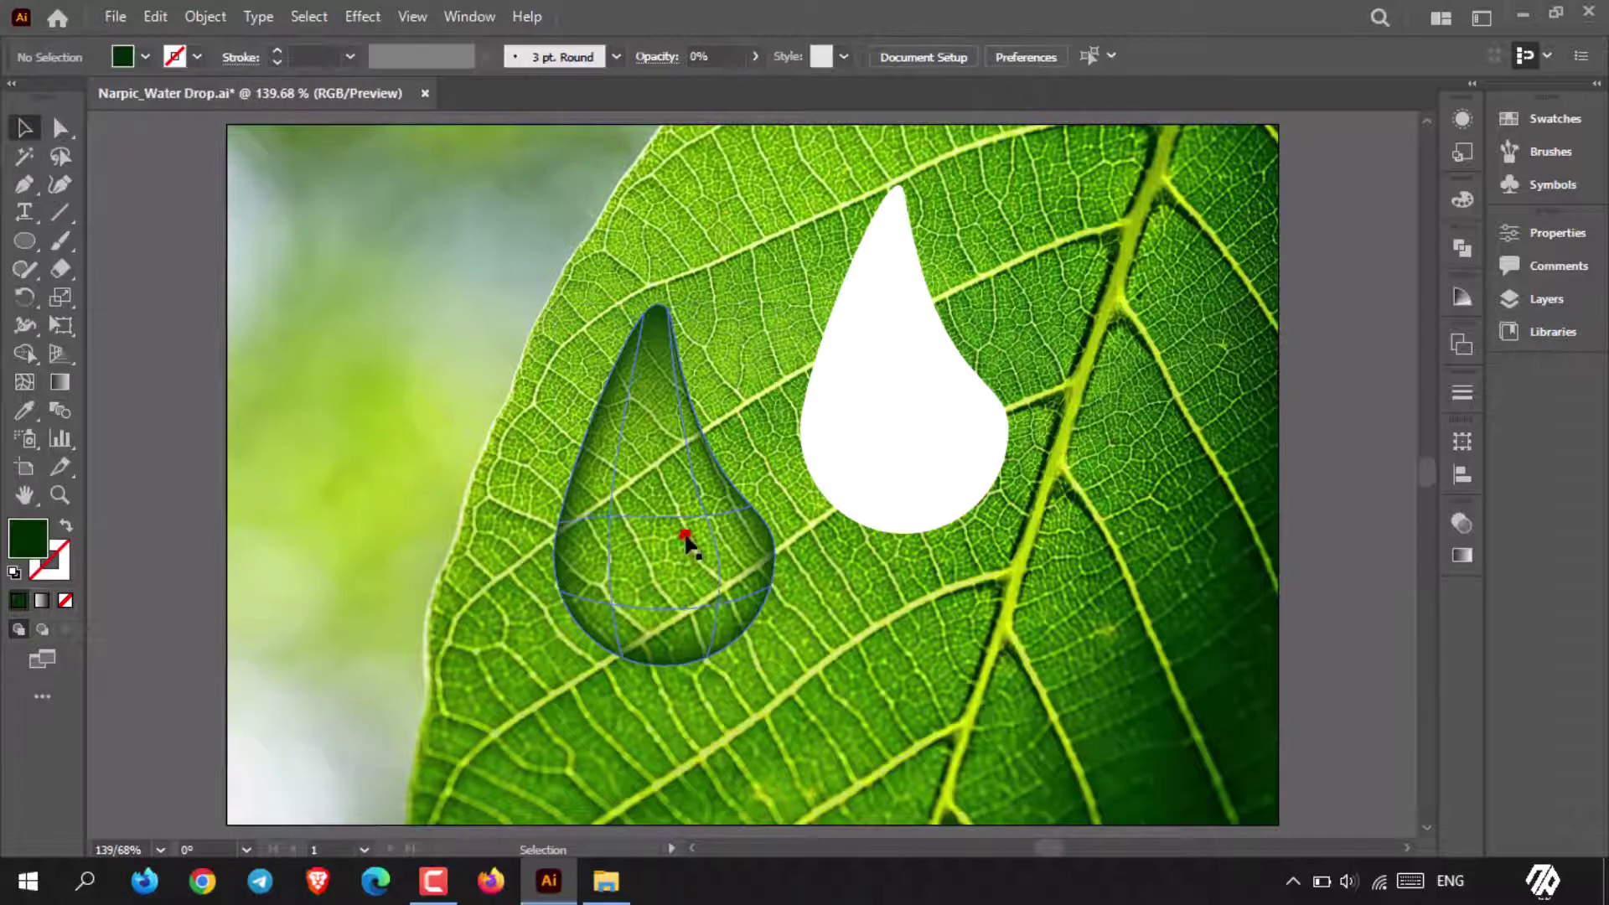
Step: Apply a Multiply drop shadow to the mesh drop with 75% opacity, 5 px X and Y offsets, 5 px blur and 100% darkness
{"action": "left_click", "coordinate": [685, 543]}
{"action": "left_click", "coordinate": [362, 16]}
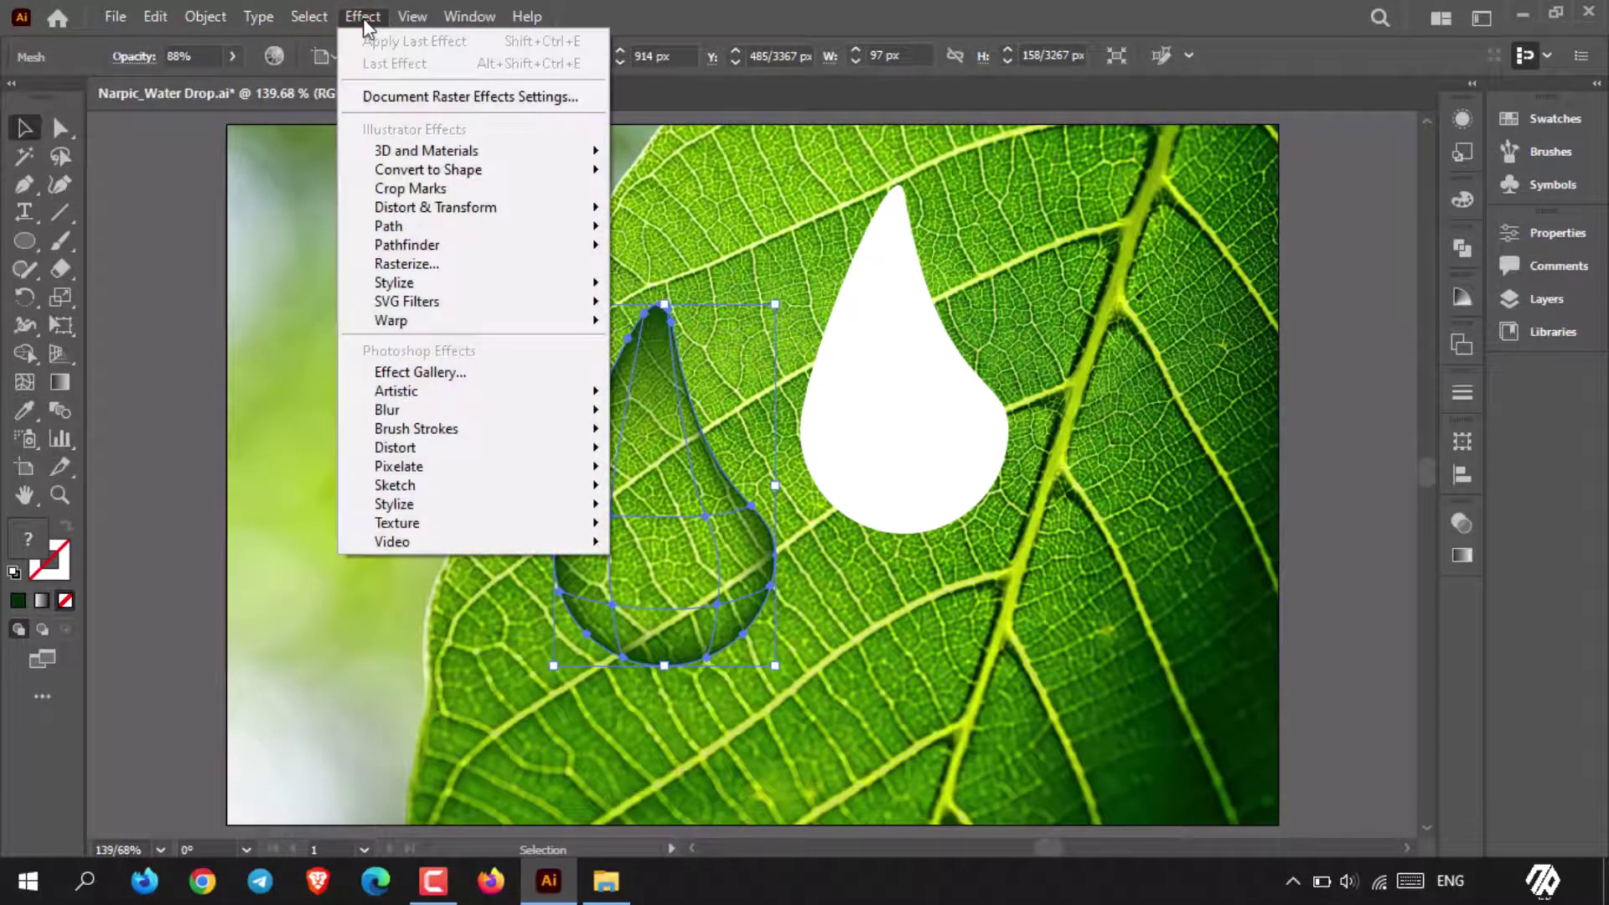
{"action": "mouse_move", "coordinate": [514, 285]}
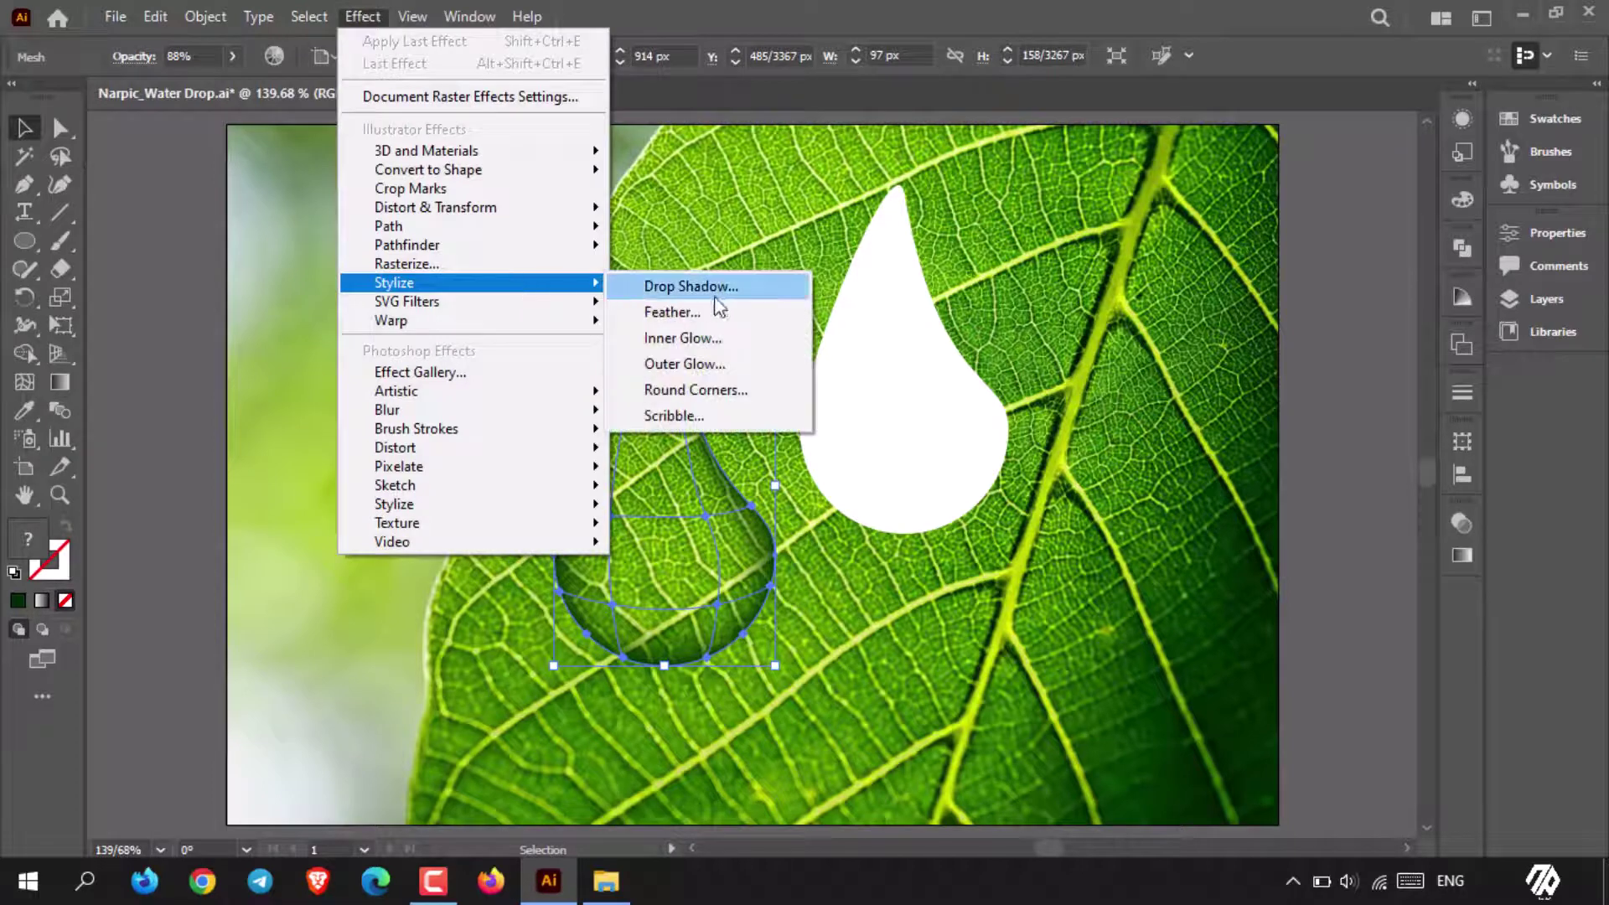
{"action": "left_click", "coordinate": [771, 294]}
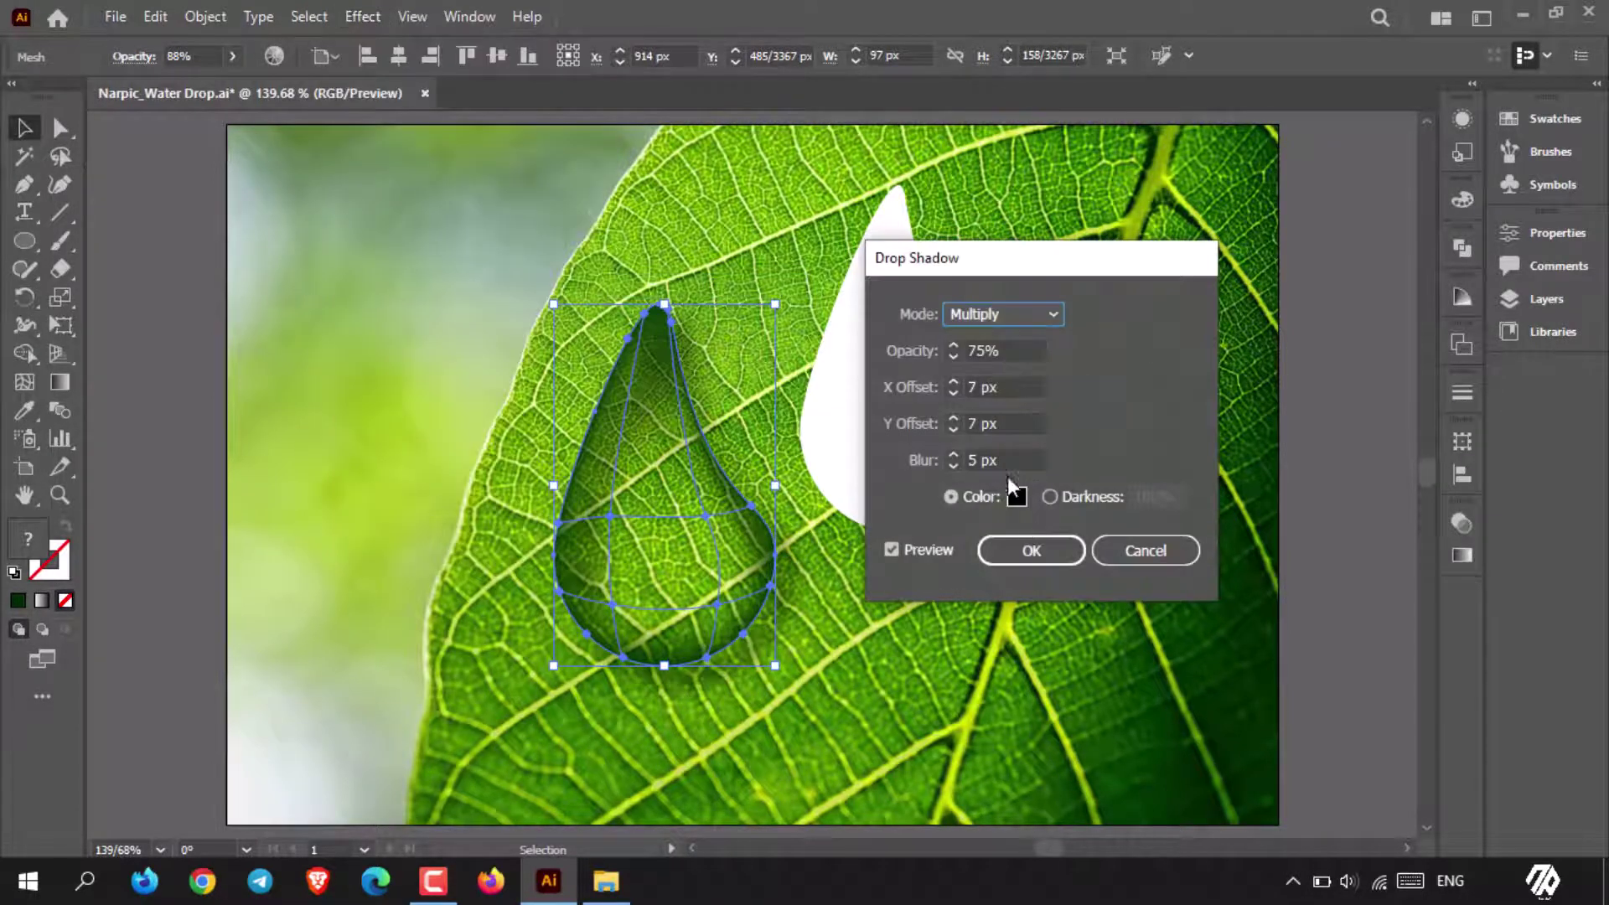
{"action": "left_click", "coordinate": [953, 390]}
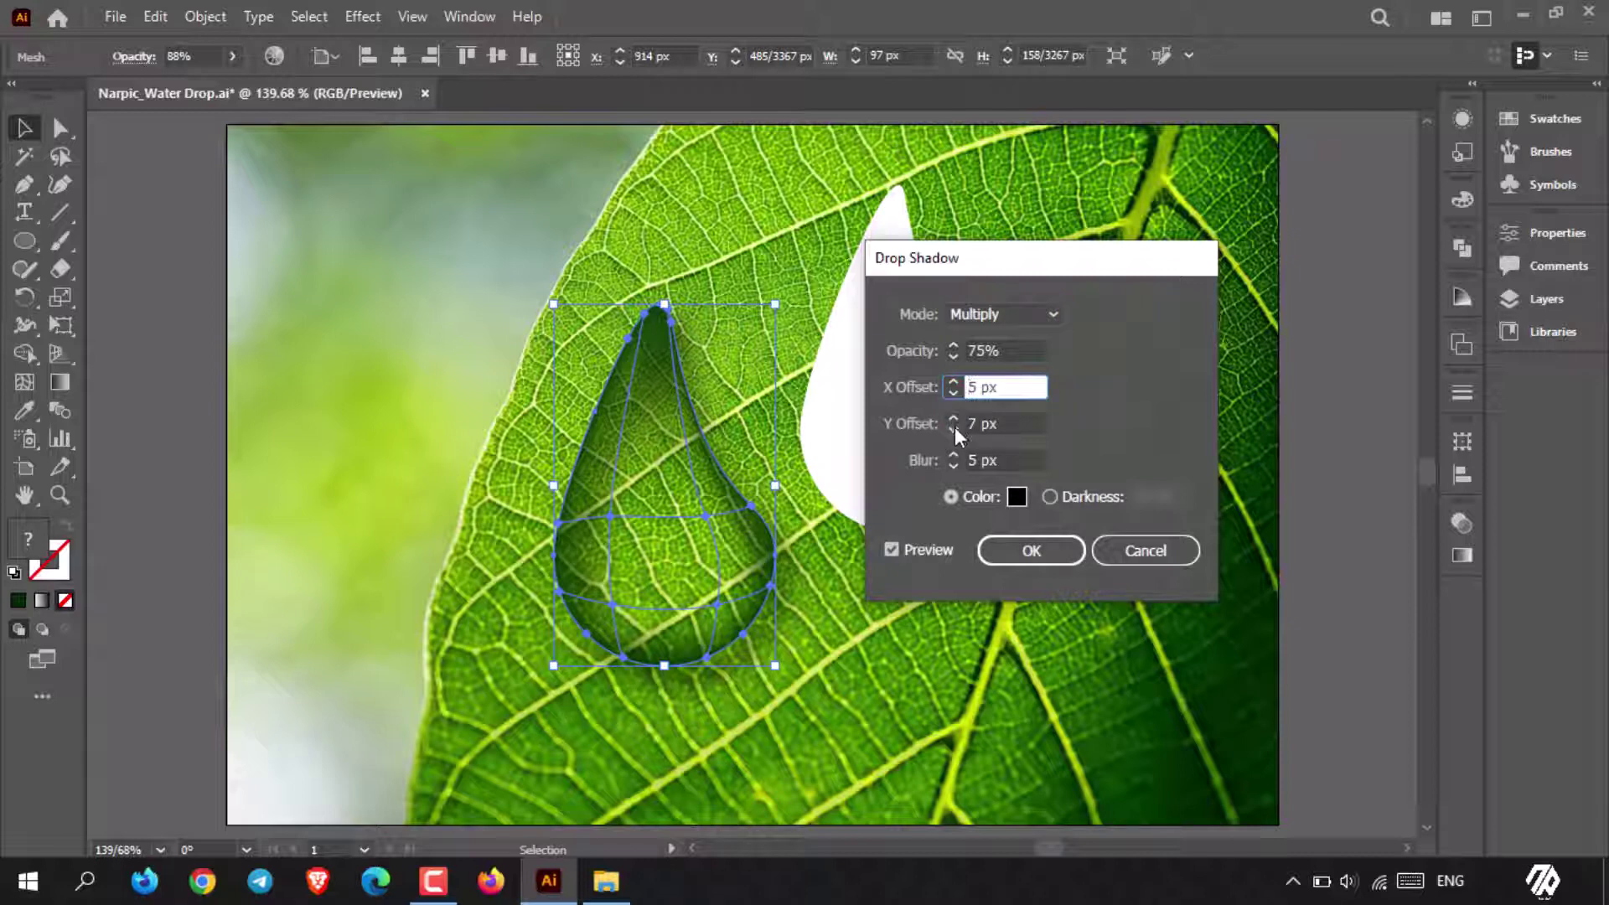
{"action": "left_click", "coordinate": [953, 428]}
{"action": "left_click", "coordinate": [953, 428]}
{"action": "left_click", "coordinate": [1050, 495]}
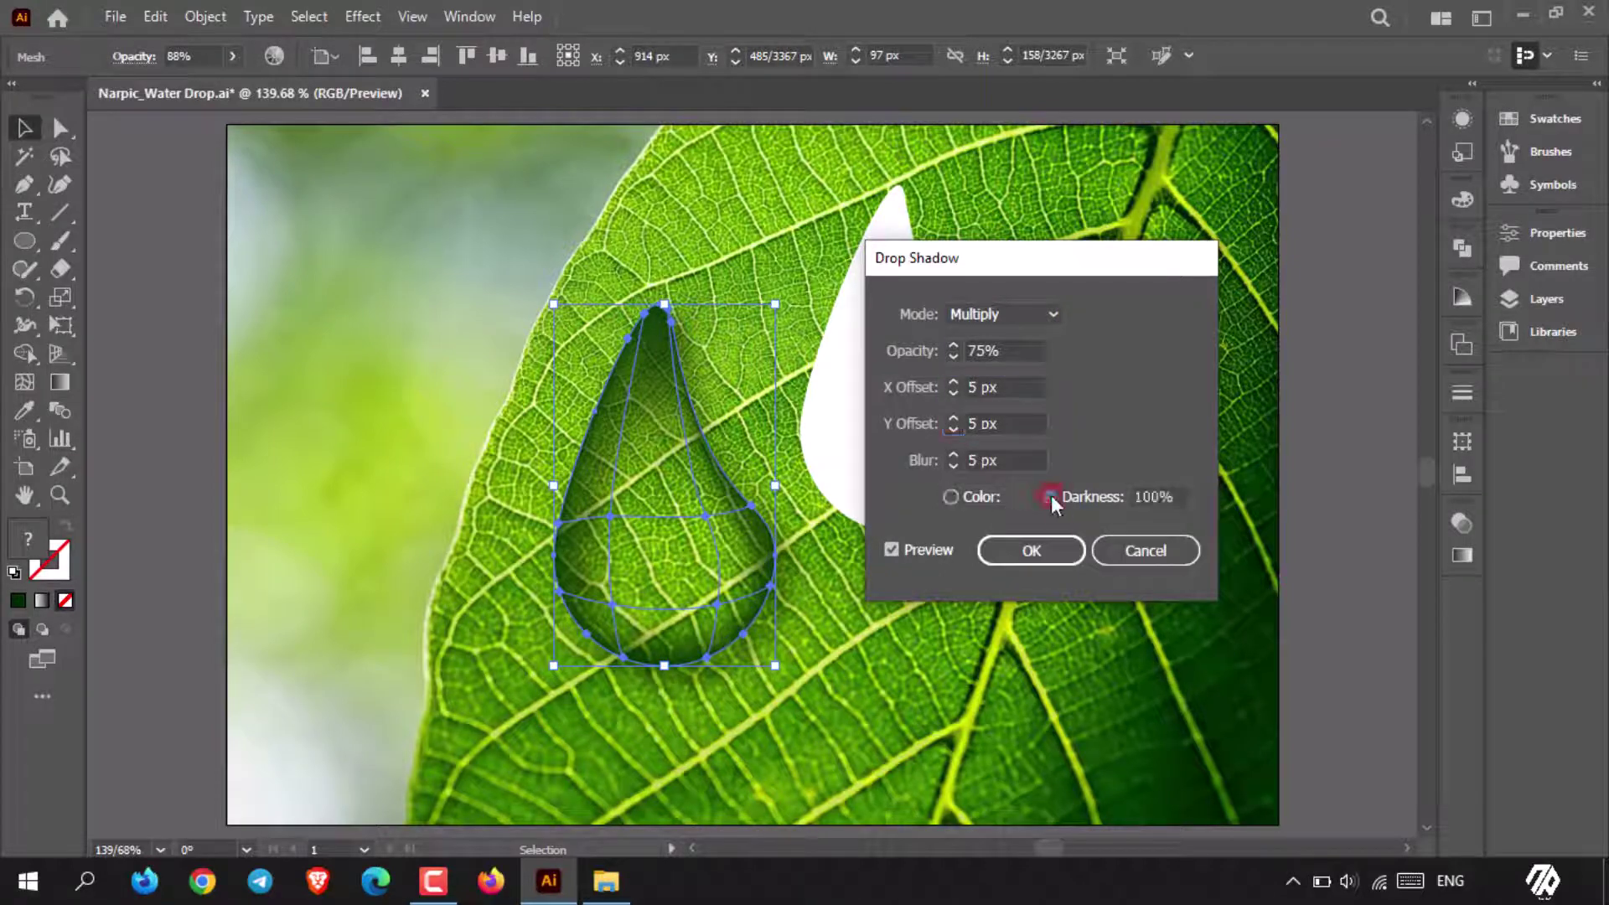
{"action": "left_click", "coordinate": [1054, 551]}
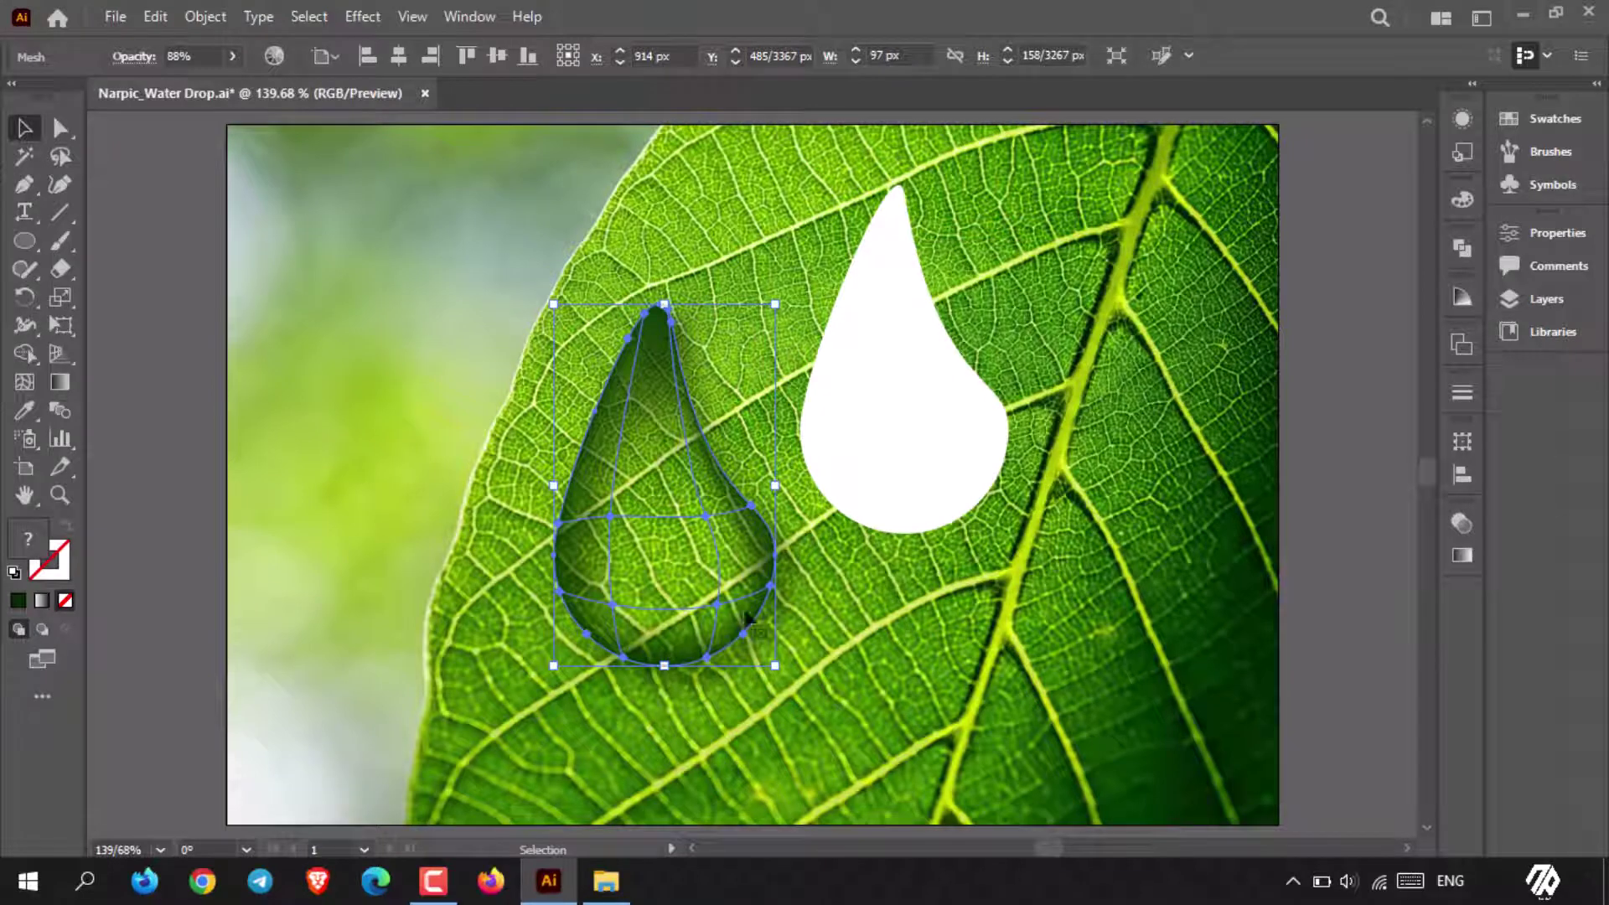
Step: Move the mesh drop onto the blurred background and the white drop leftward, and place a front copy of the white drop near the leaf's midrib
{"action": "left_click_drag", "start_coordinate": [661, 463], "coordinate": [399, 356]}
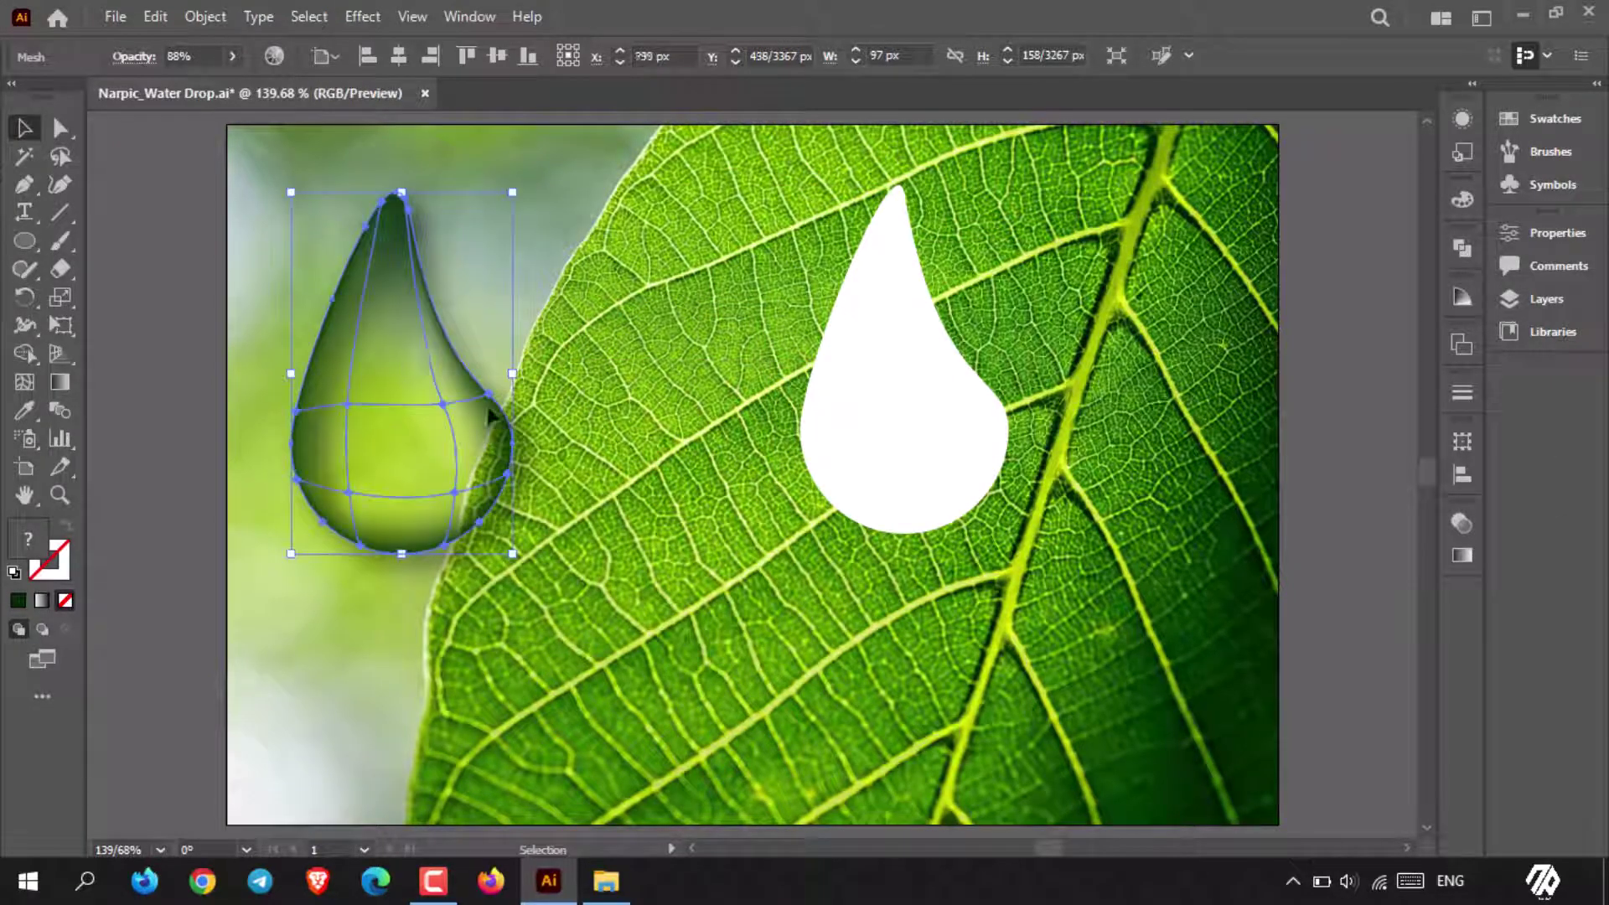
{"action": "left_click_drag", "start_coordinate": [904, 433], "coordinate": [692, 466]}
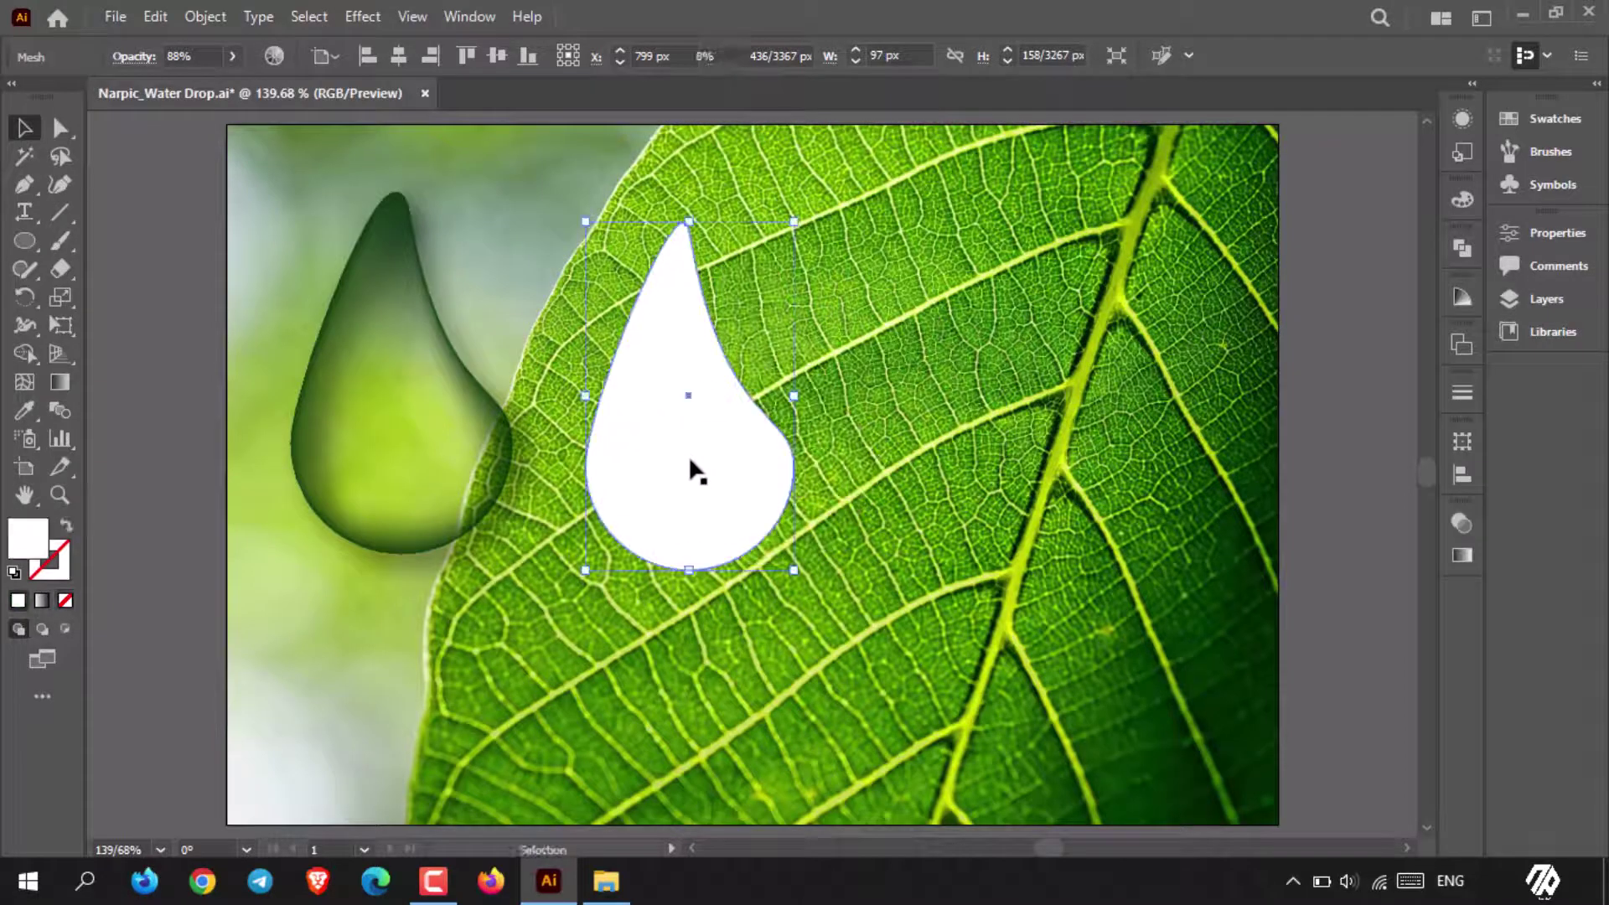
{"action": "left_click", "coordinate": [156, 16]}
{"action": "left_click", "coordinate": [225, 131]}
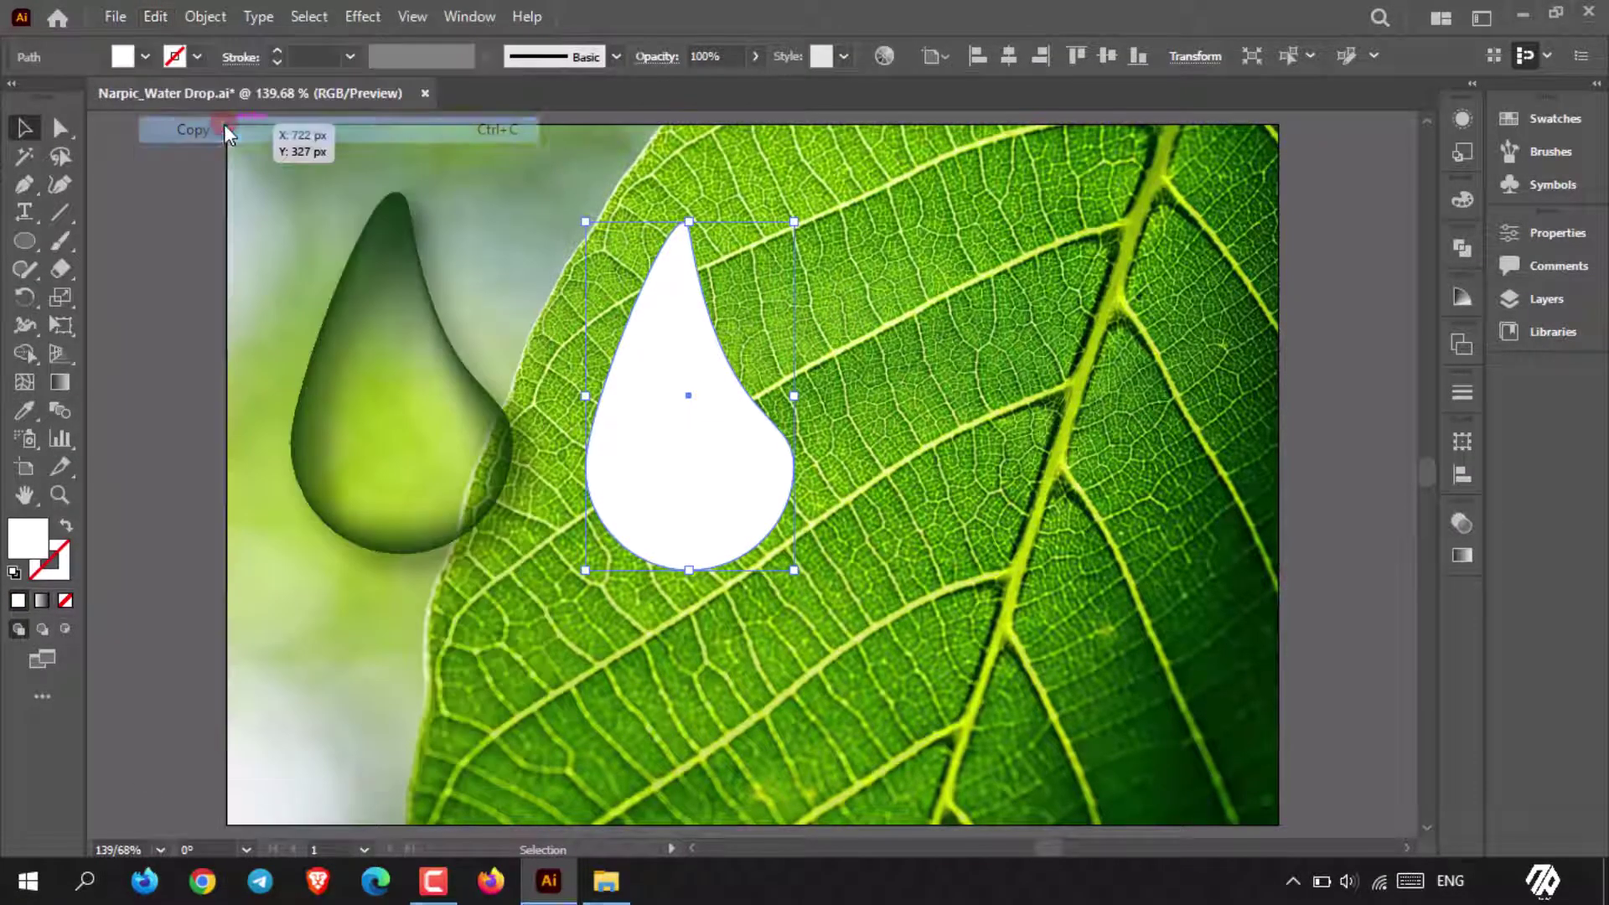
{"action": "left_click", "coordinate": [156, 17]}
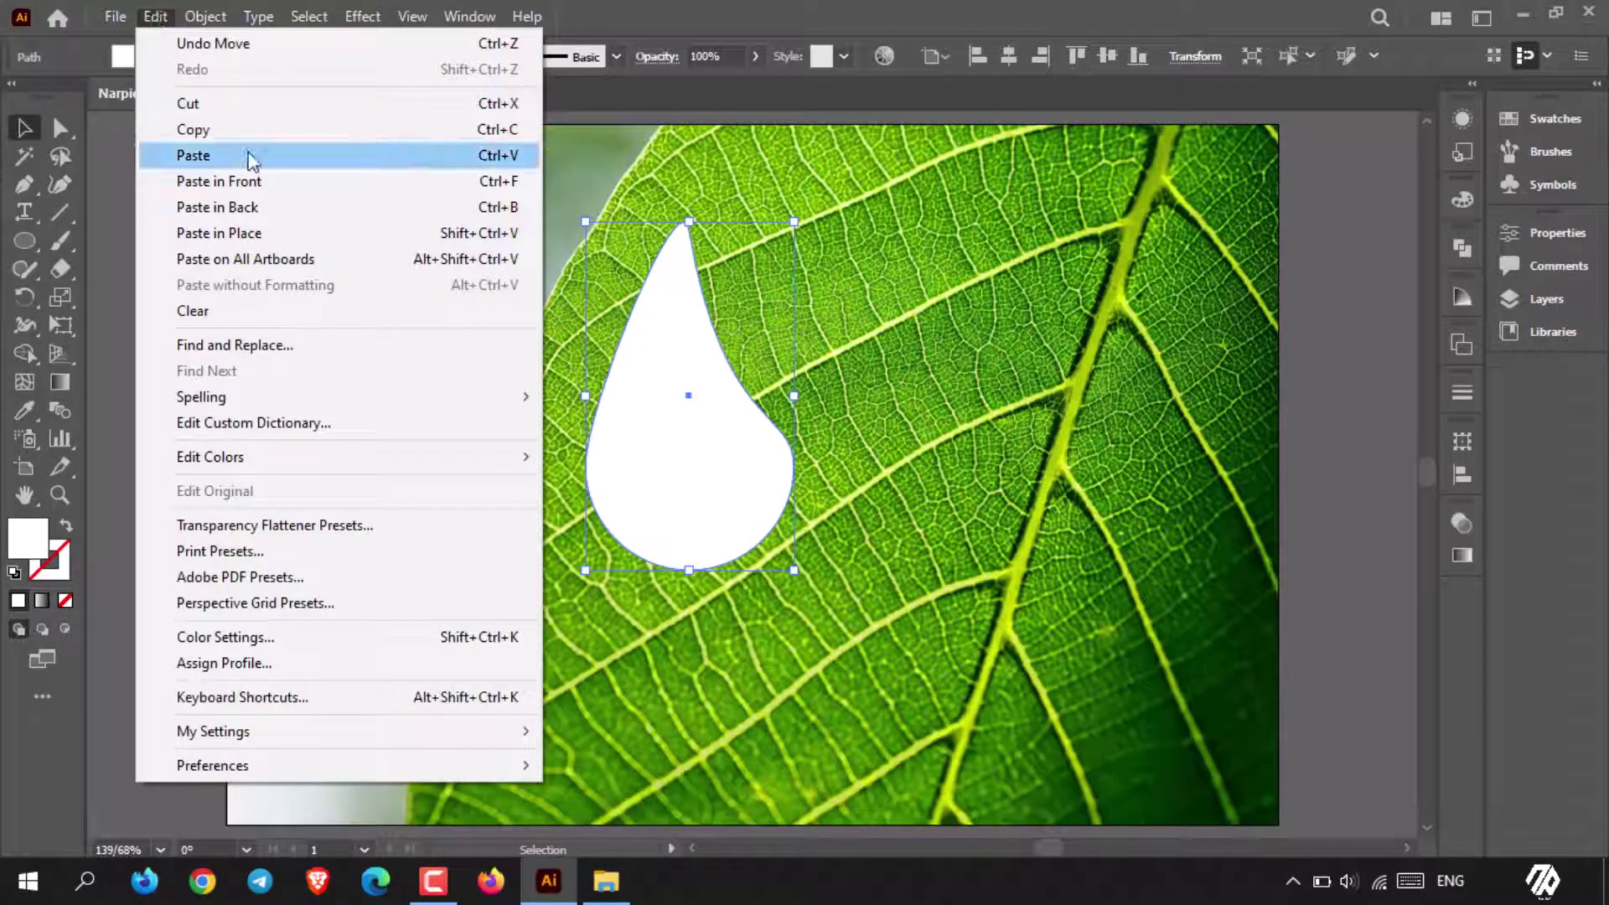
{"action": "left_click", "coordinate": [245, 179]}
{"action": "left_click_drag", "start_coordinate": [685, 448], "coordinate": [985, 390]}
Step: Fill the middle white drop with a white-to-black radial gradient running from just outside its left edge diagonally down into the drop
{"action": "left_click", "coordinate": [685, 456]}
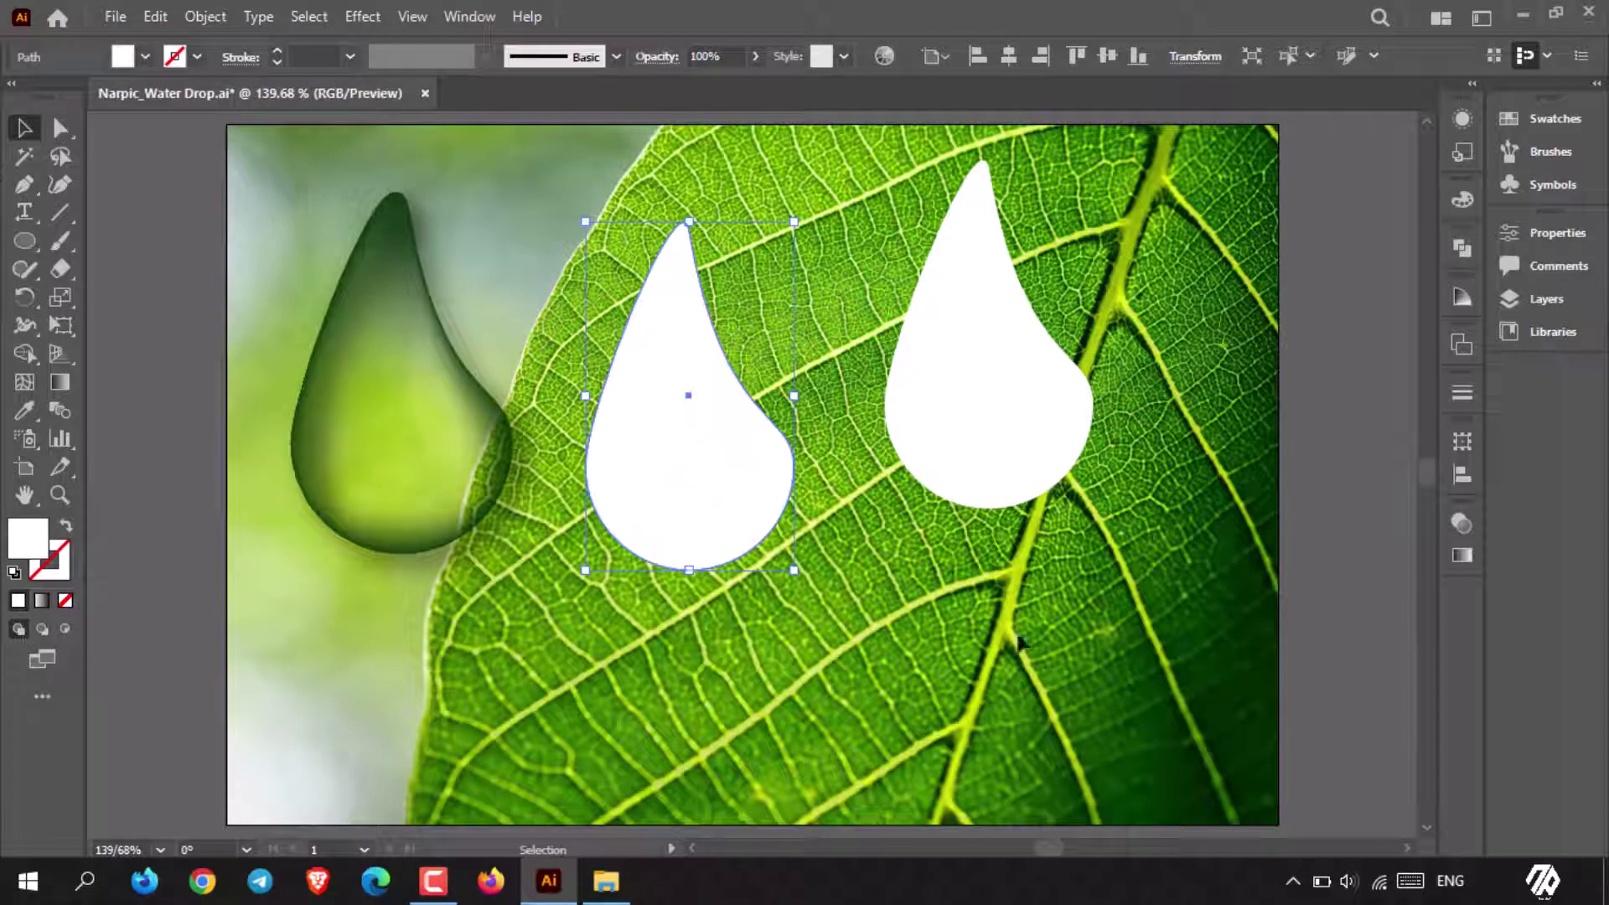
{"action": "left_click", "coordinate": [1462, 555]}
{"action": "left_click", "coordinate": [1192, 559]}
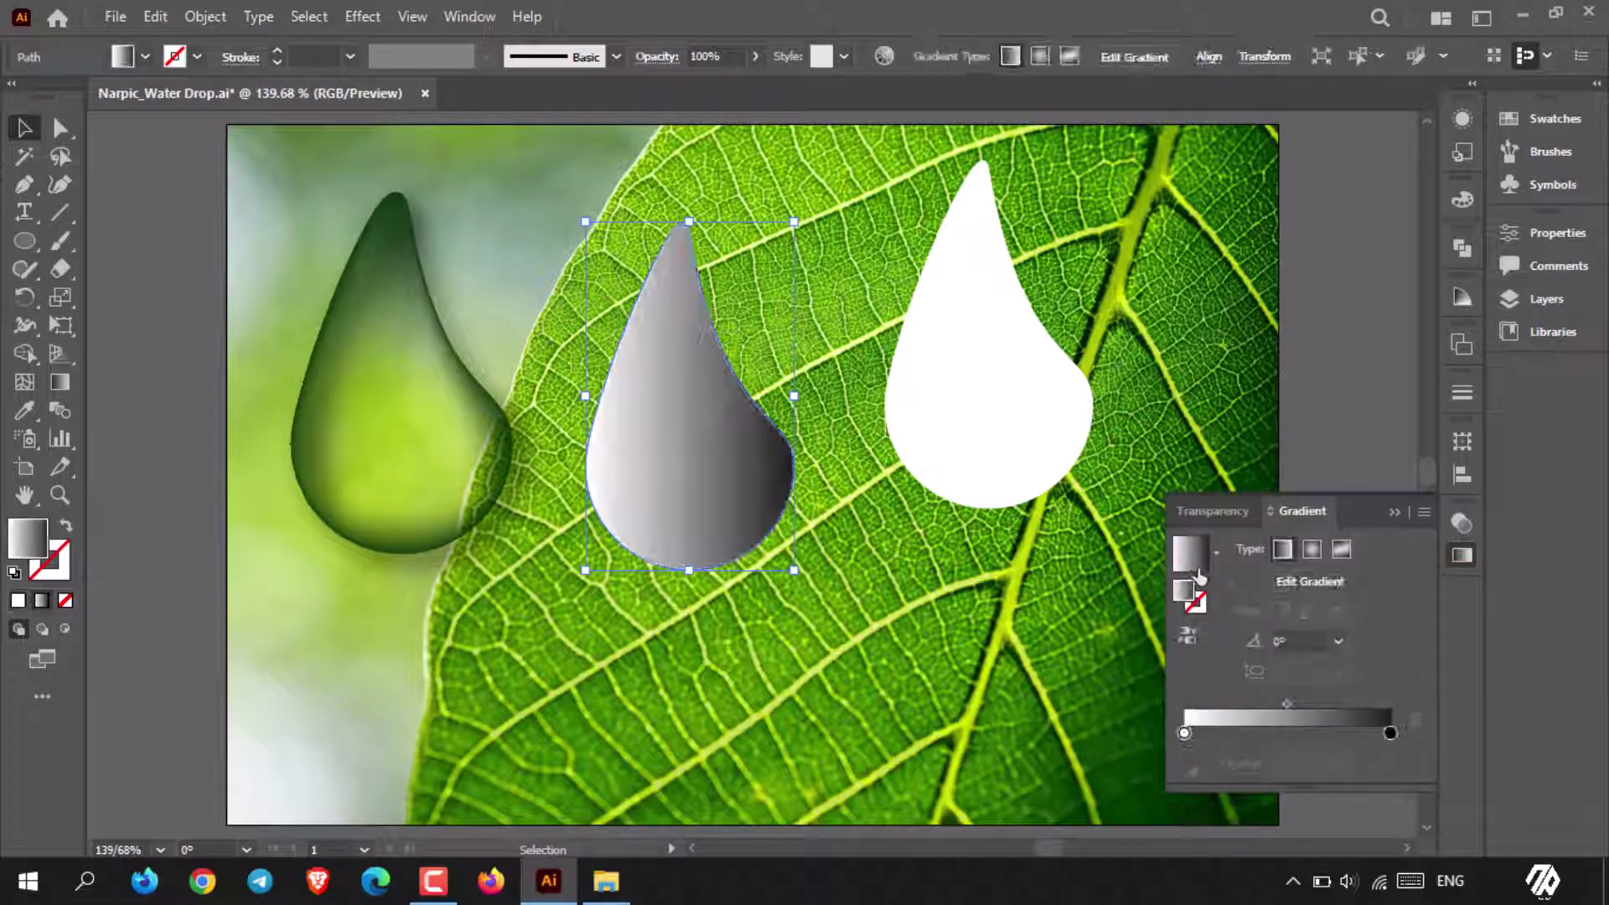
{"action": "left_click", "coordinate": [1312, 548]}
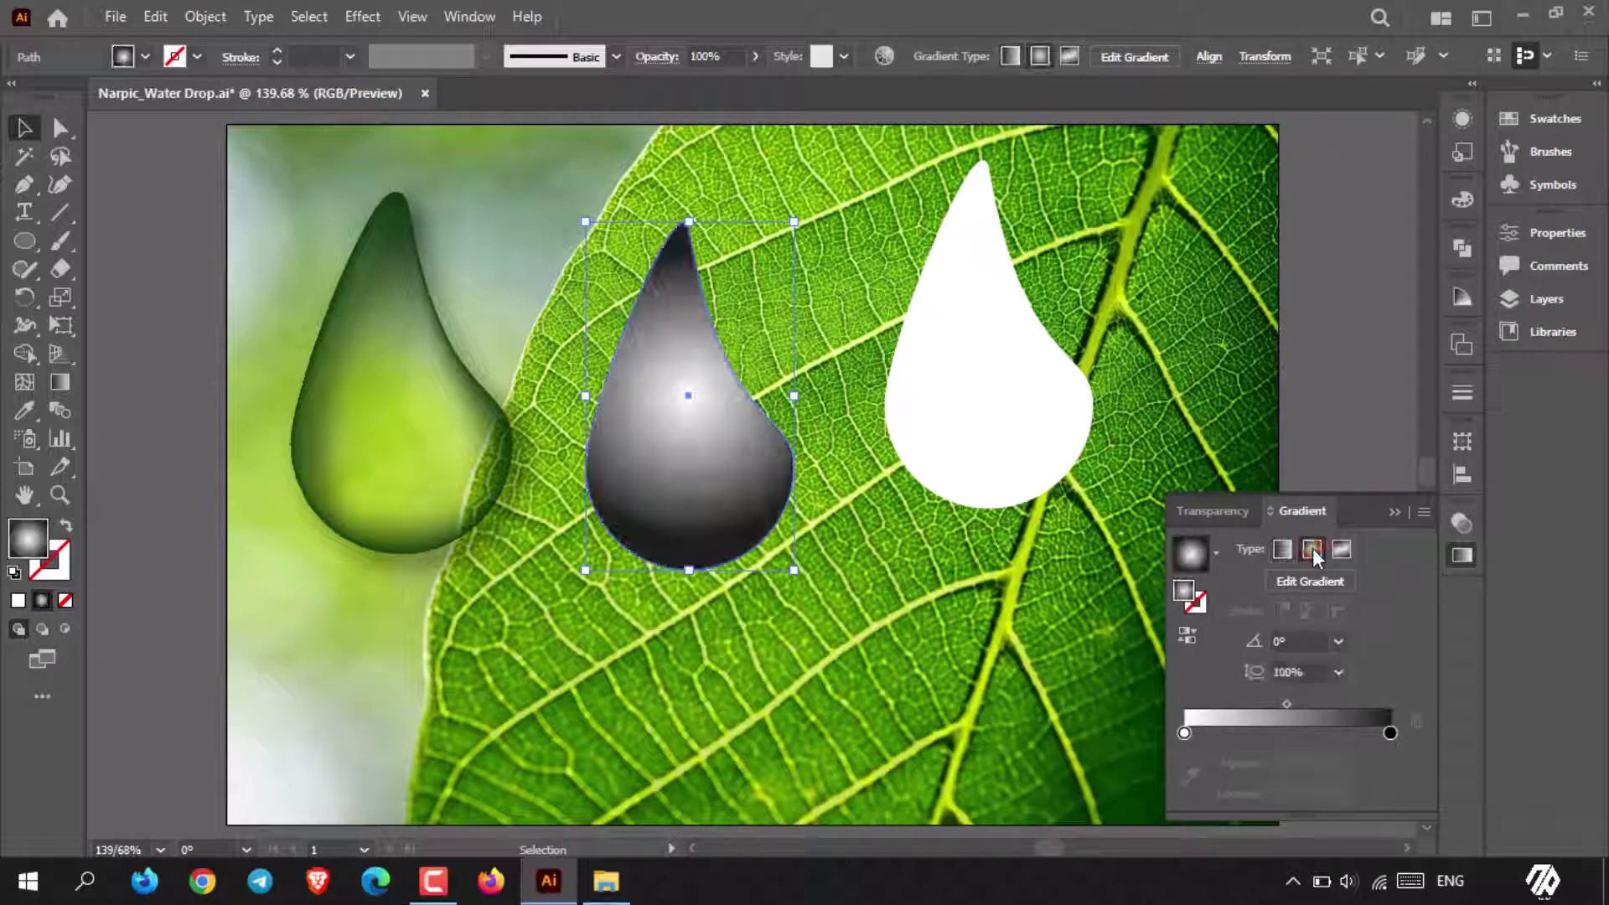
{"action": "left_click", "coordinate": [61, 384]}
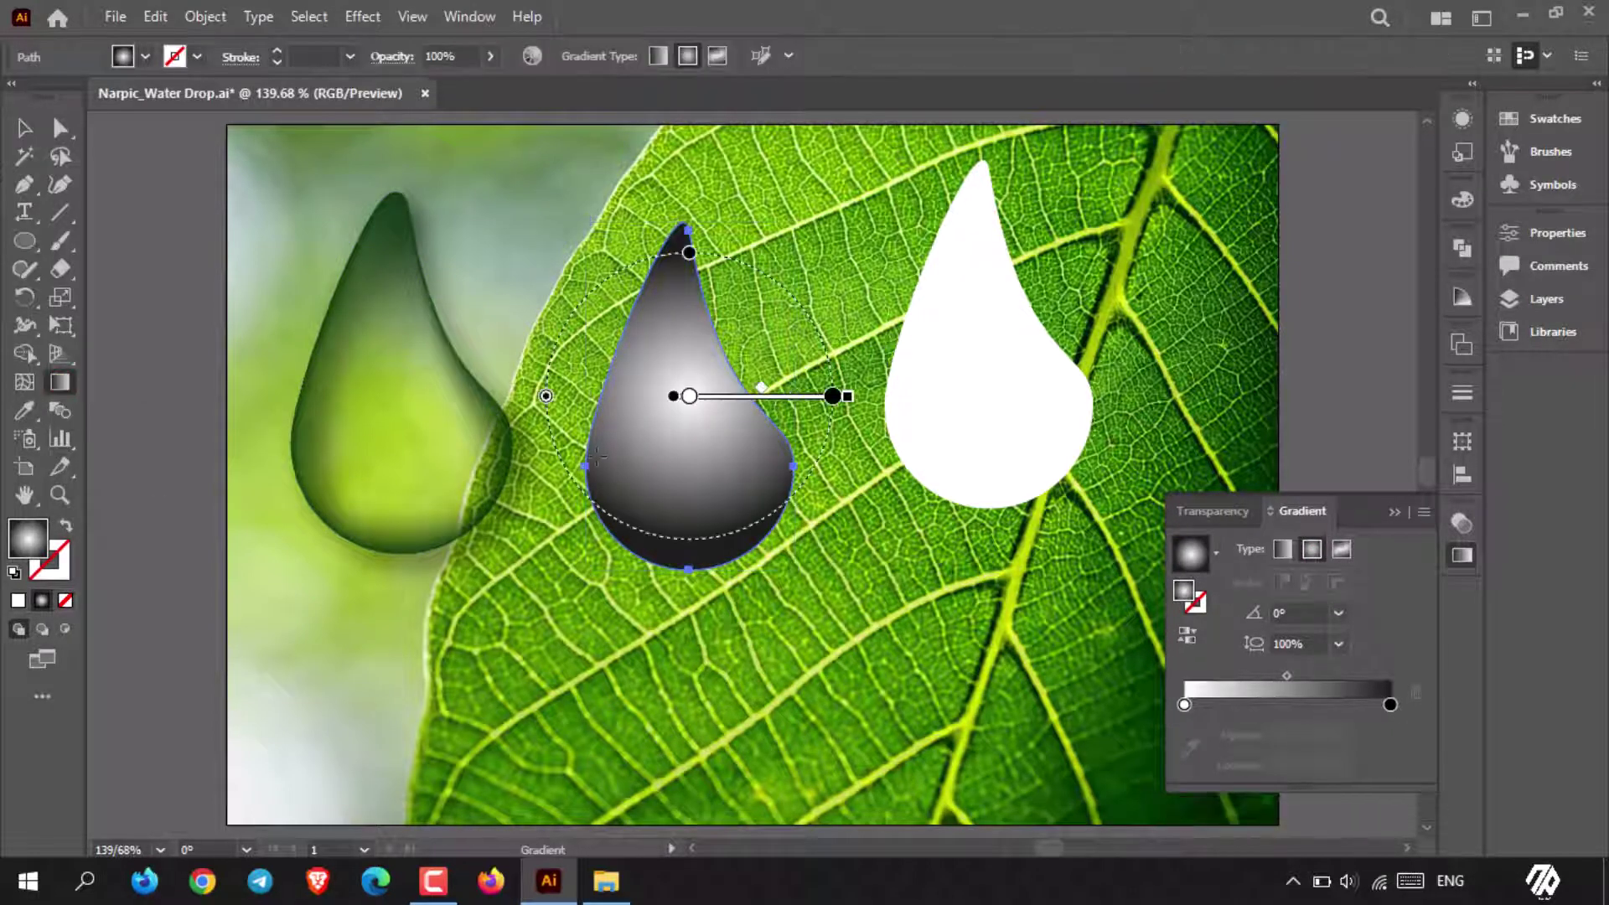
{"action": "left_click_drag", "start_coordinate": [579, 434], "coordinate": [659, 489]}
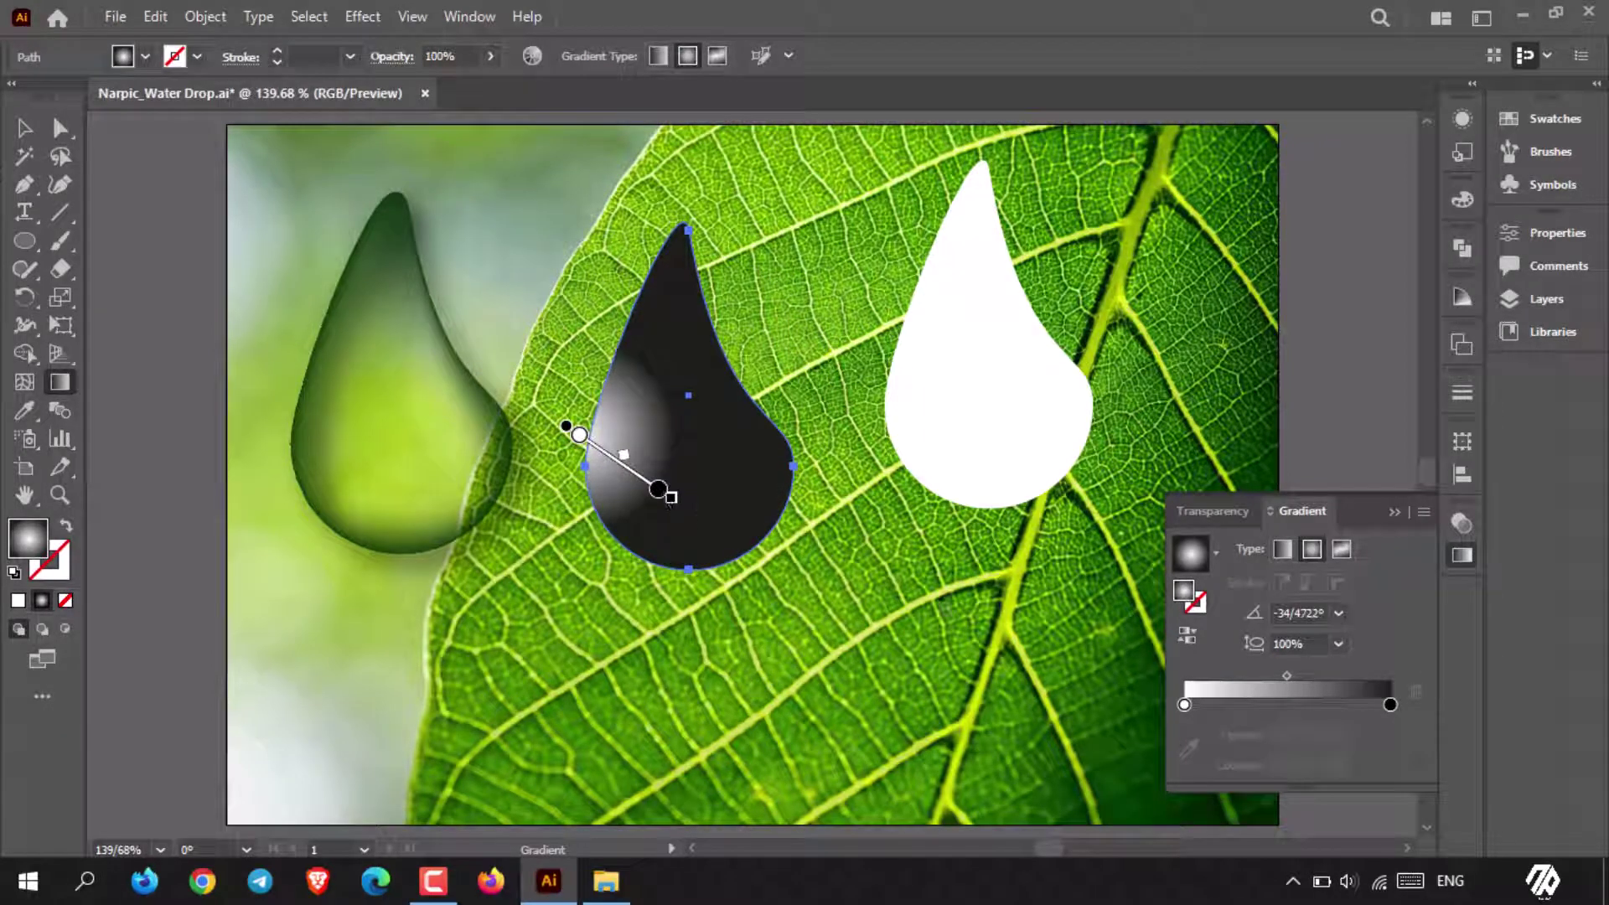
Step: Recolor the gradient's black stop with green sampled from the leaf's lower-right area and set that stop's opacity to 0%
{"action": "left_click", "coordinate": [1391, 703]}
{"action": "double_click", "coordinate": [1390, 704]}
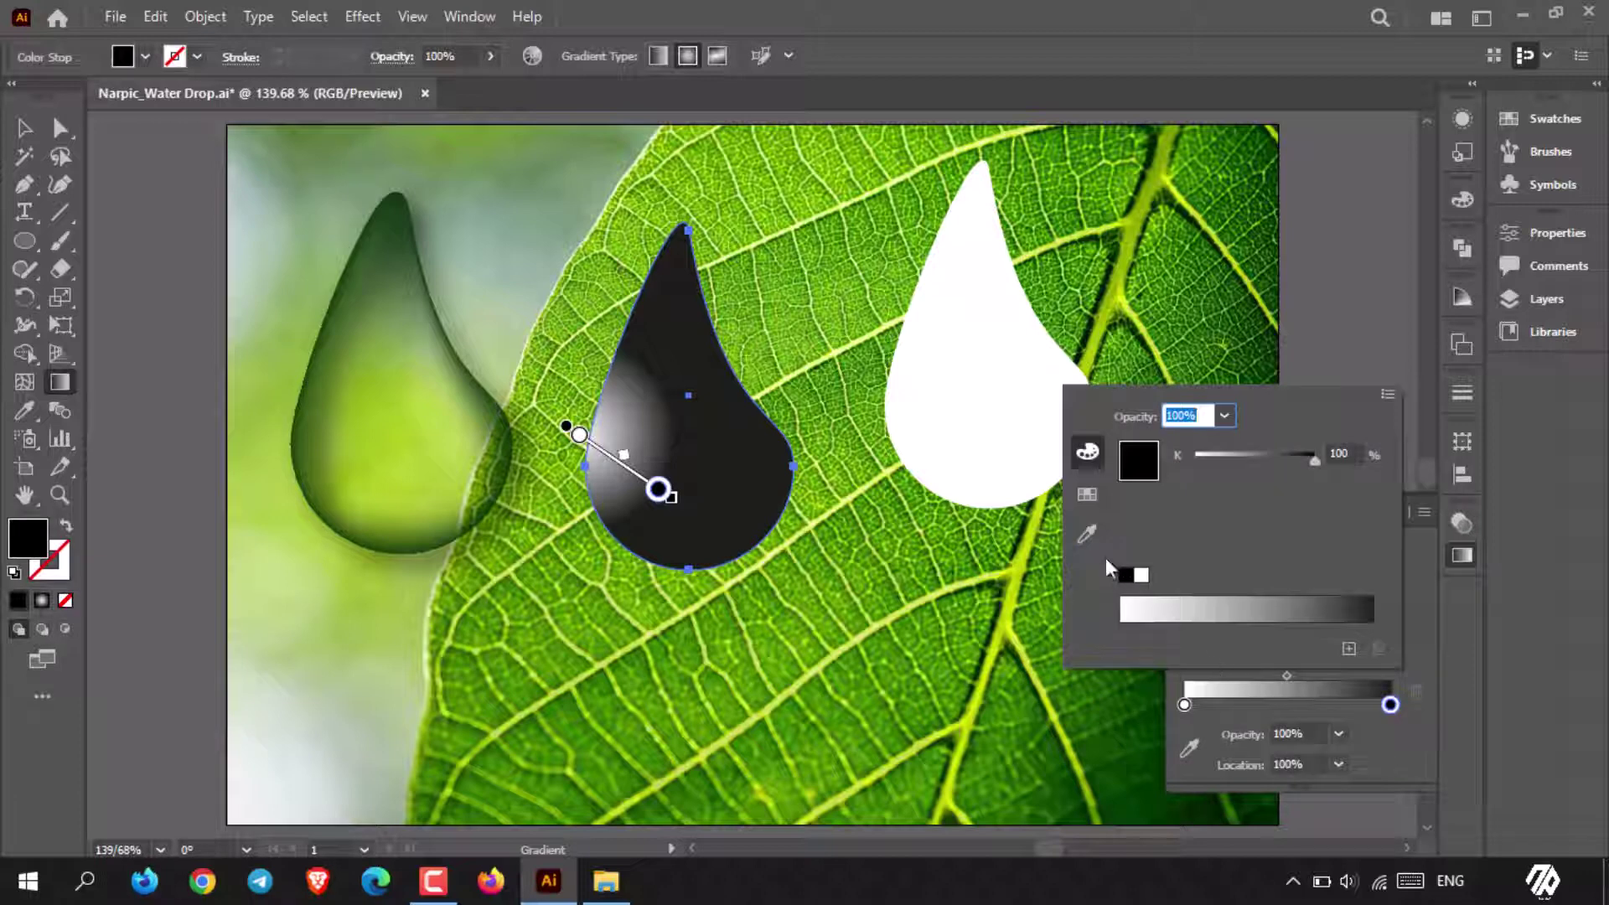
{"action": "left_click", "coordinate": [1088, 532]}
{"action": "left_click", "coordinate": [1108, 710]}
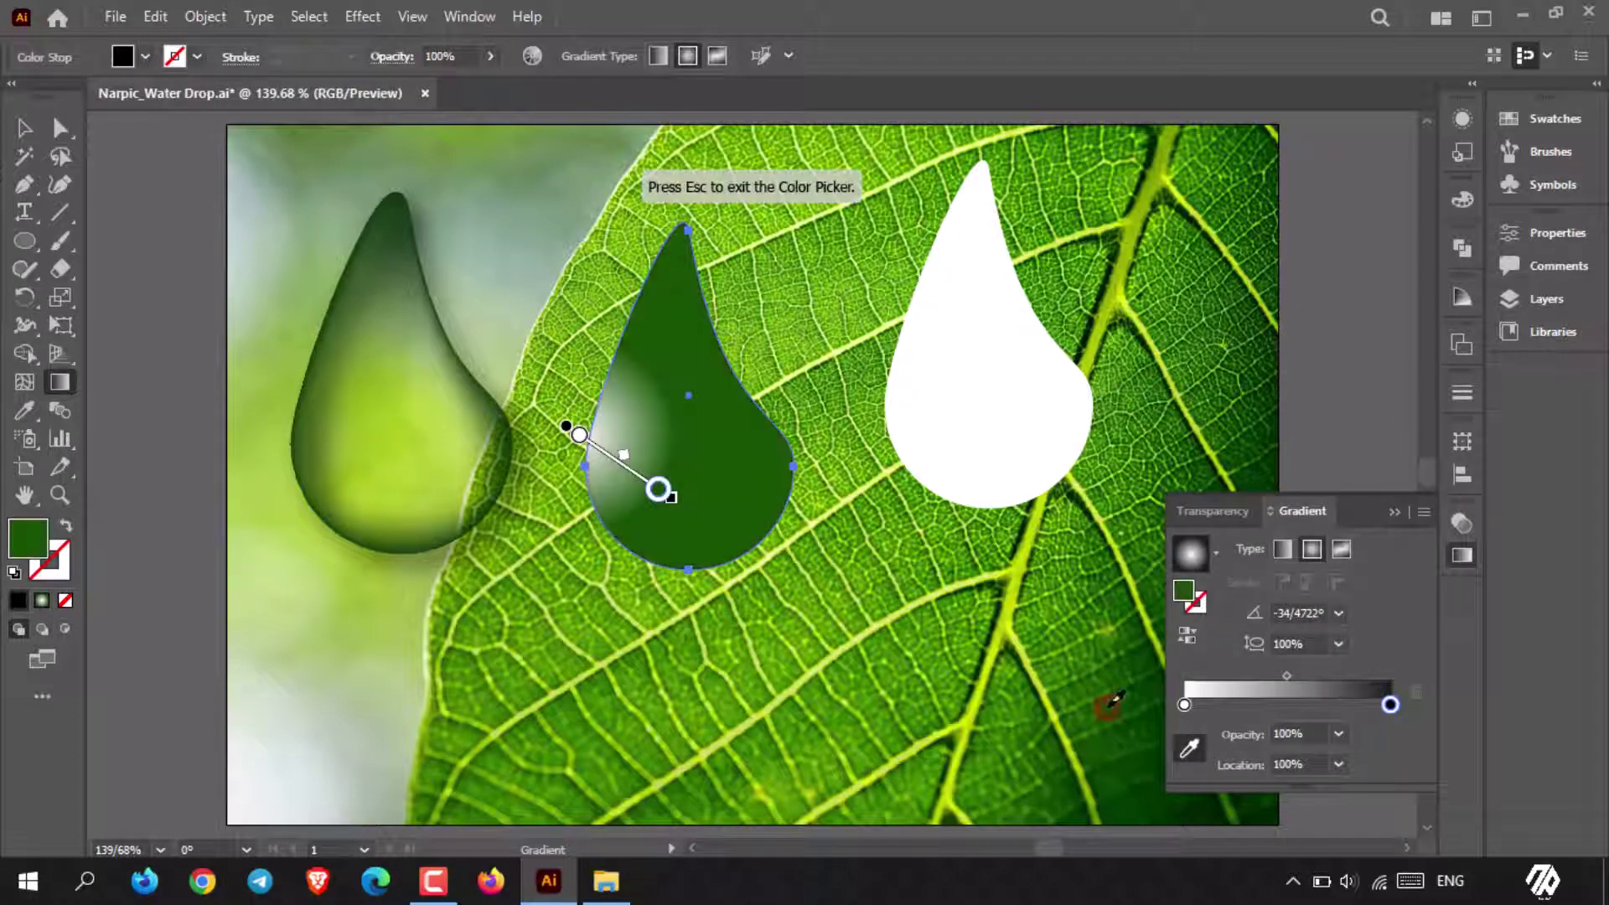
{"action": "left_click", "coordinate": [1339, 733]}
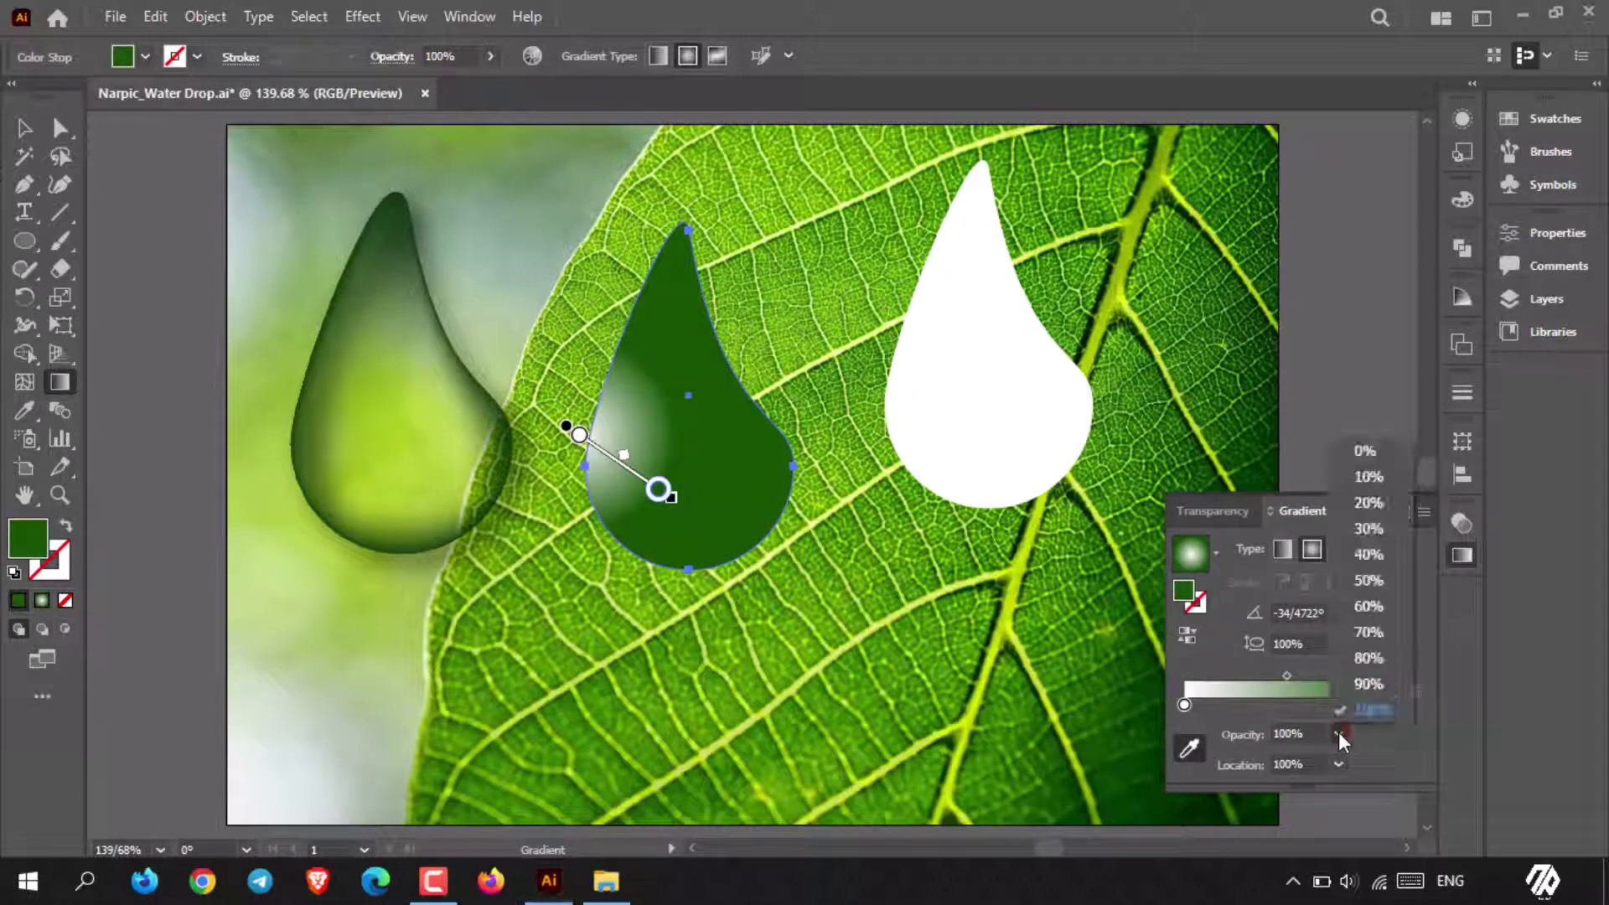
{"action": "left_click", "coordinate": [1366, 451]}
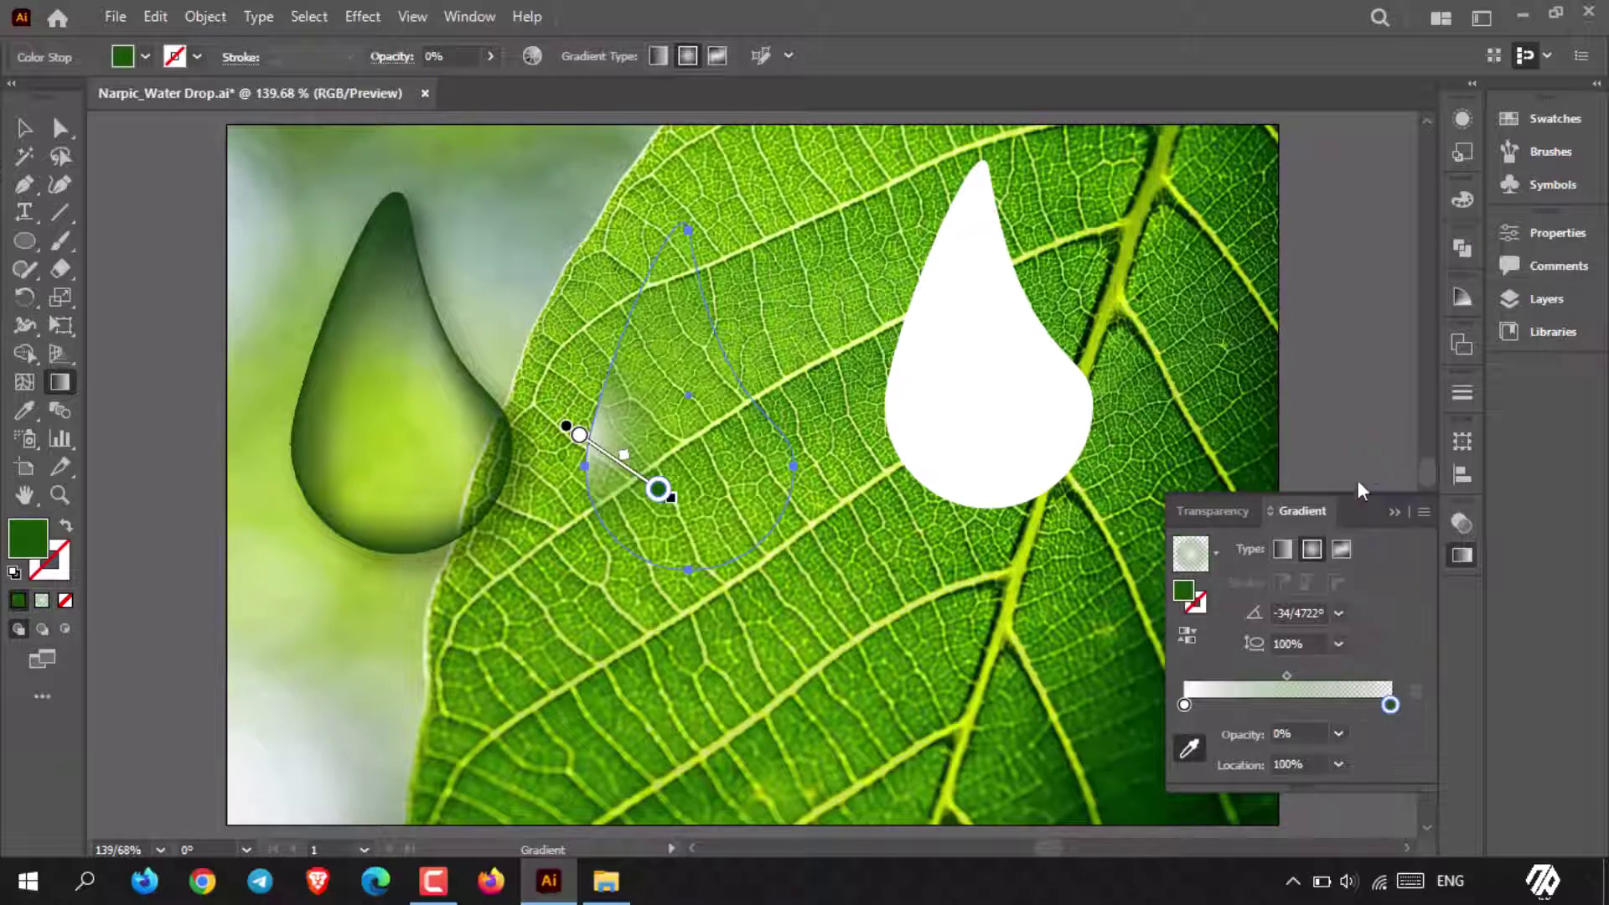
Step: Copy the transparent gradient to the remaining white drop and redraw it from its lower-right edge diagonally up toward the middle
{"action": "left_click", "coordinate": [24, 127]}
{"action": "left_click", "coordinate": [964, 398]}
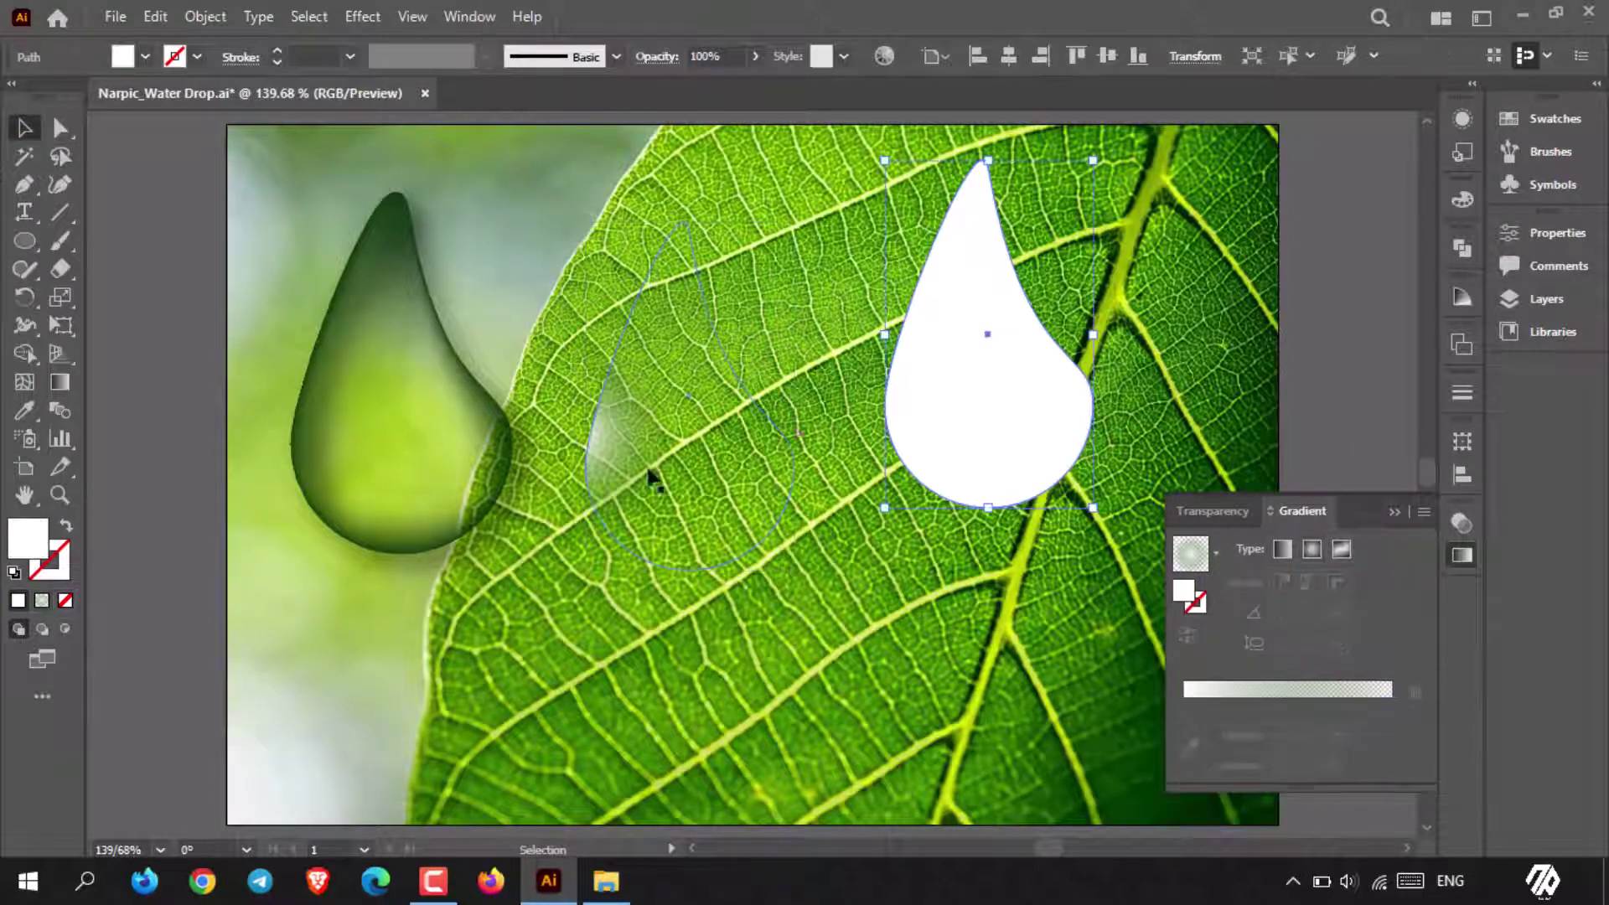
{"action": "left_click", "coordinate": [24, 411]}
{"action": "left_click", "coordinate": [687, 463]}
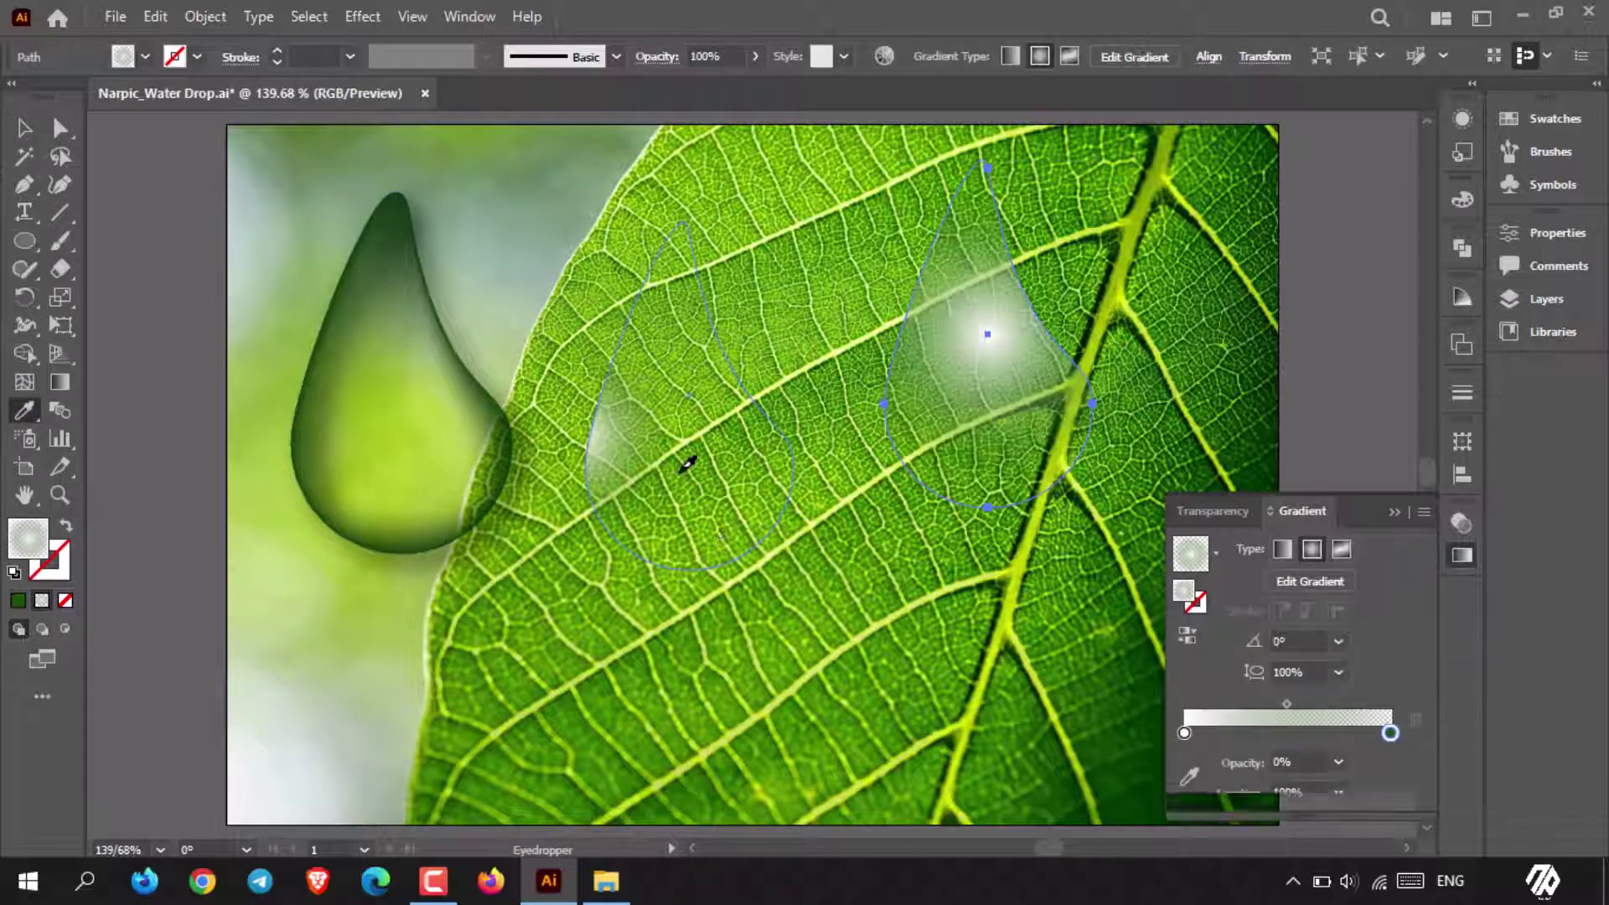
{"action": "left_click", "coordinate": [58, 382]}
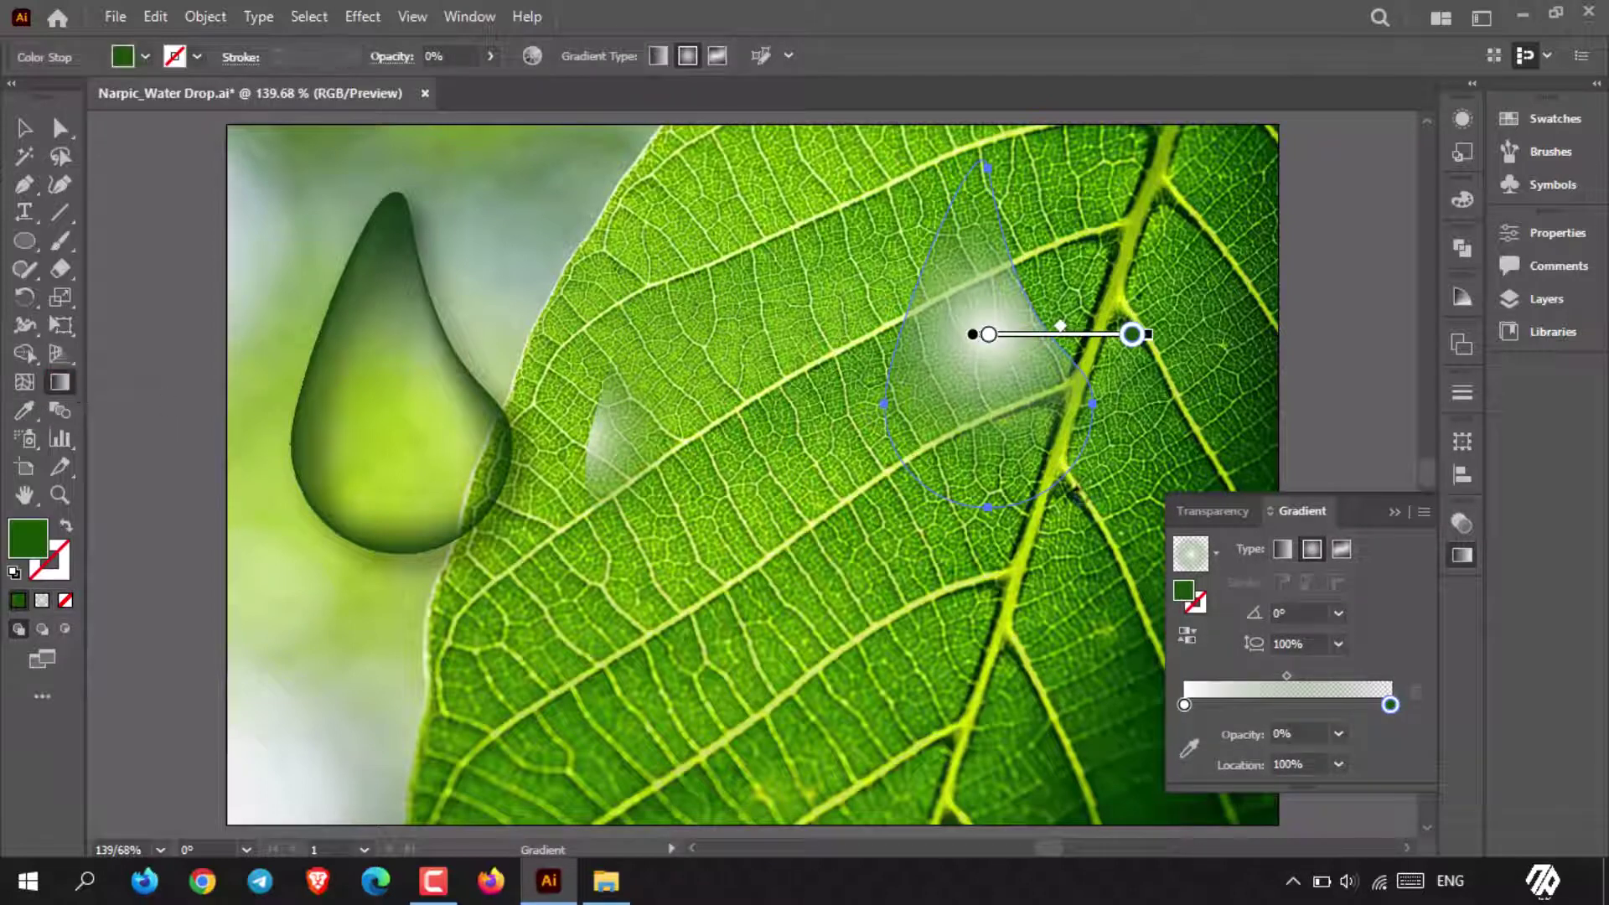
{"action": "left_click_drag", "start_coordinate": [1064, 494], "coordinate": [963, 383]}
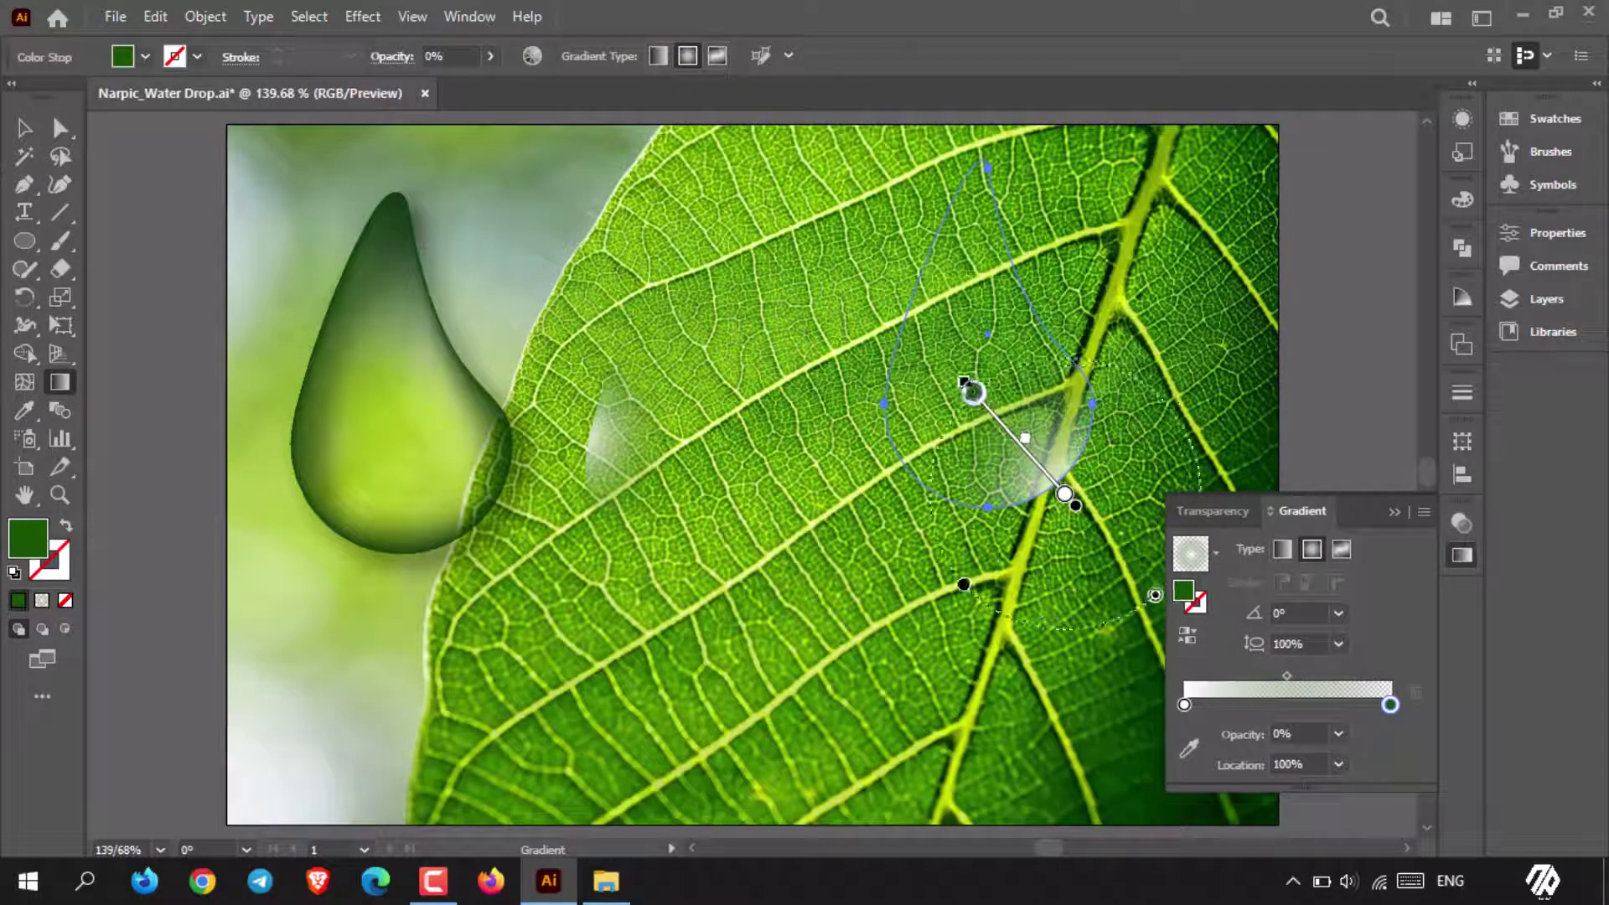
Step: Set the blending mode of the drop with the lower-right highlight to Overlay
{"action": "left_click", "coordinate": [1220, 510]}
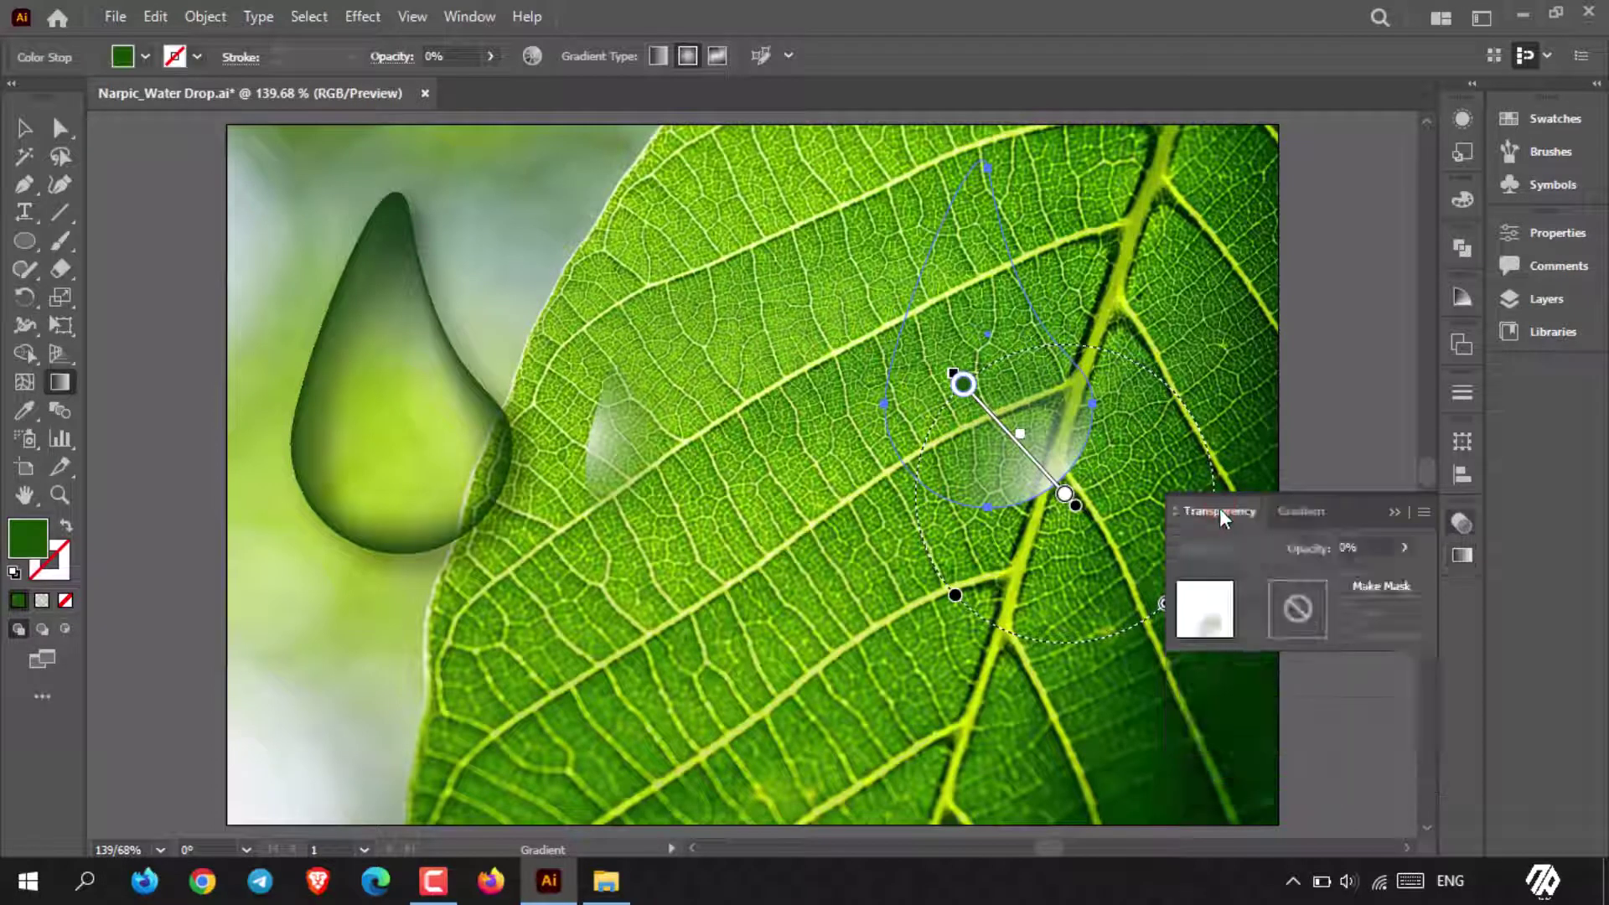
{"action": "left_click", "coordinate": [29, 132]}
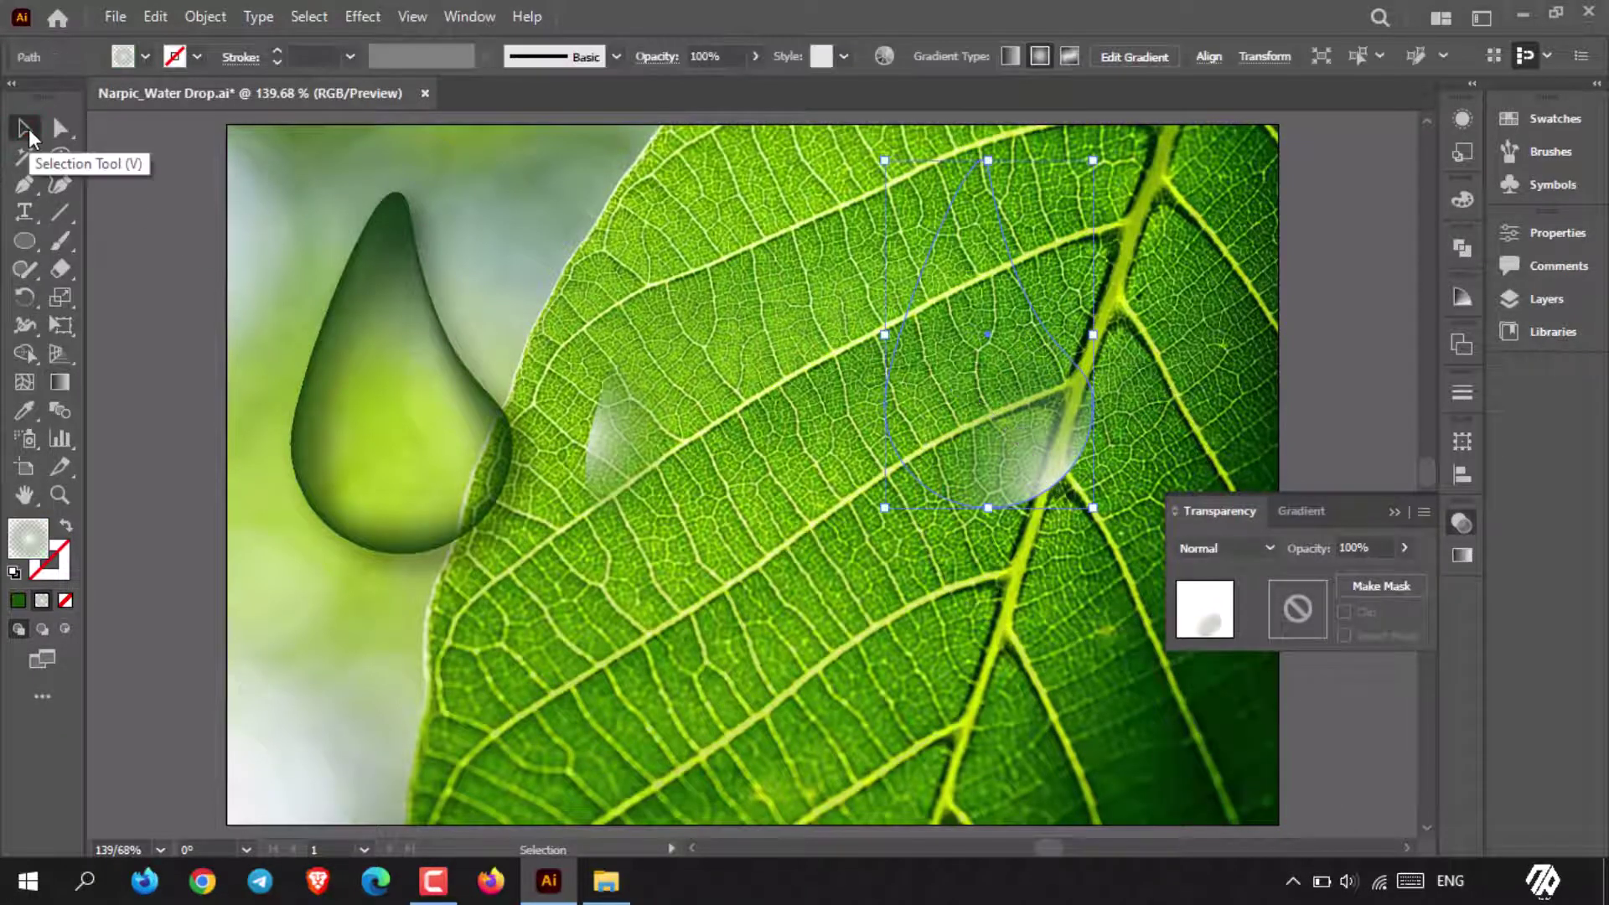
{"action": "left_click", "coordinate": [1269, 547]}
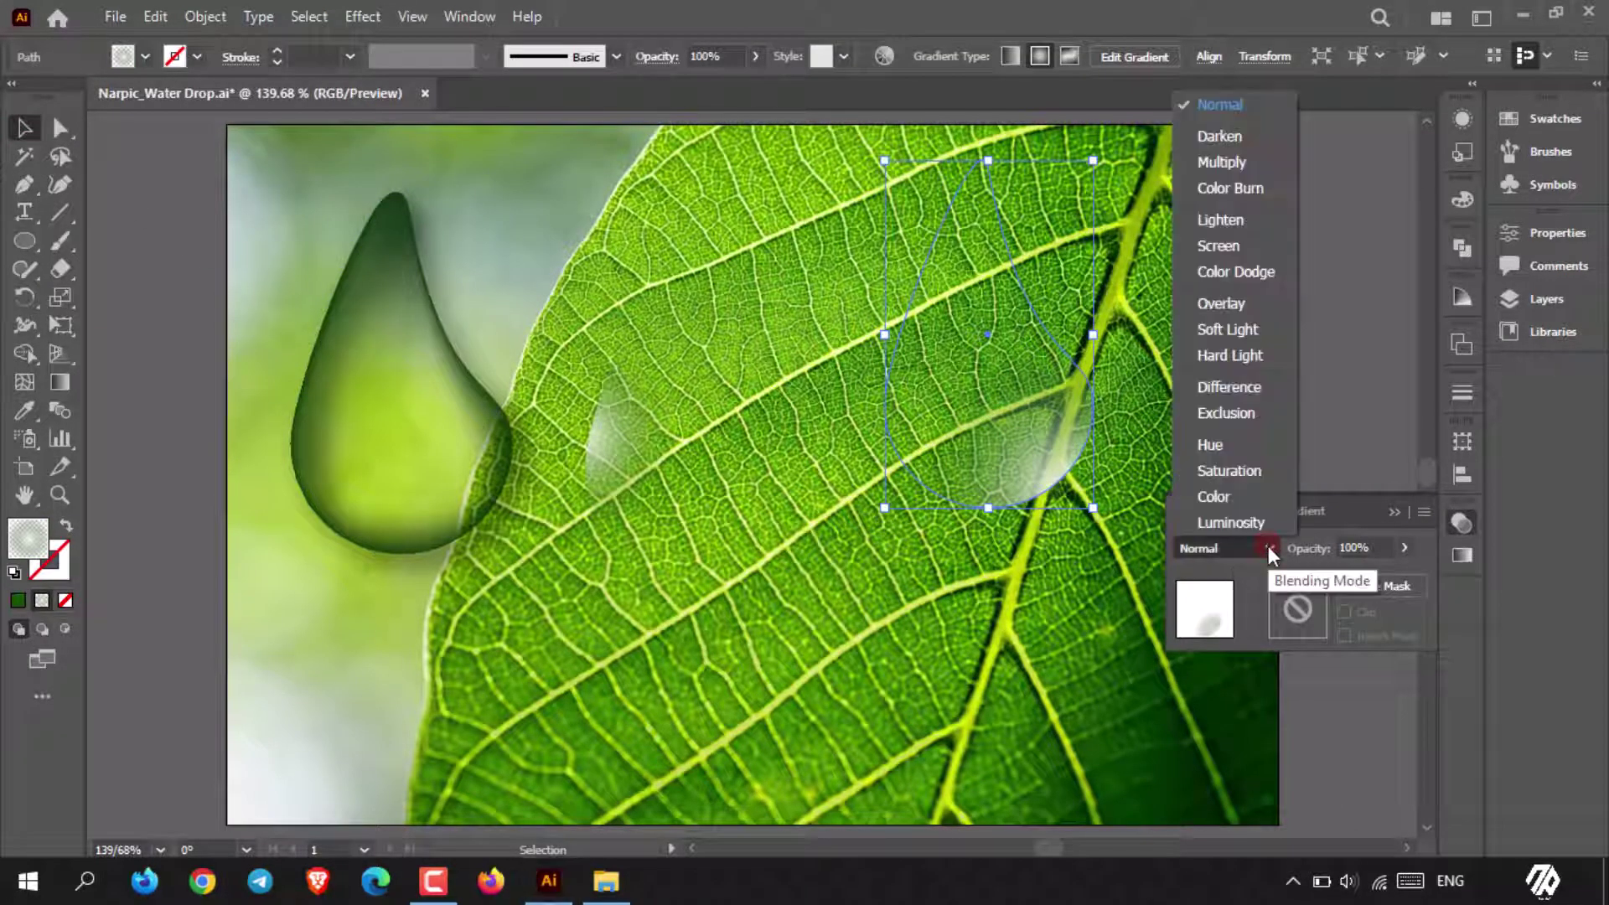
{"action": "left_click", "coordinate": [1239, 304]}
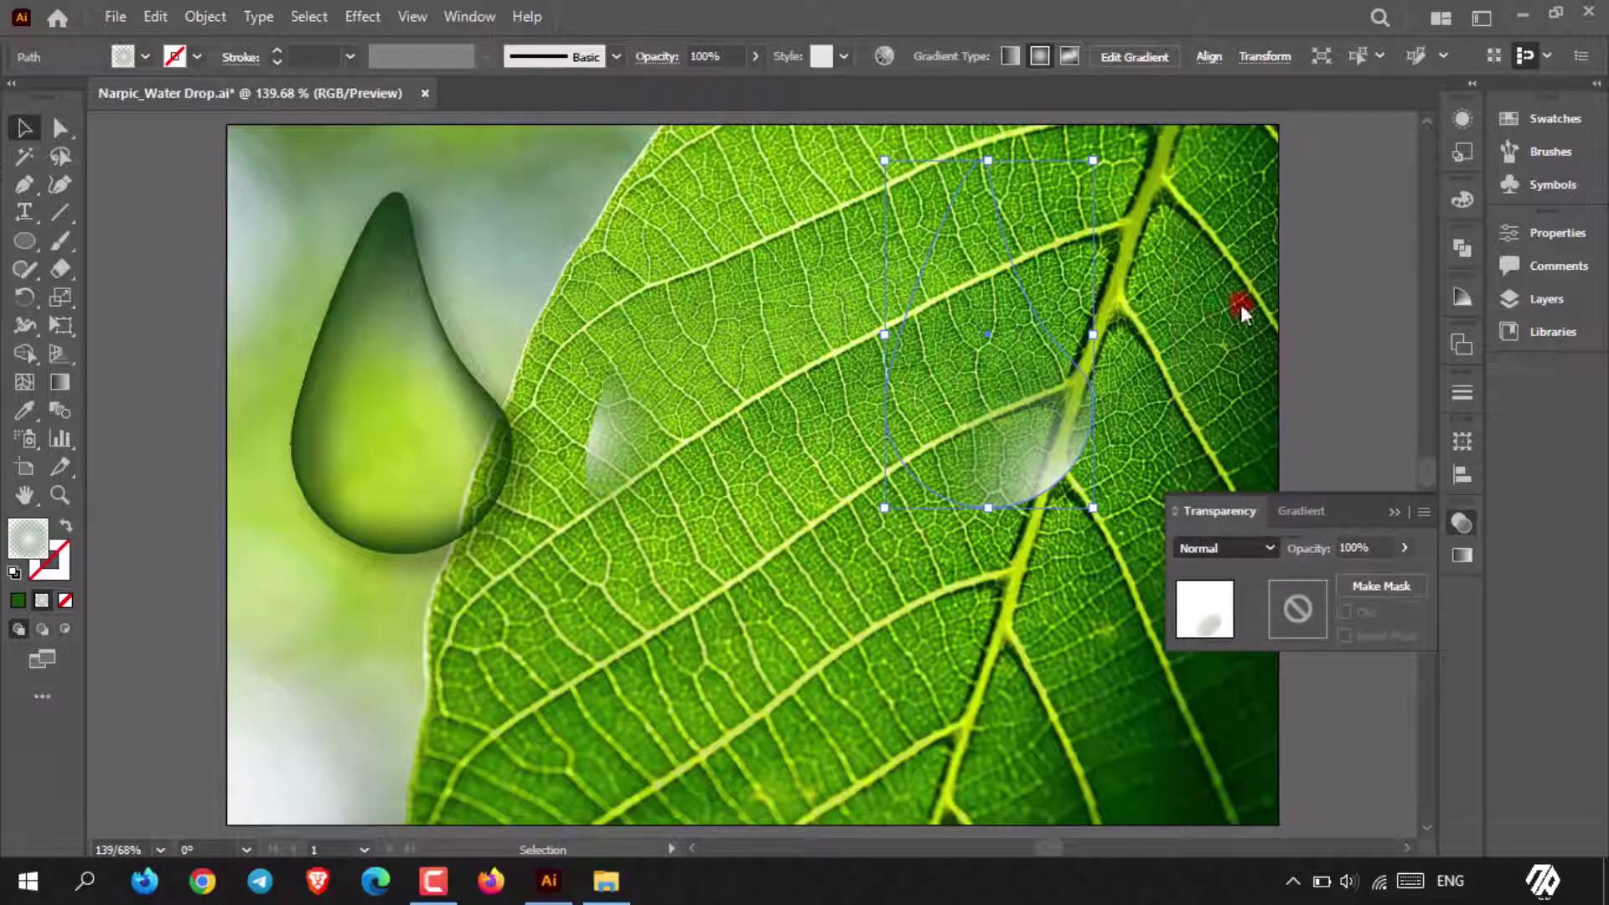
{"action": "left_click", "coordinate": [1399, 510]}
Step: Move the Overlay highlight drop onto the other highlight drop and align both by their left and top edges
{"action": "left_click_drag", "start_coordinate": [1034, 430], "coordinate": [750, 459]}
{"action": "left_click", "coordinate": [930, 620]}
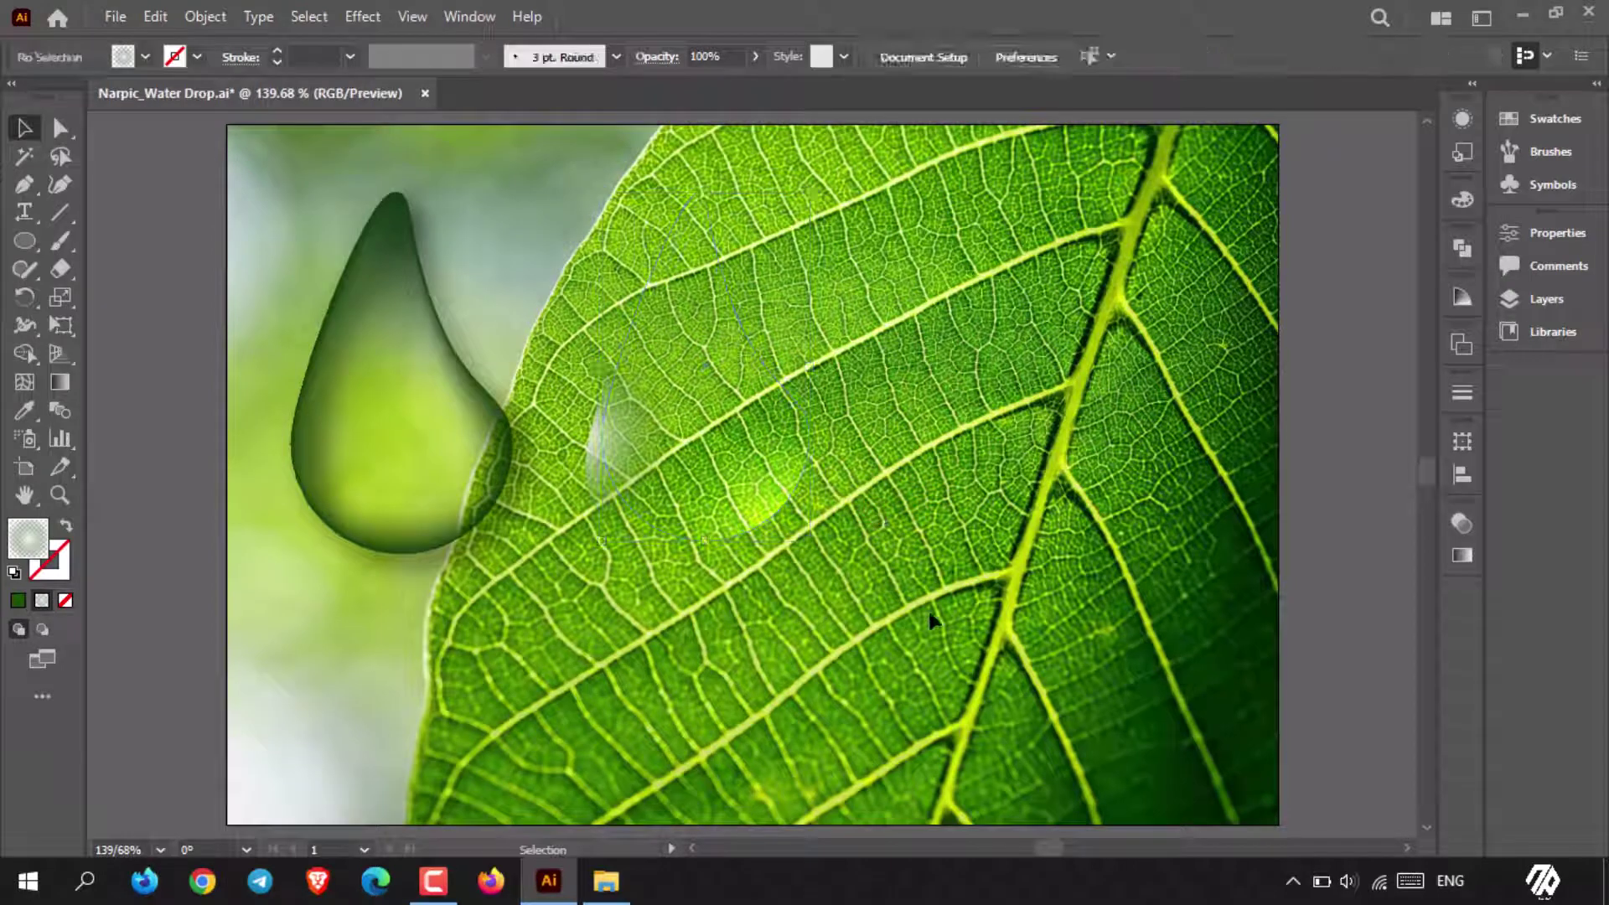
{"action": "left_click", "coordinate": [581, 325]}
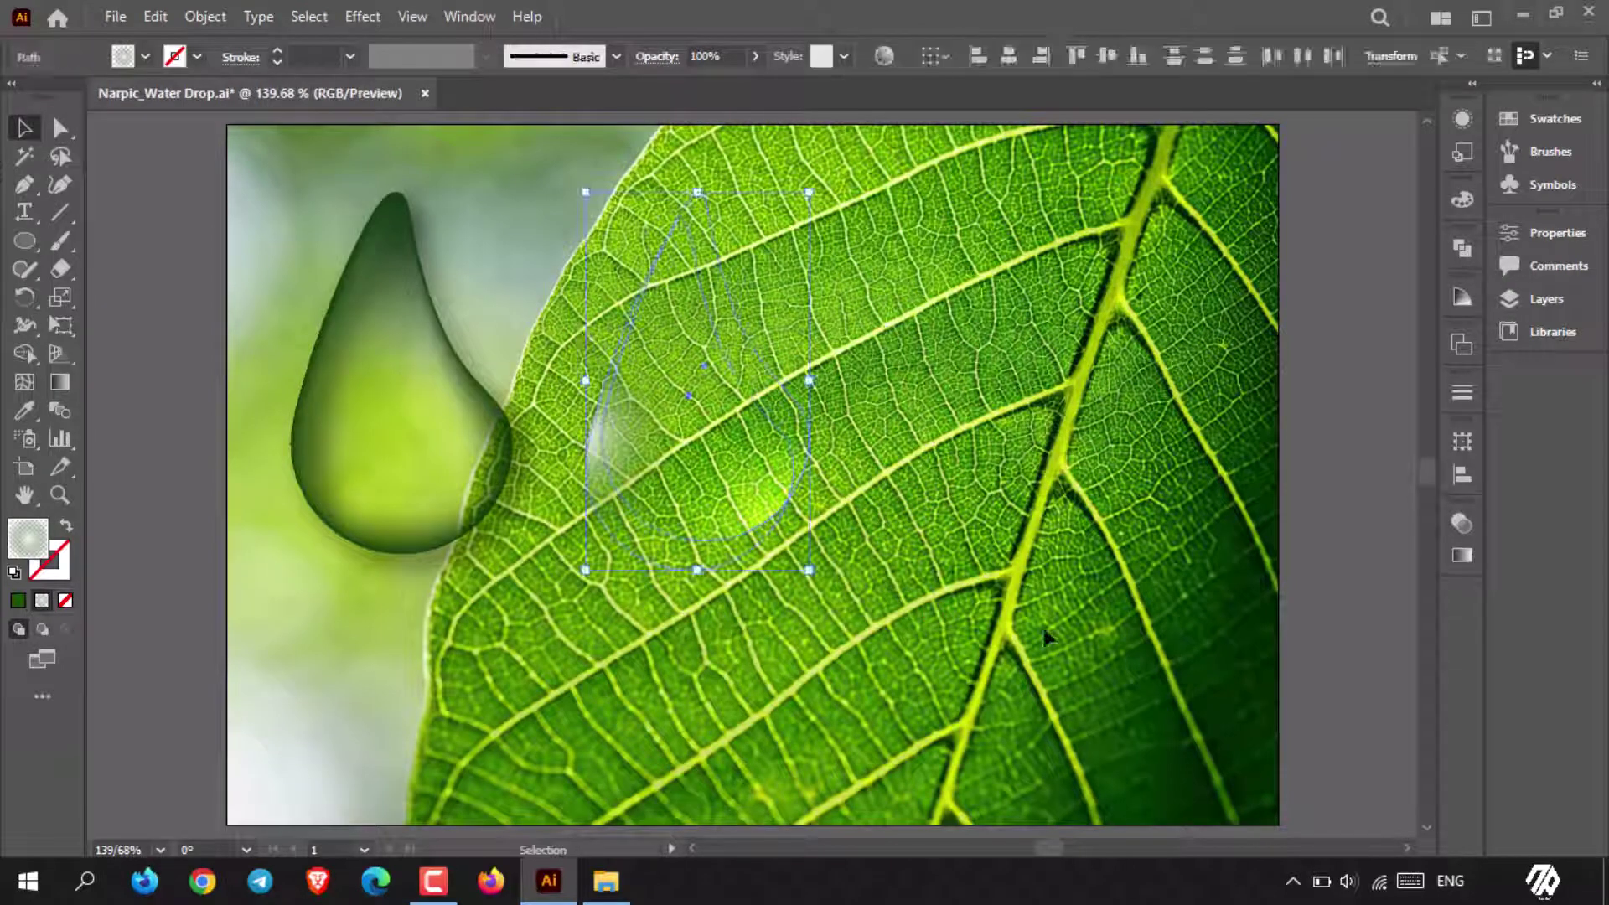
{"action": "left_click", "coordinate": [1463, 474]}
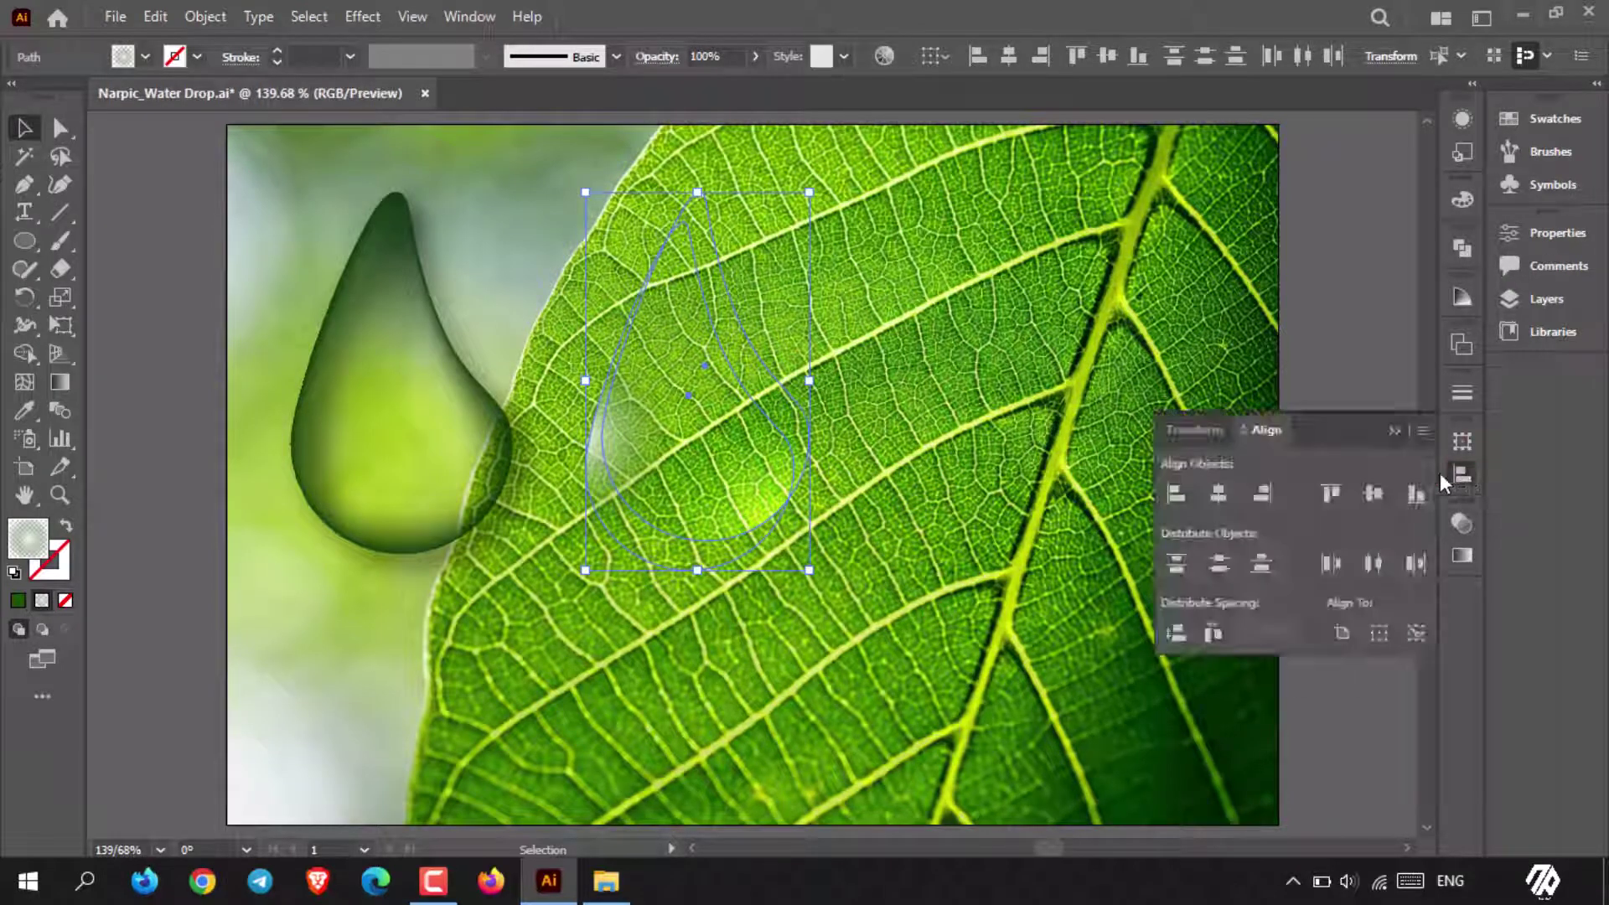
{"action": "left_click", "coordinate": [1177, 491]}
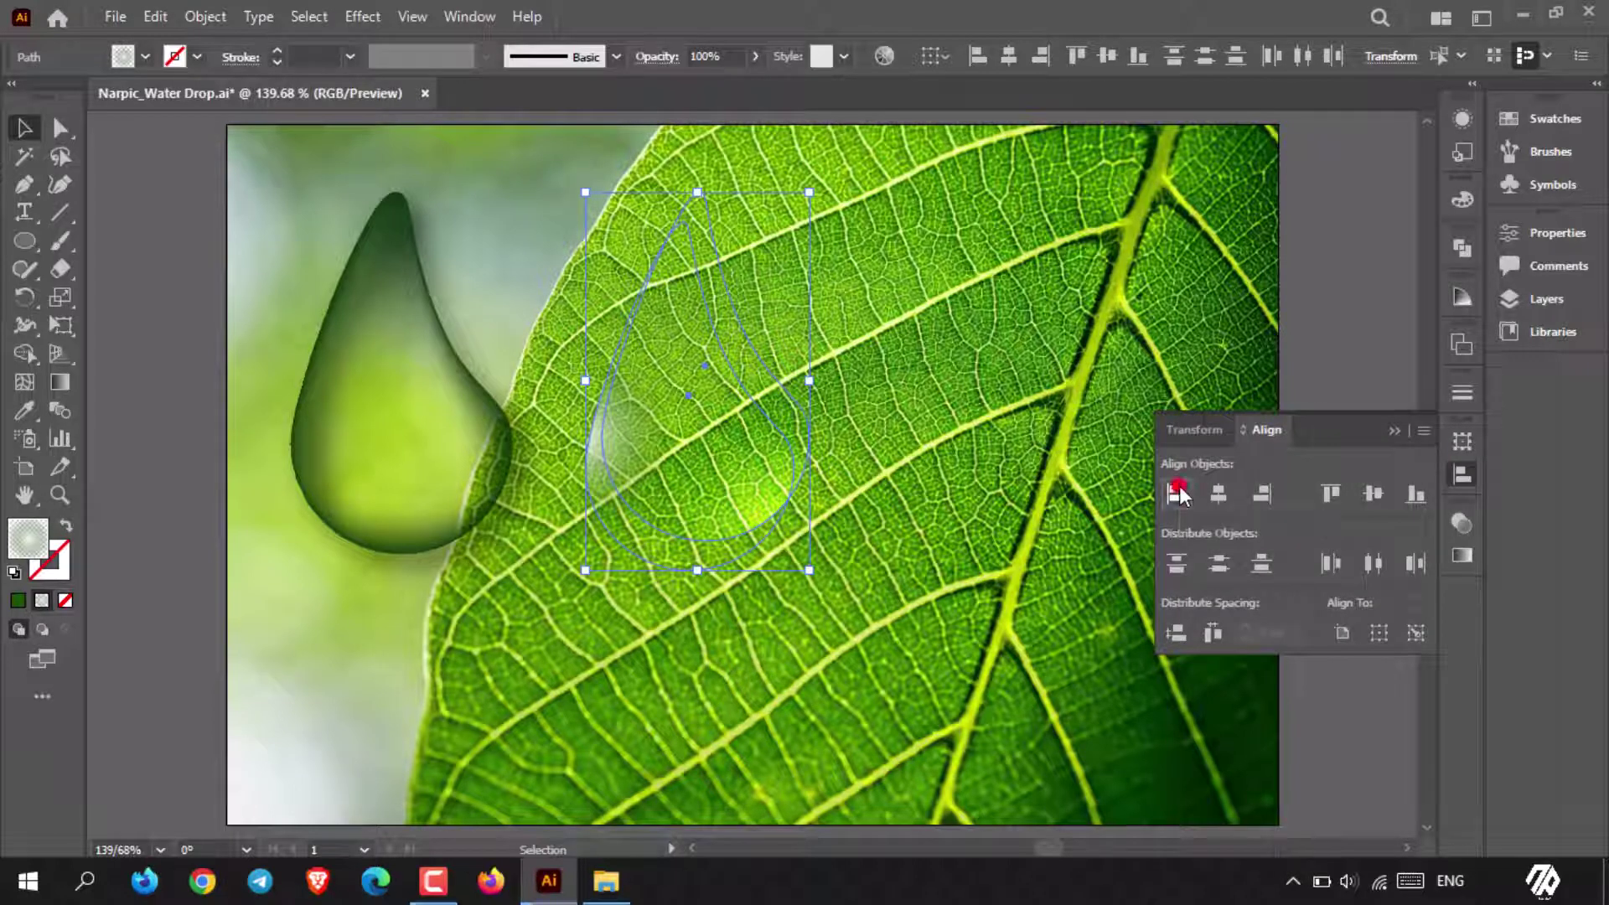
{"action": "left_click", "coordinate": [1332, 494]}
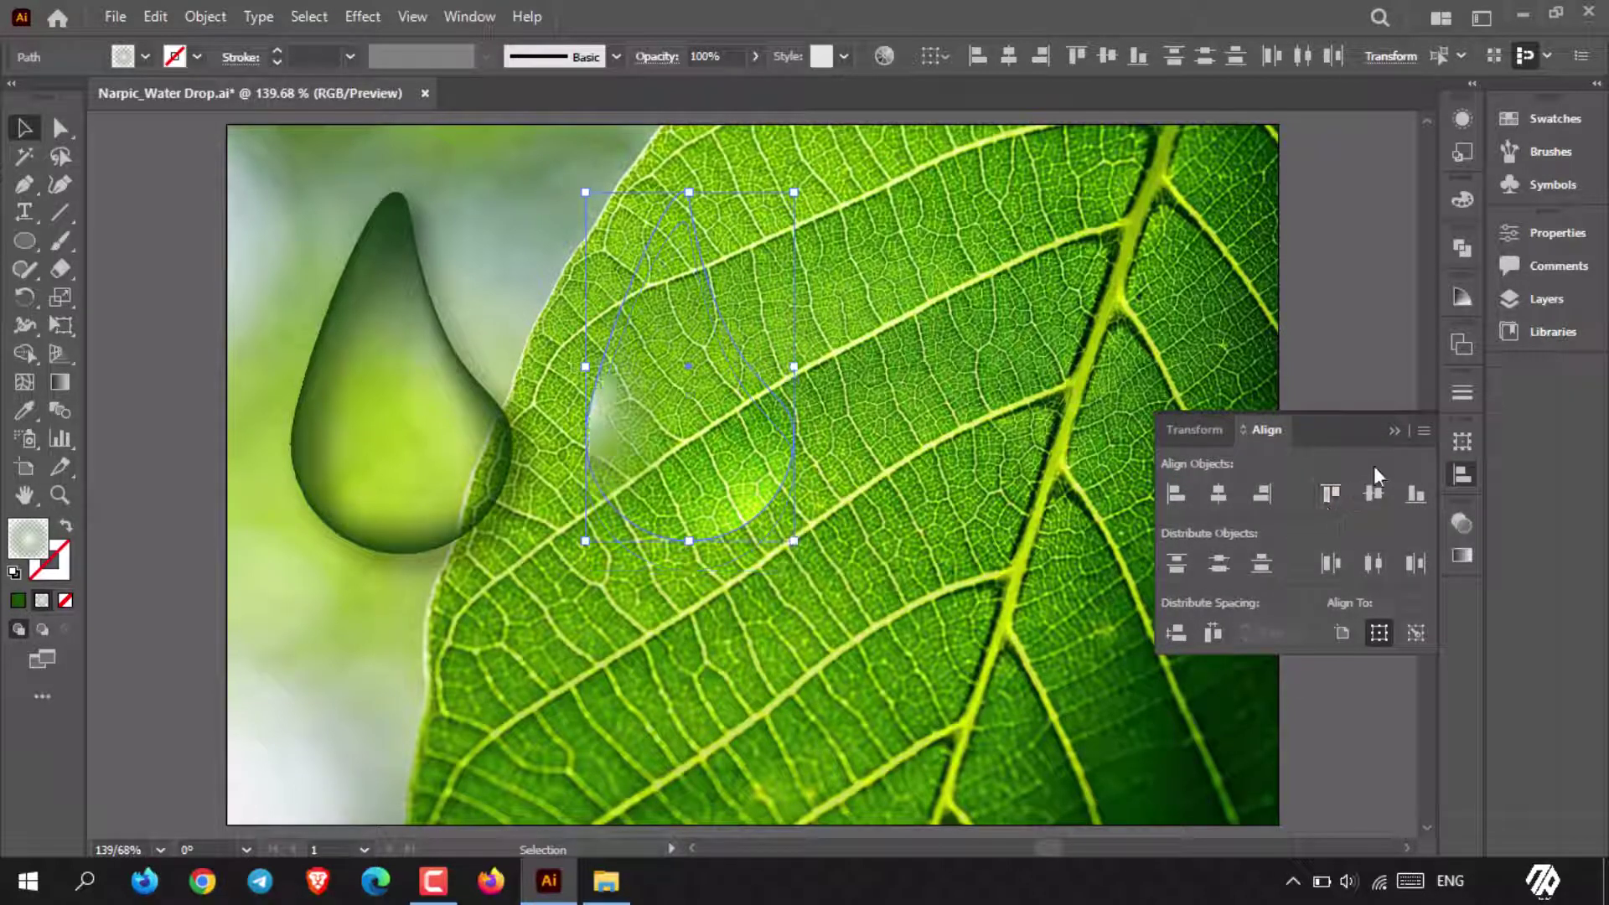
Step: Group the two aligned highlight drops and move the group onto the dark gradient mesh drop
{"action": "left_click", "coordinate": [1394, 431]}
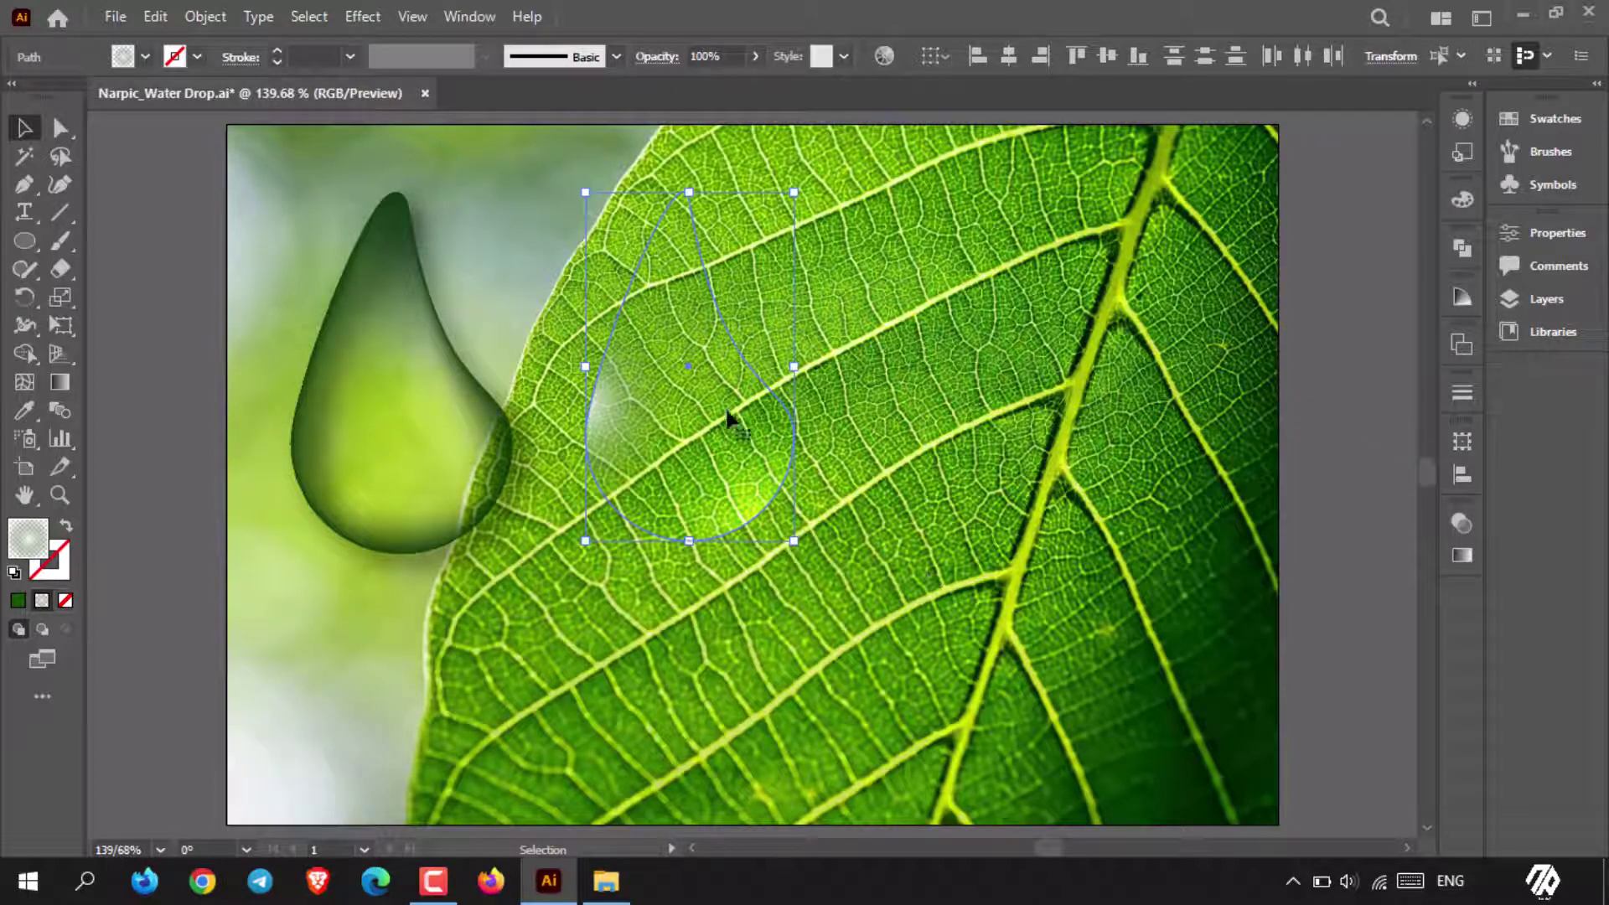
{"action": "right_click", "coordinate": [713, 406]}
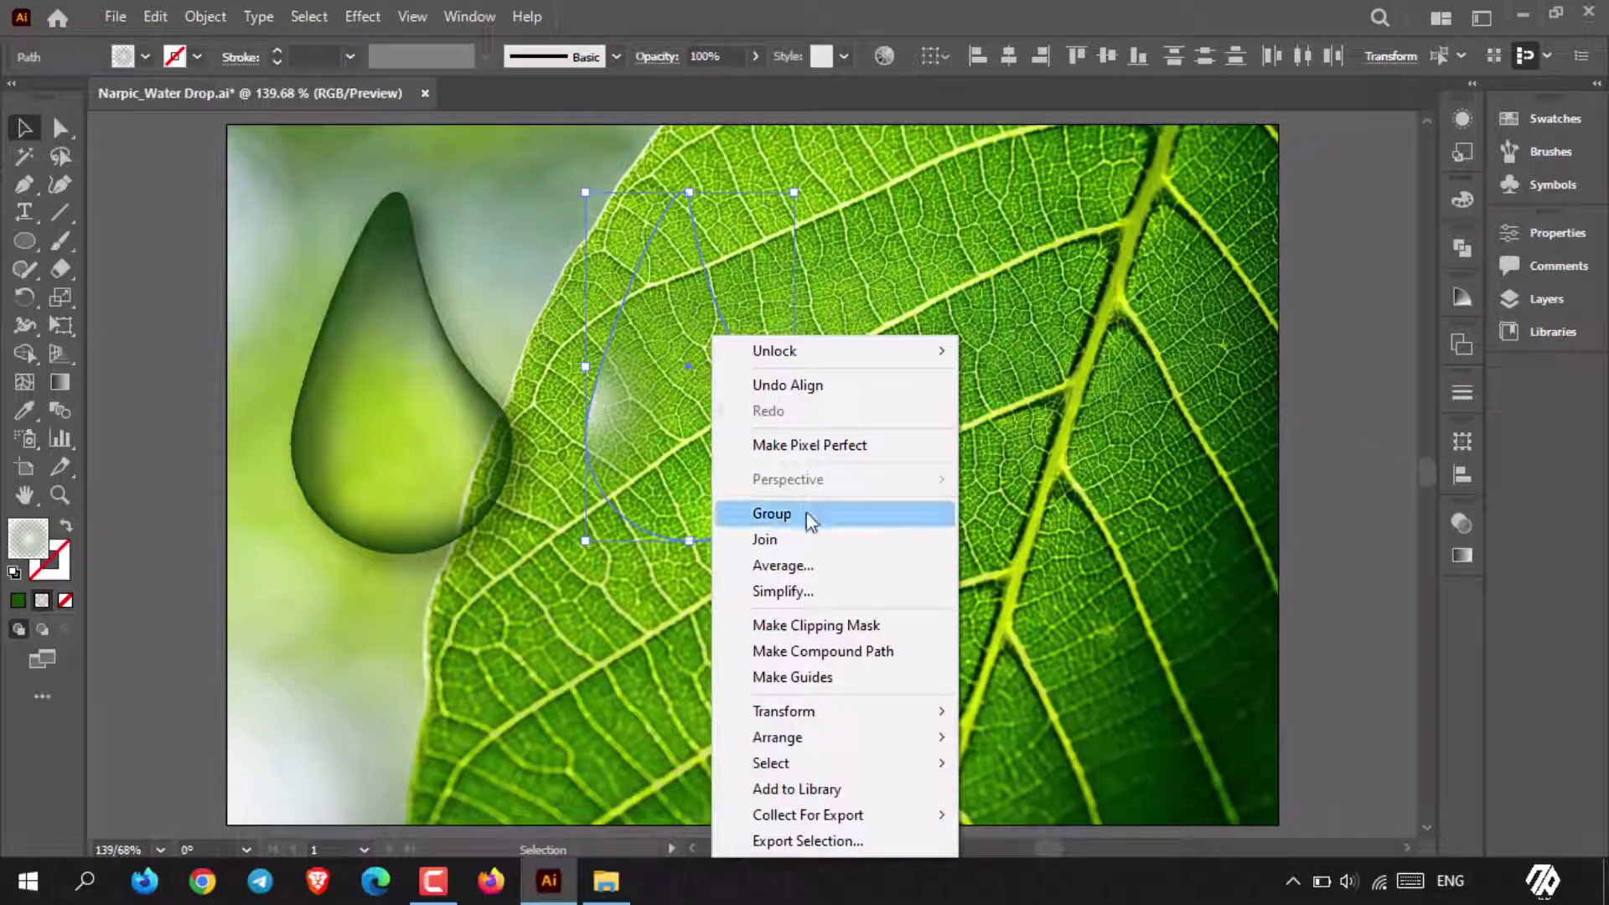
{"action": "left_click", "coordinate": [802, 514]}
{"action": "left_click_drag", "start_coordinate": [714, 424], "coordinate": [424, 426]}
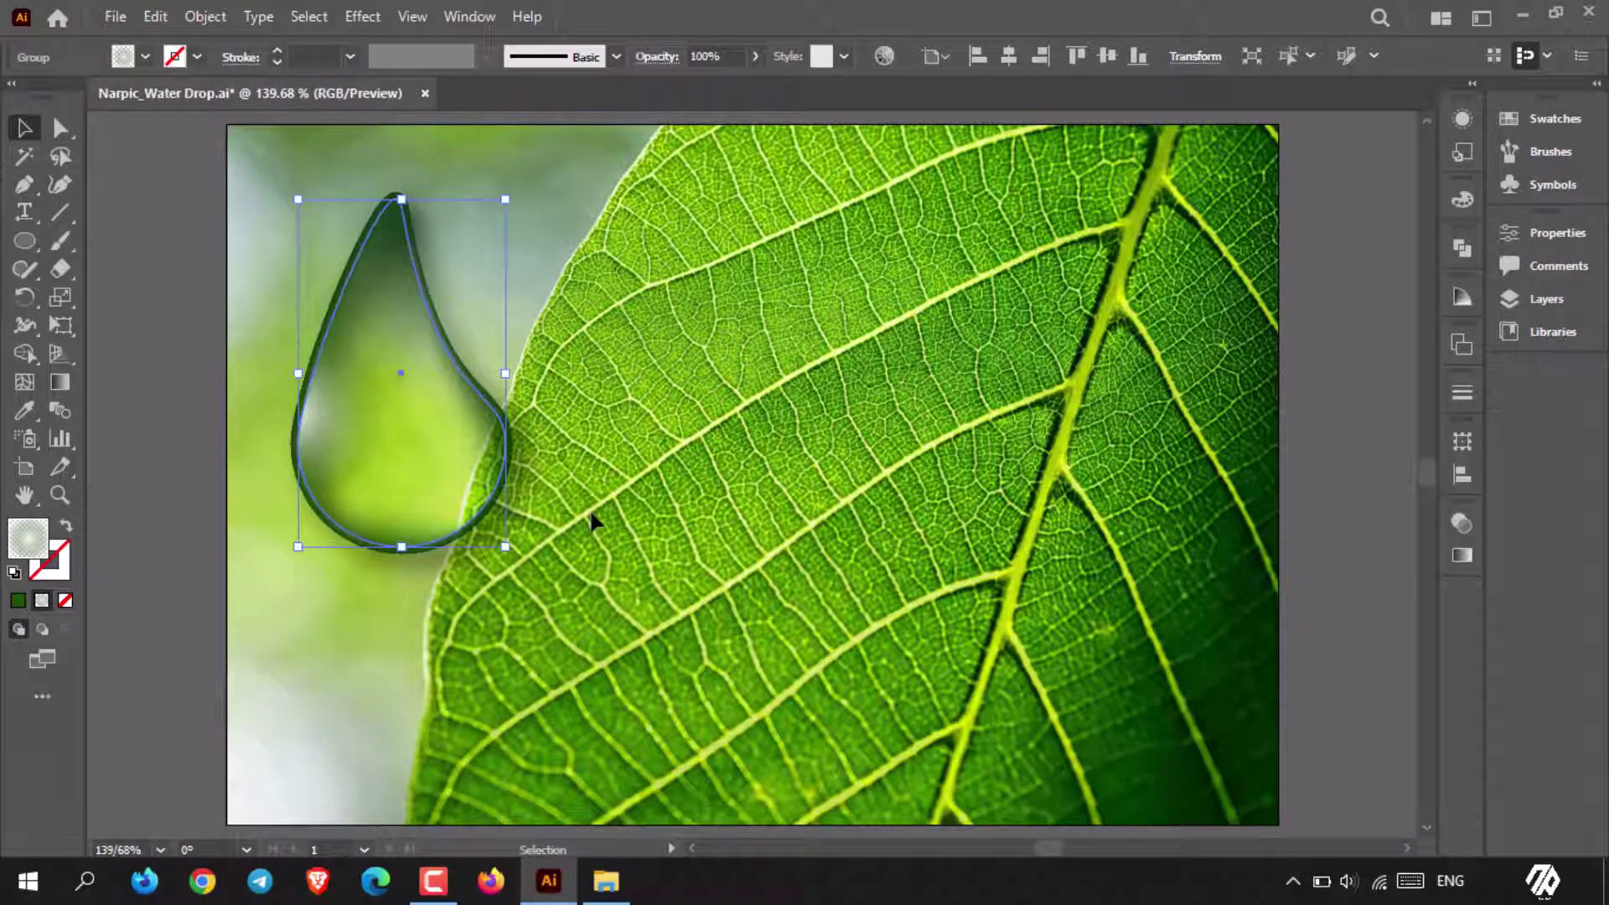
{"action": "left_click", "coordinate": [743, 587]}
Step: Select the mesh drop together with its highlight group and move them onto the upper part of the leaf
{"action": "left_click", "coordinate": [339, 325]}
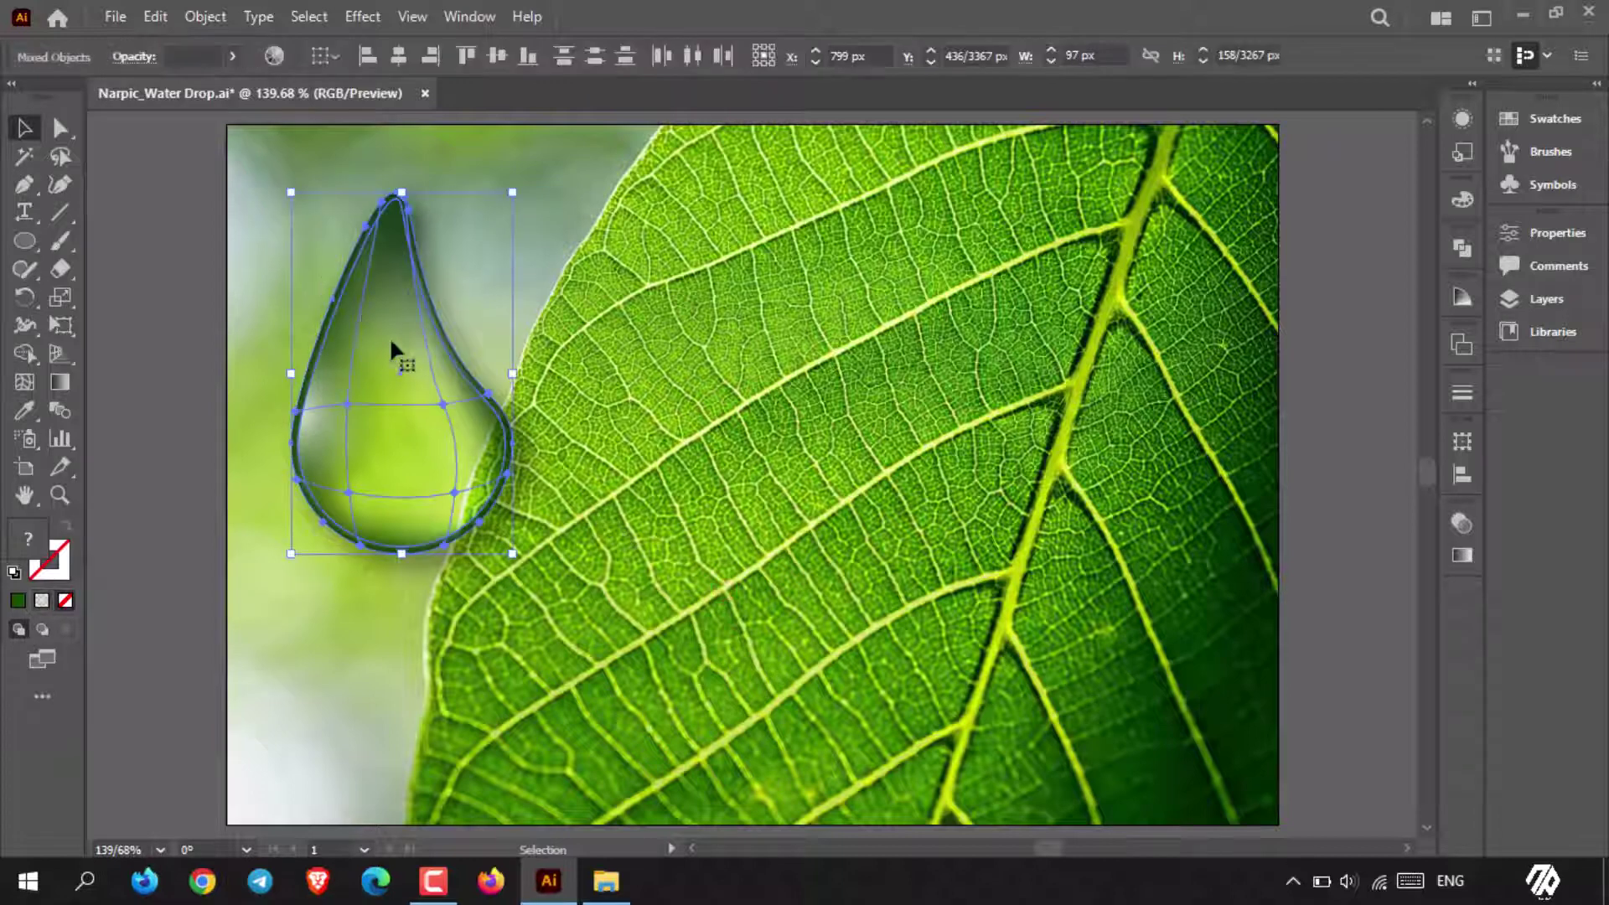
{"action": "left_click_drag", "start_coordinate": [459, 351], "coordinate": [717, 406]}
{"action": "left_click_drag", "start_coordinate": [692, 409], "coordinate": [693, 412]}
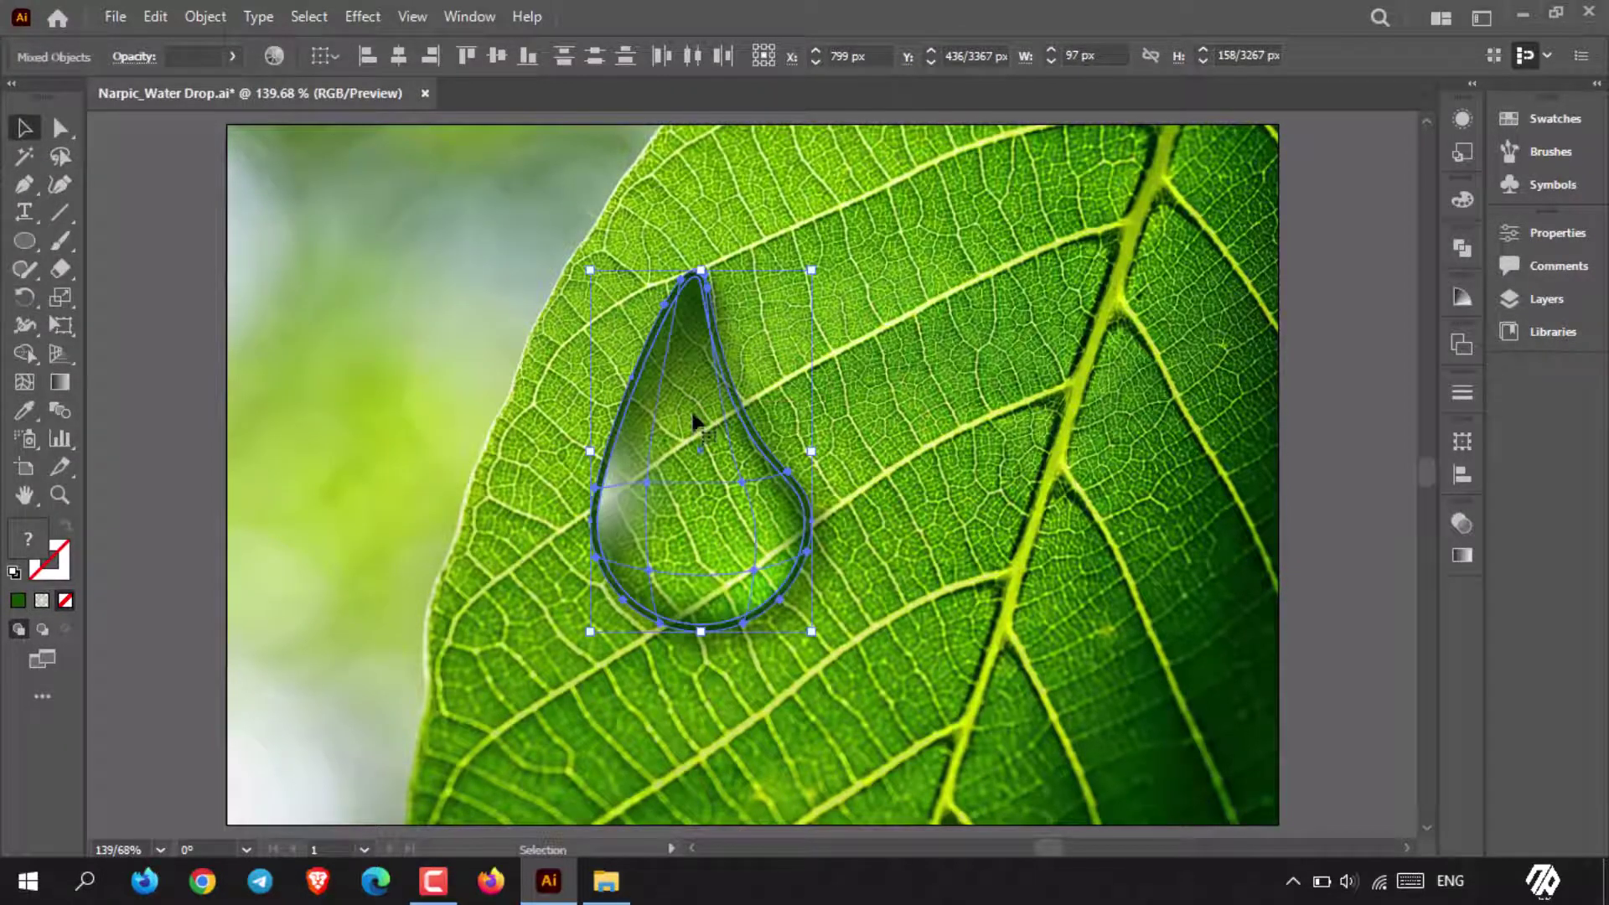
Step: Group all parts of the water drop and scale the group down to about 54.5 px wide and 89 px high
{"action": "right_click", "coordinate": [694, 421]}
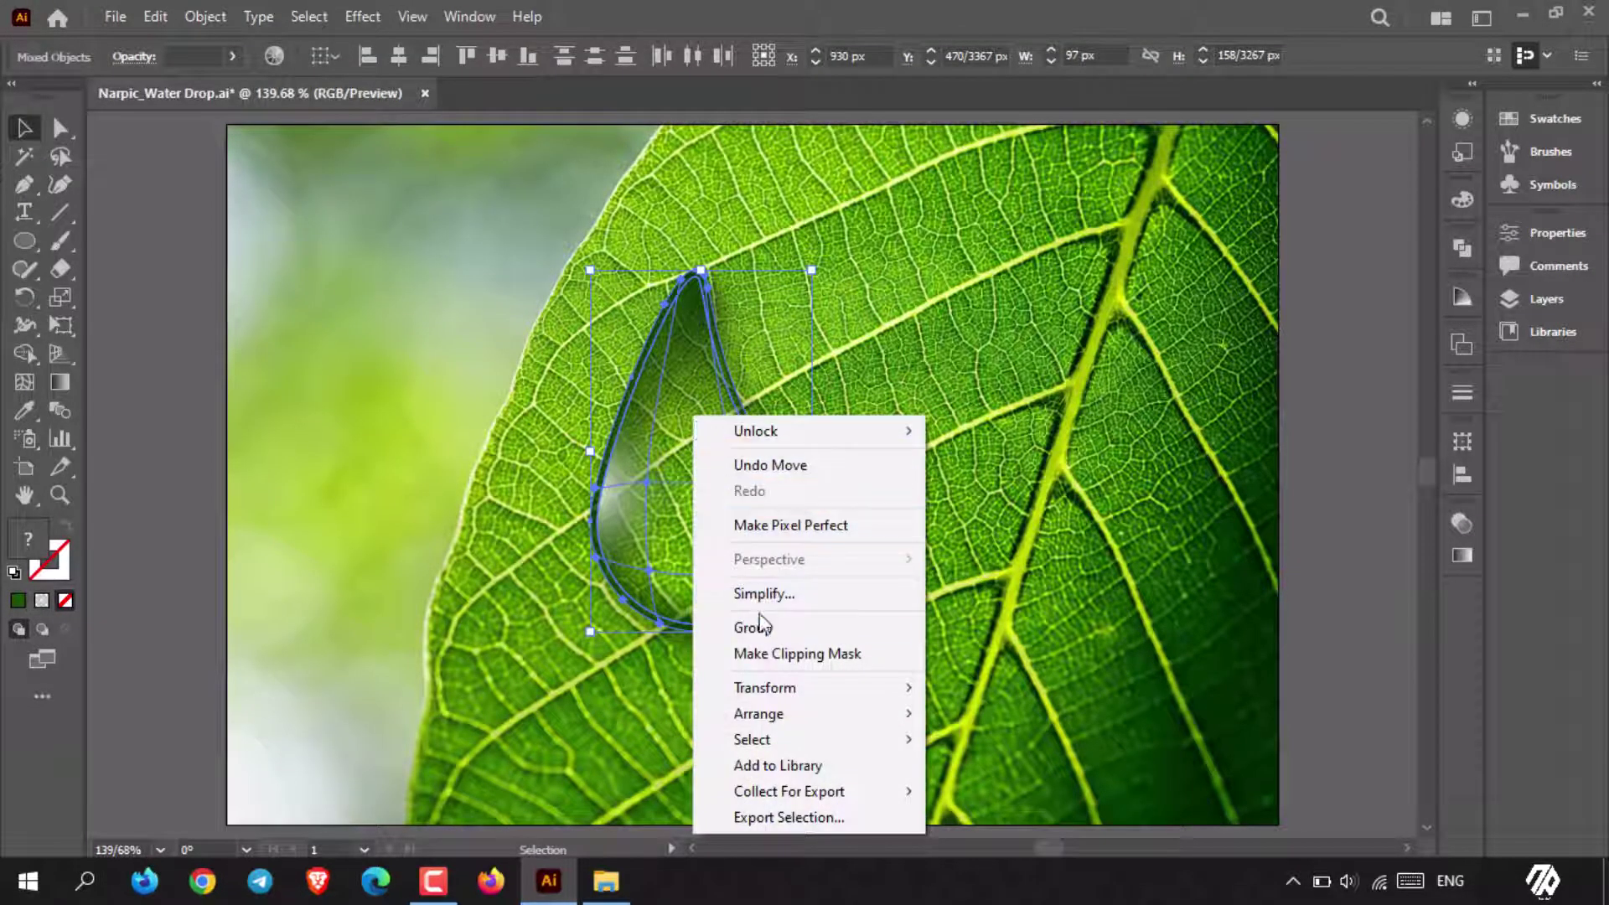
{"action": "left_click", "coordinate": [760, 627]}
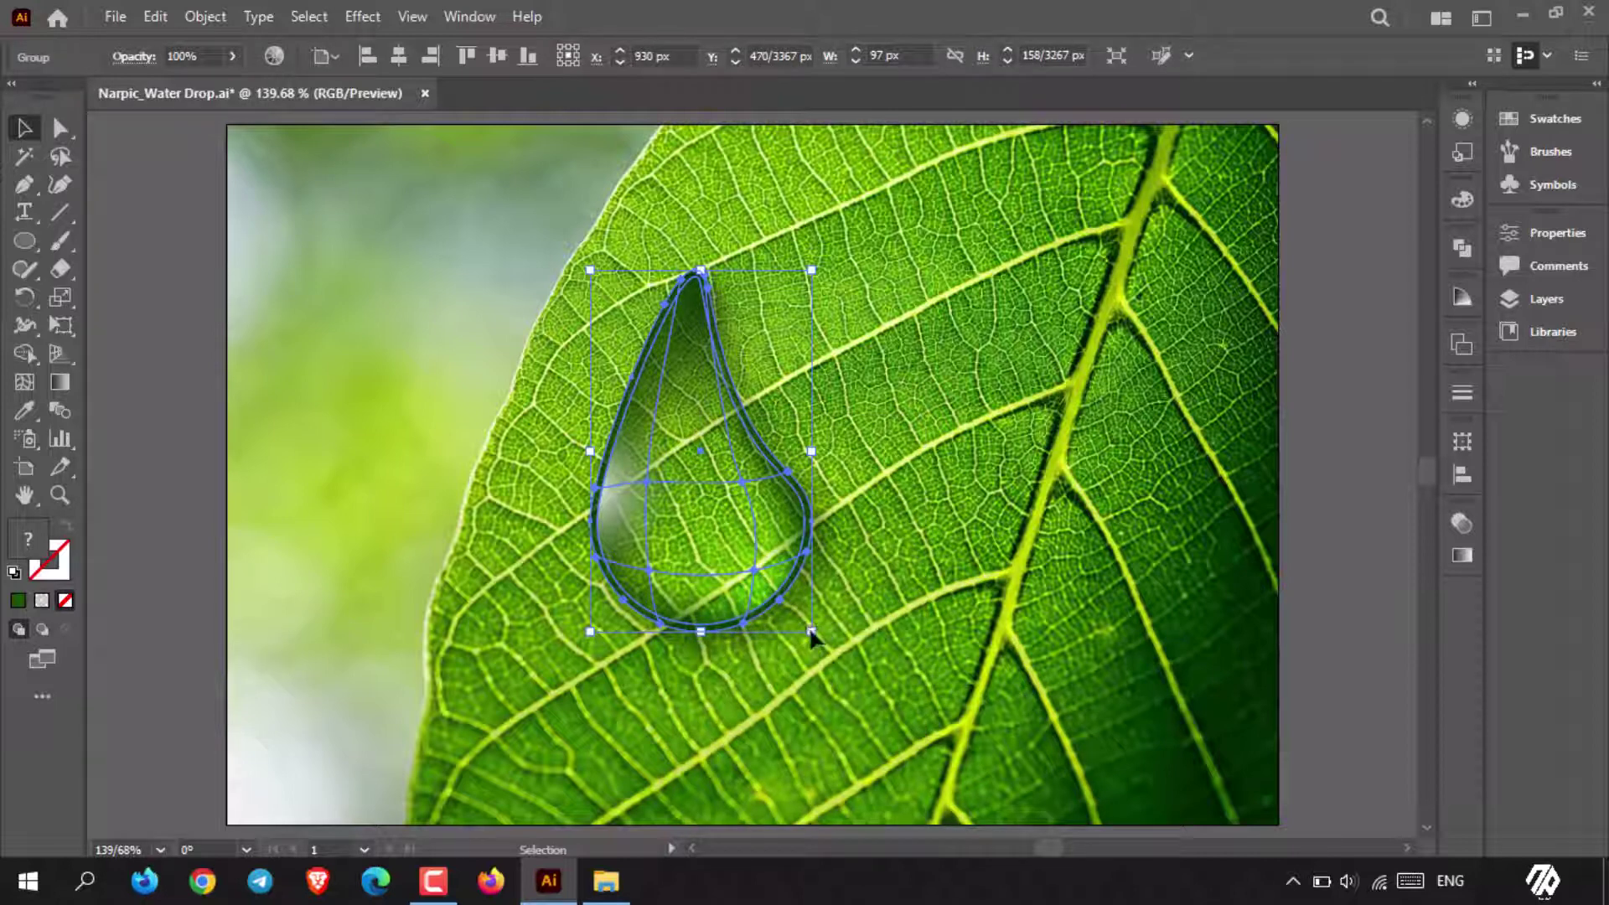
{"action": "left_click_drag", "start_coordinate": [807, 630], "coordinate": [714, 473]}
{"action": "left_click_drag", "start_coordinate": [652, 430], "coordinate": [656, 441]}
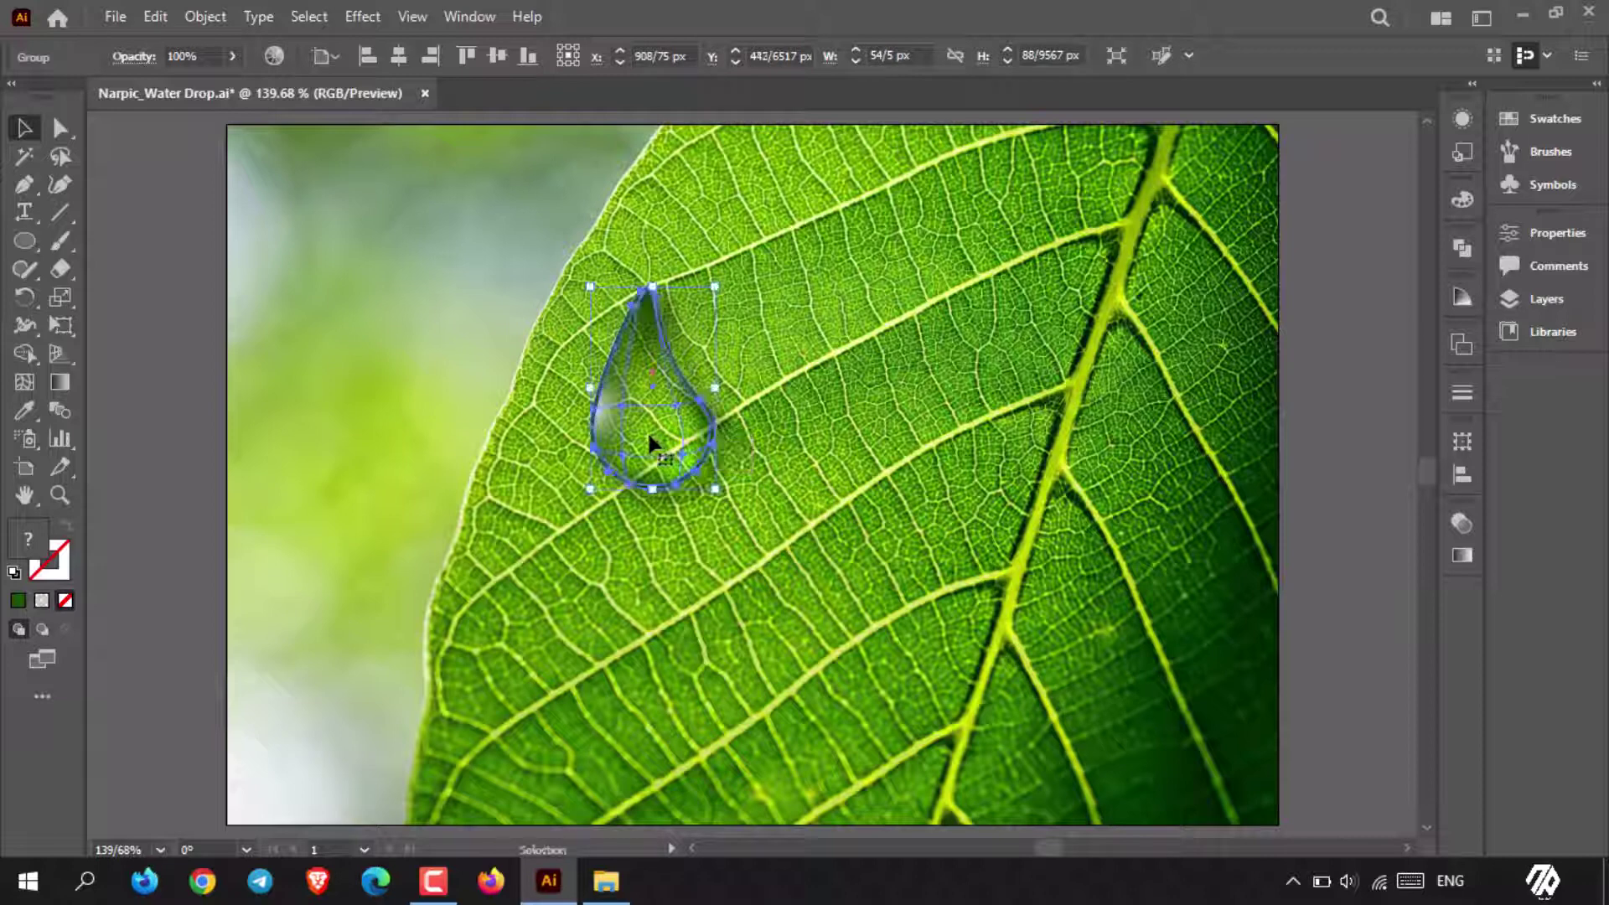
Step: Paste a copy of the water drop in front, place it up and right of the original, and shrink it to a little over half size
{"action": "left_click", "coordinate": [155, 23]}
{"action": "left_click", "coordinate": [204, 129]}
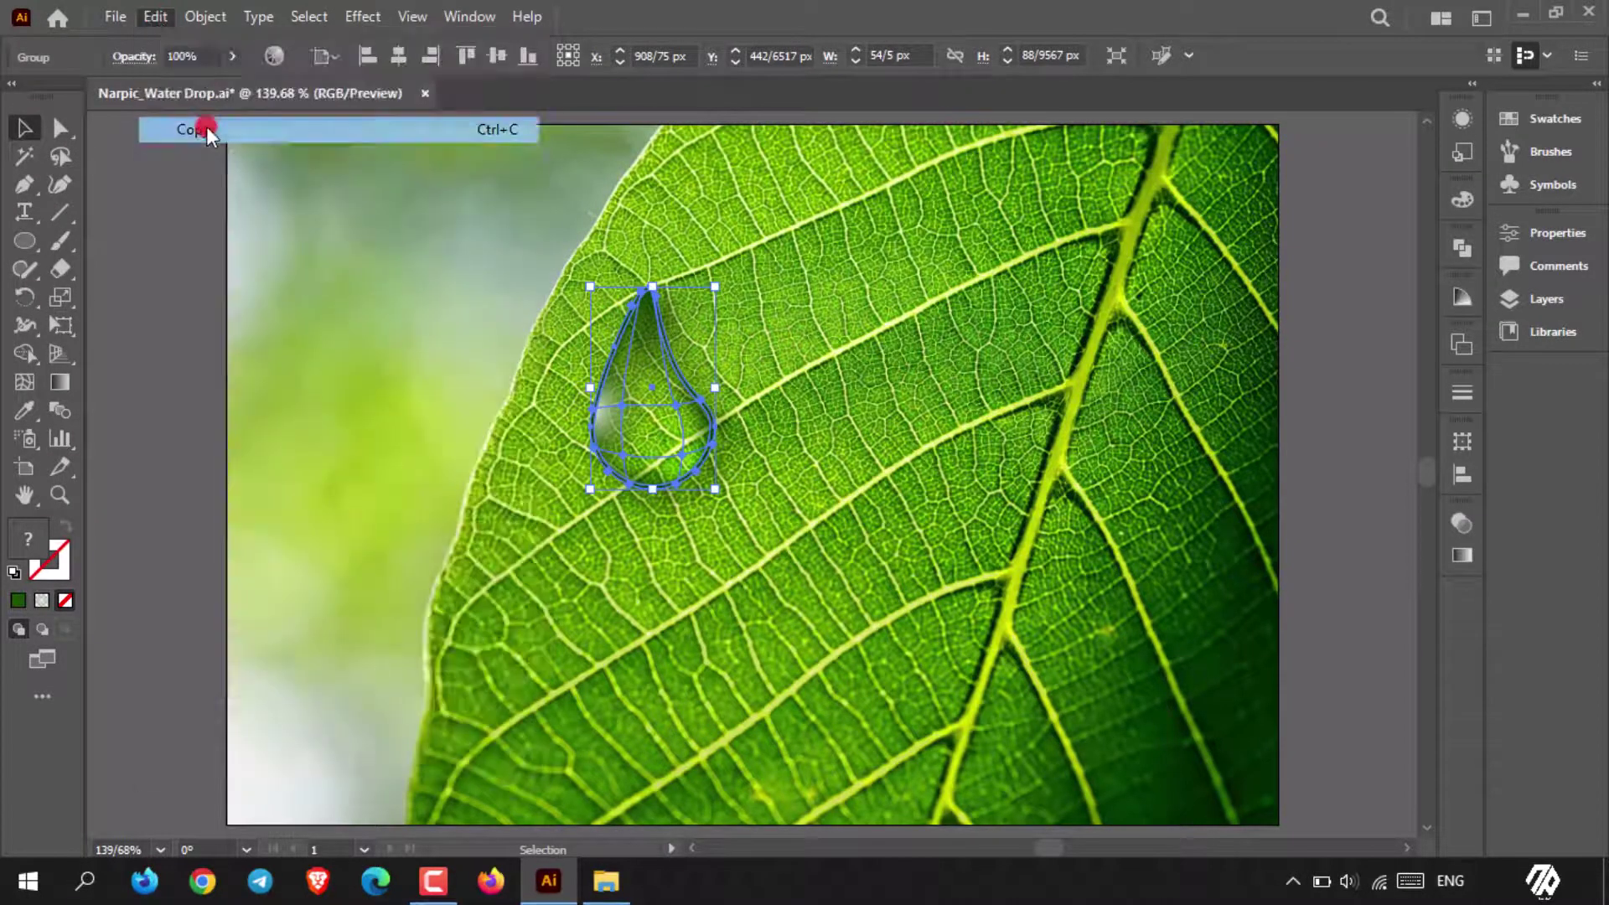
{"action": "left_click", "coordinate": [157, 20]}
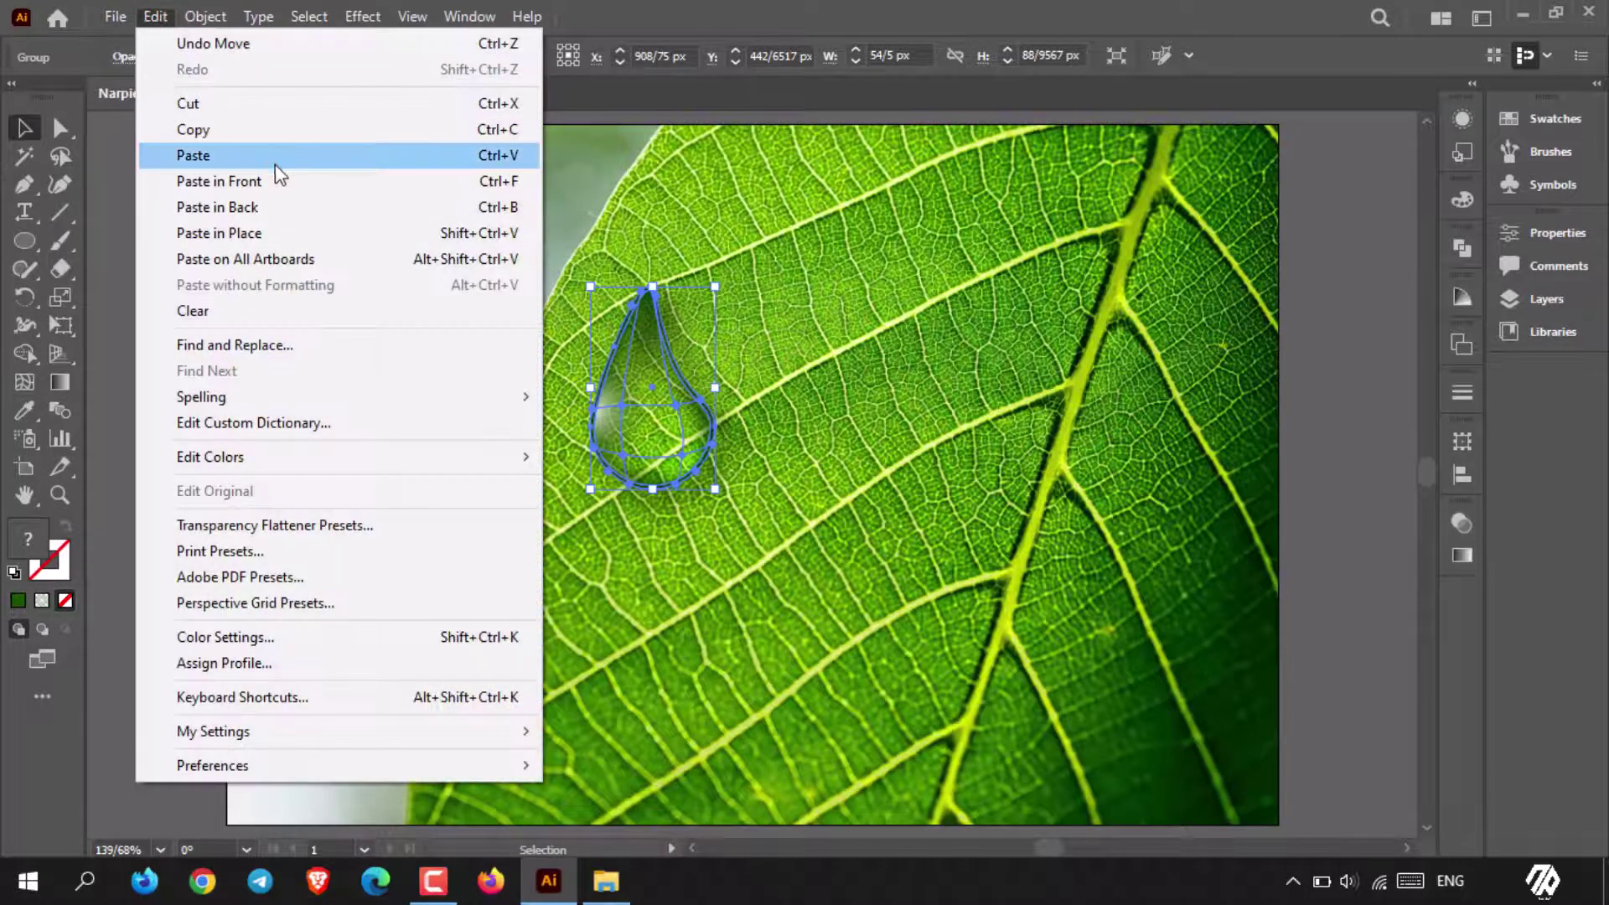
{"action": "left_click", "coordinate": [279, 181]}
{"action": "left_click_drag", "start_coordinate": [679, 434], "coordinate": [778, 408]}
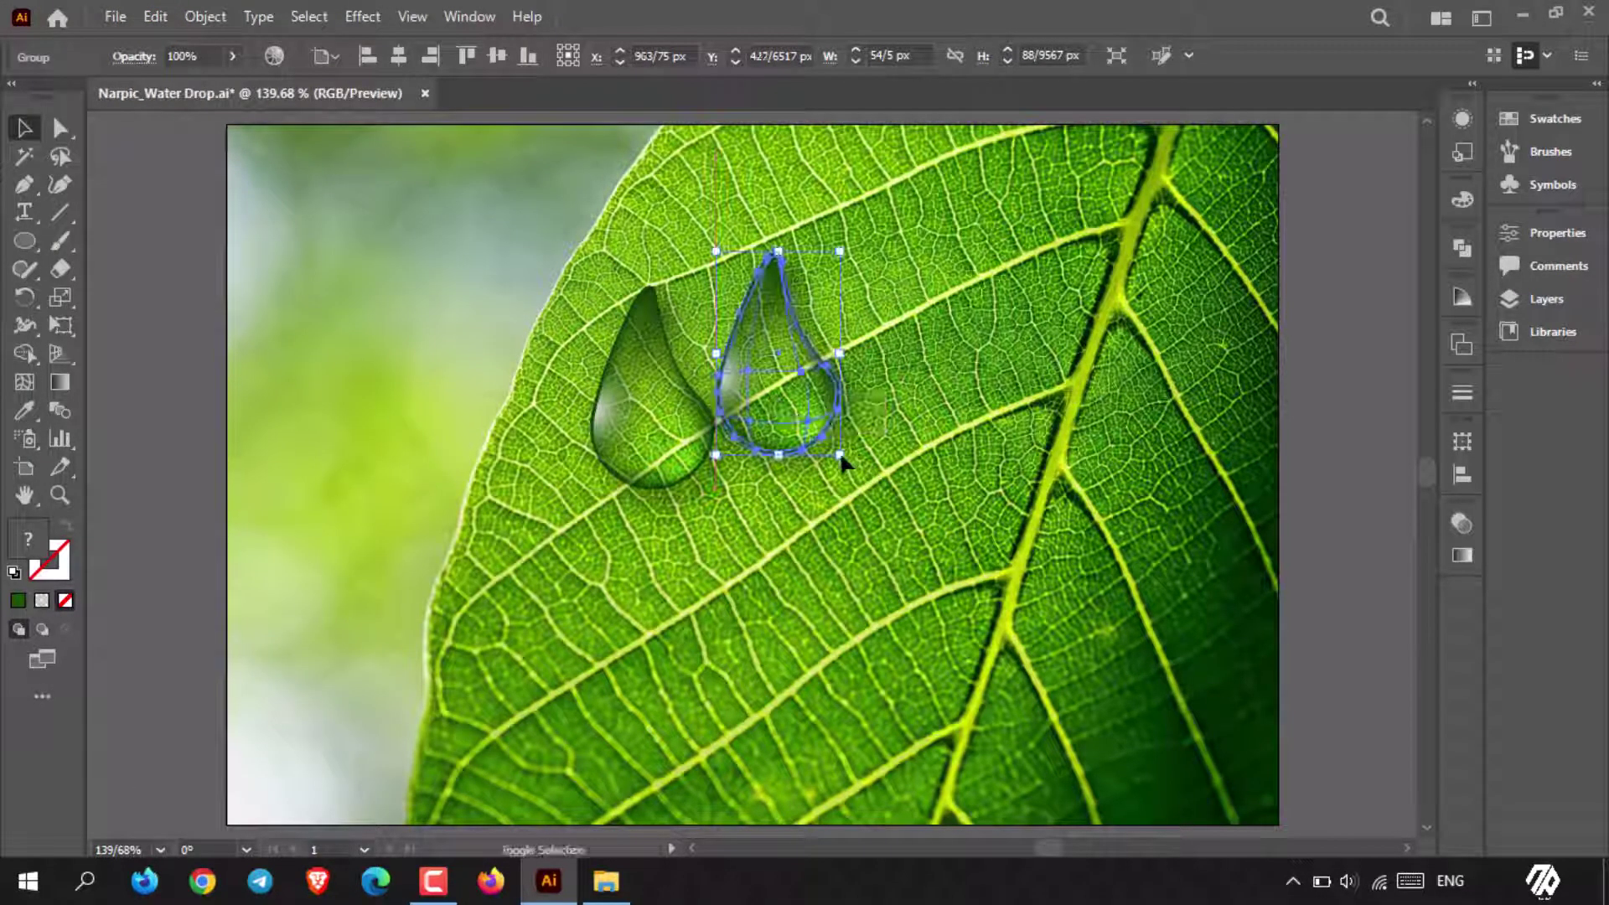
{"action": "left_click_drag", "start_coordinate": [840, 455], "coordinate": [800, 377]}
{"action": "left_click", "coordinate": [1168, 499]}
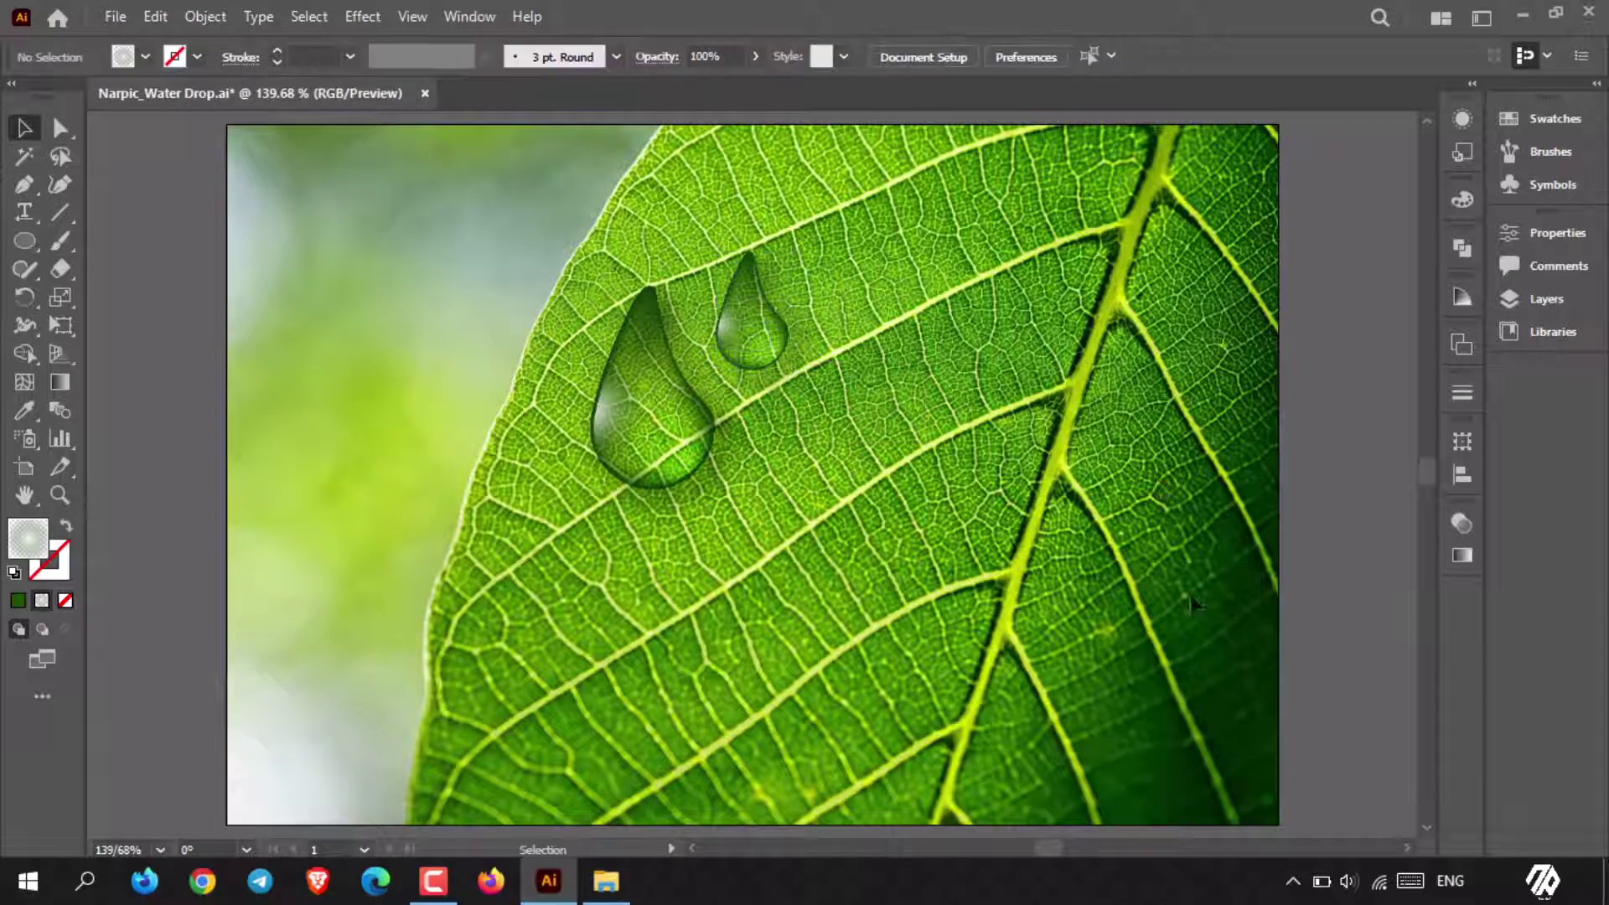